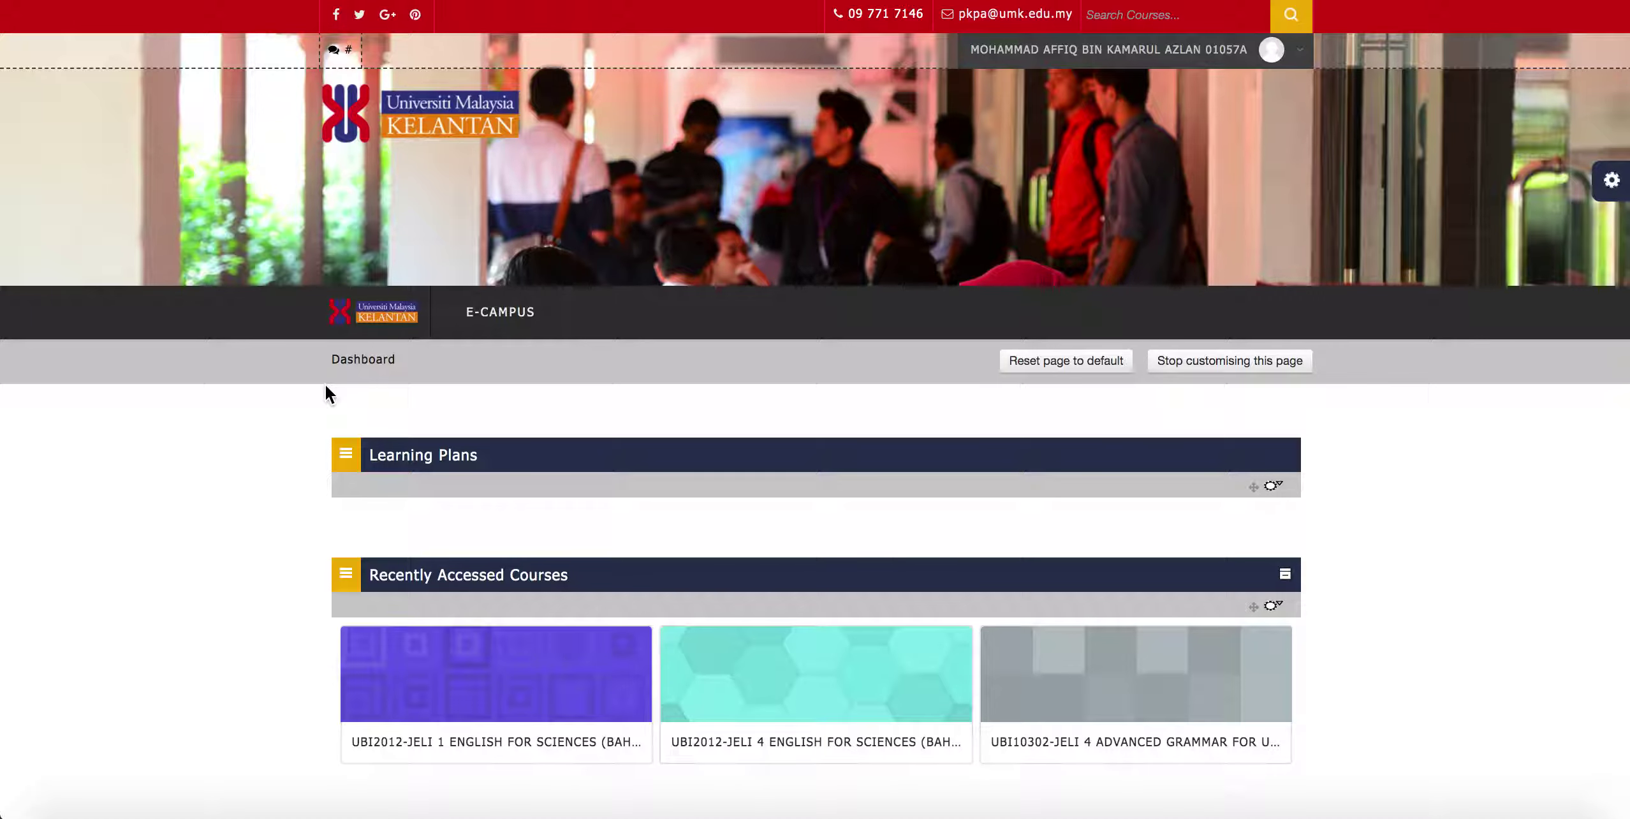
Open the UBI2012-JELI 1 course and scroll down to the hidden Article Review for Exam Sample section.
{"action": "scroll", "coordinate": [325, 385], "scroll_direction": "down", "scroll_amount": 5}
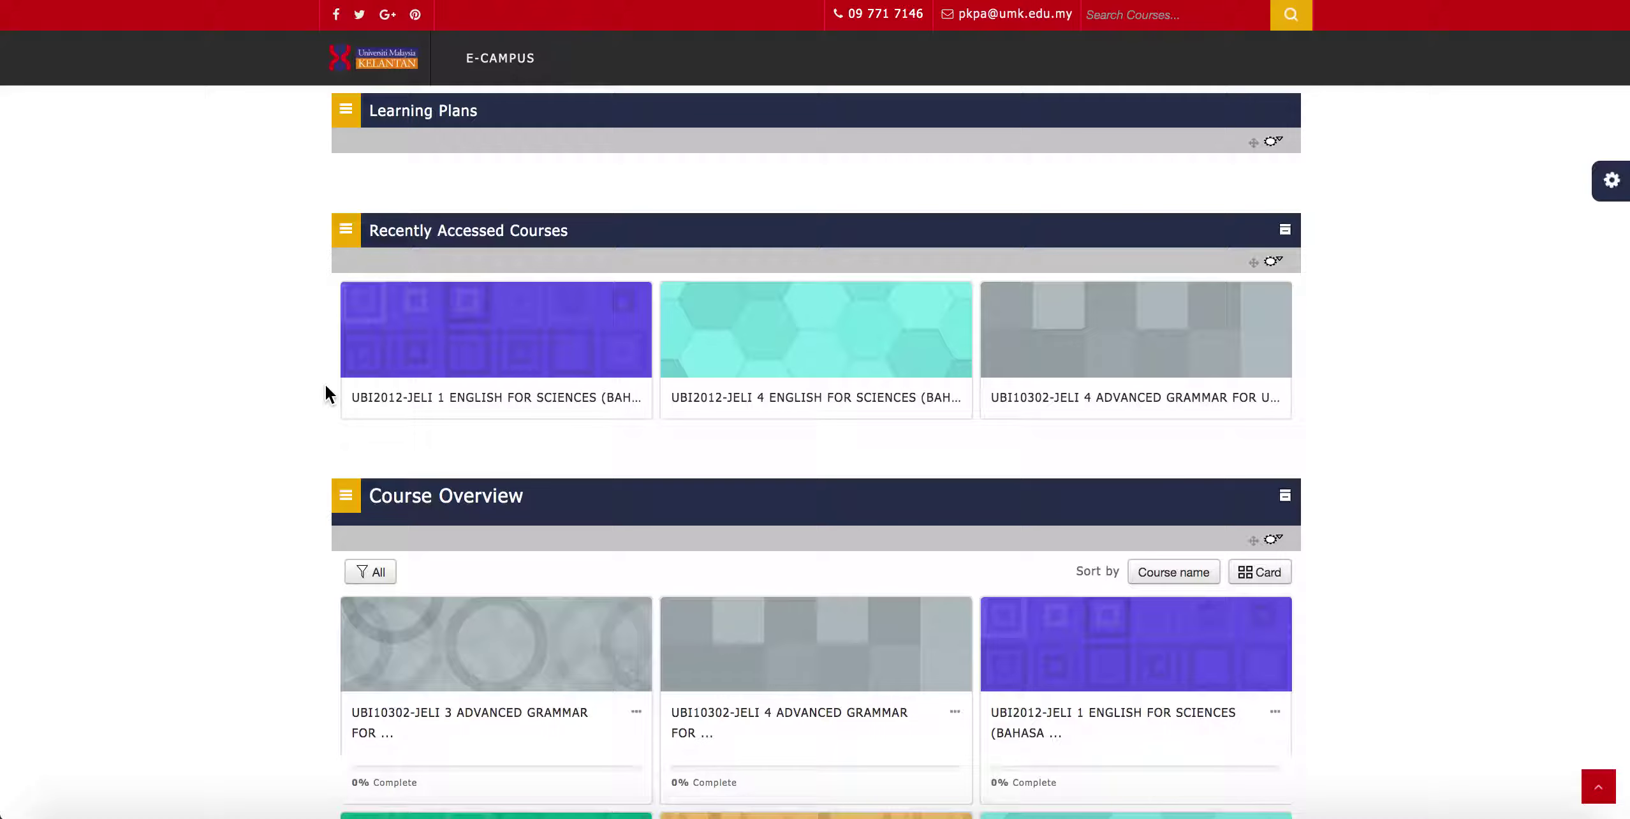
{"action": "left_click", "coordinate": [475, 403]}
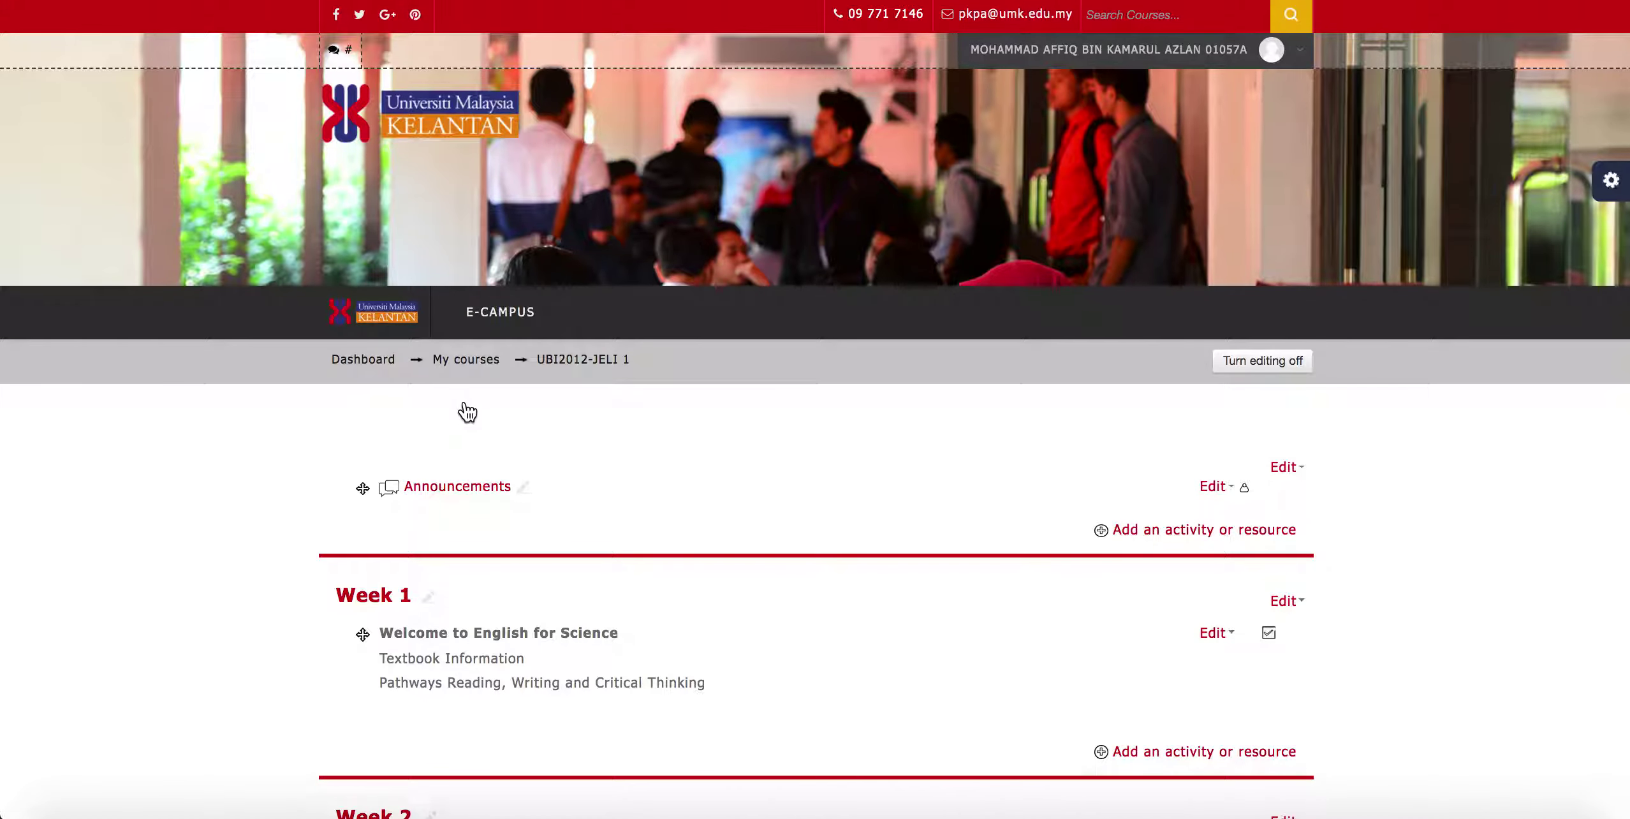
{"action": "scroll", "coordinate": [200, 518], "scroll_direction": "down", "scroll_amount": 2}
{"action": "scroll", "coordinate": [200, 520], "scroll_direction": "down", "scroll_amount": 4}
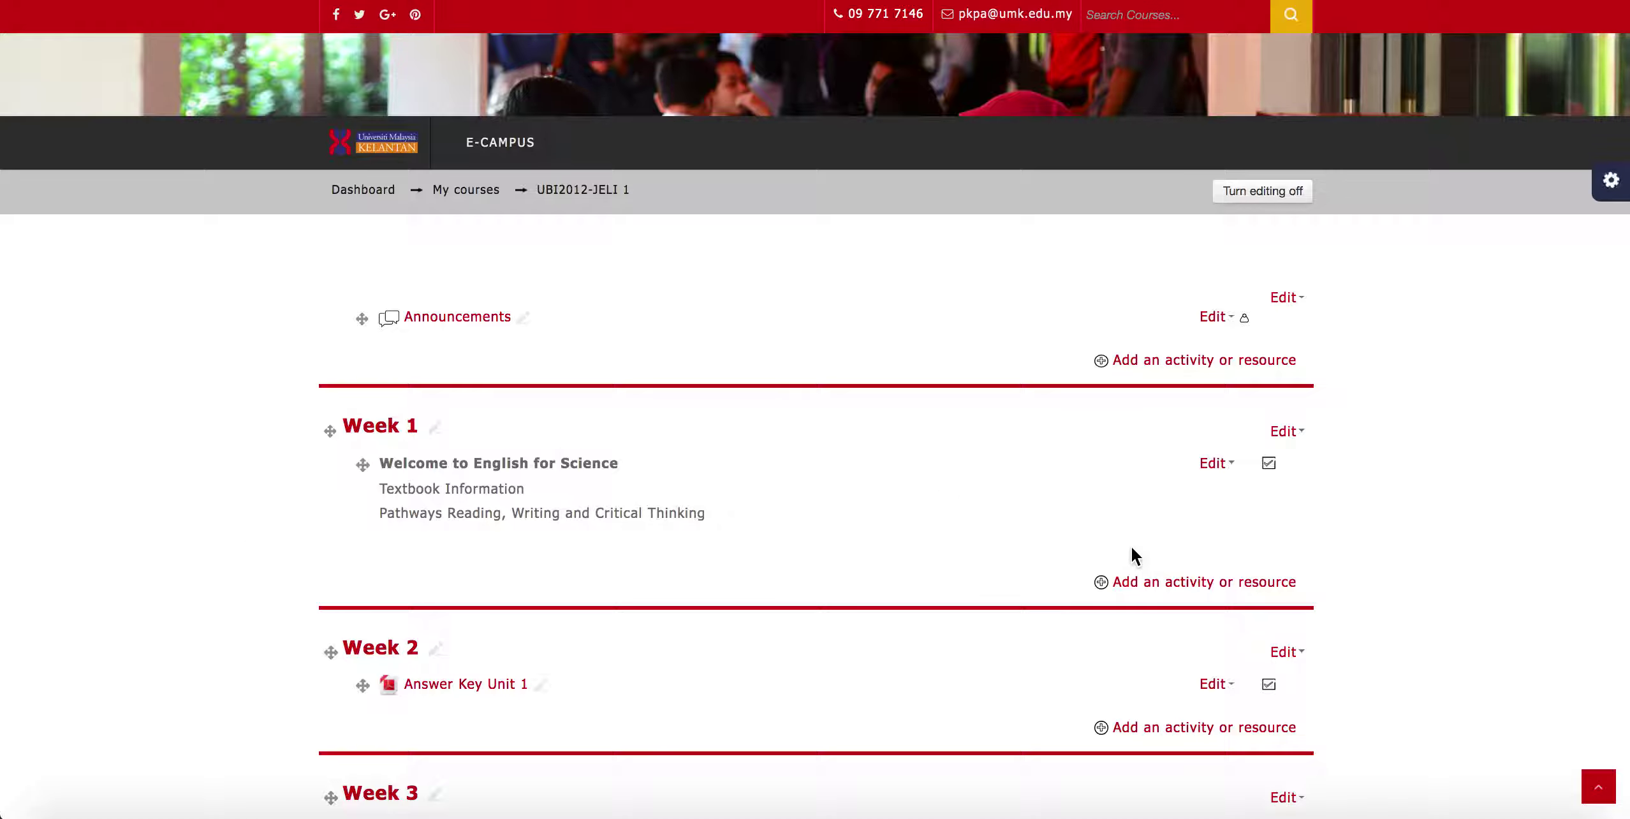
{"action": "scroll", "coordinate": [1132, 550], "scroll_direction": "down", "scroll_amount": 20}
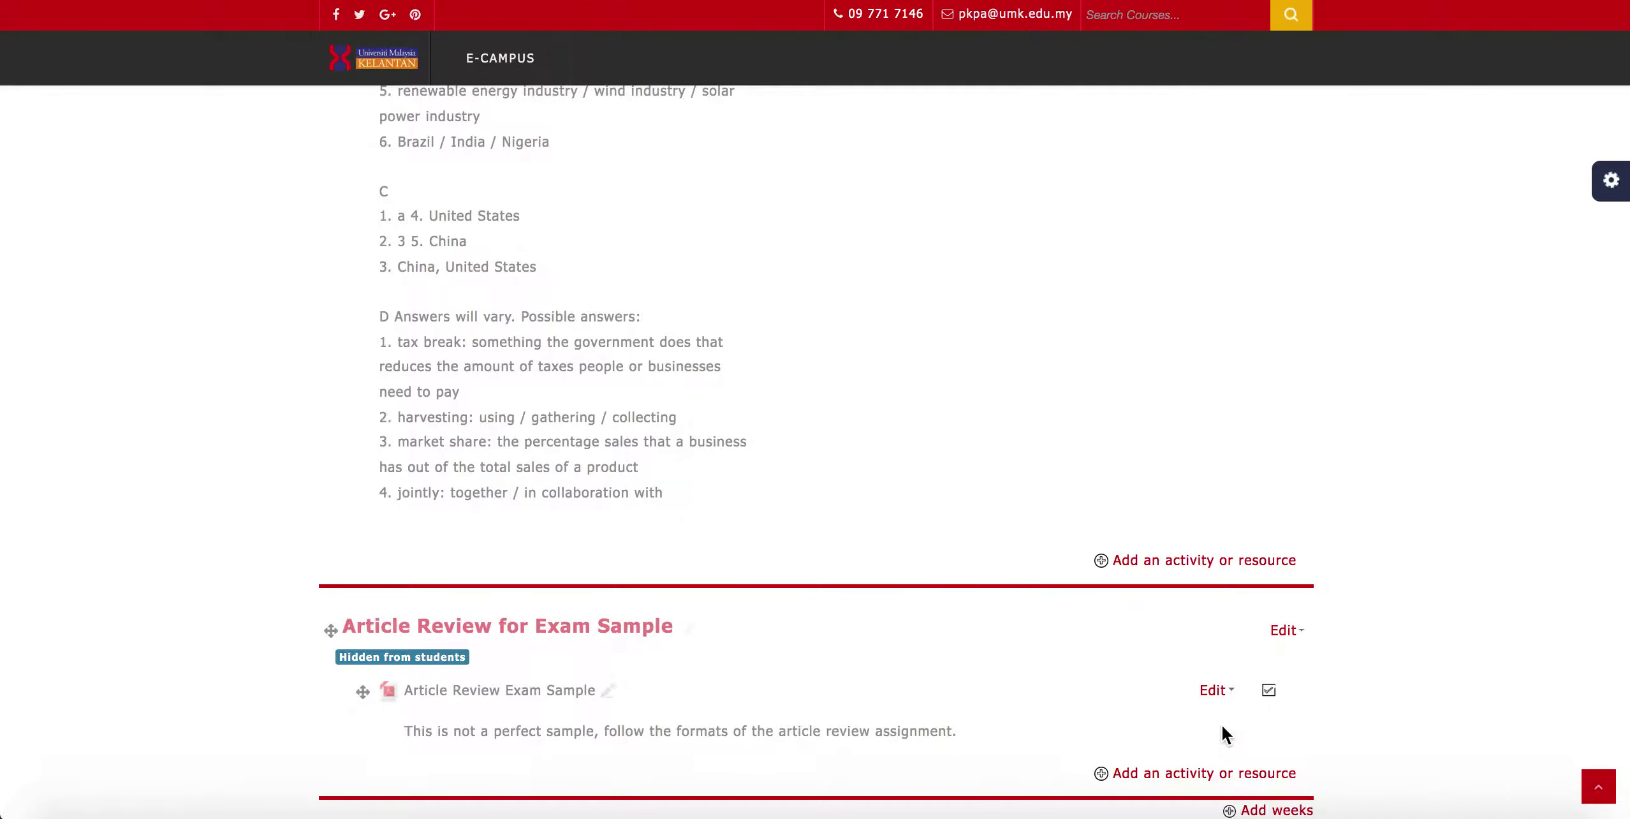
Add one week after Article Review for Exam Sample and title it 'Article Review Assignment'.
{"action": "left_click", "coordinate": [1254, 811]}
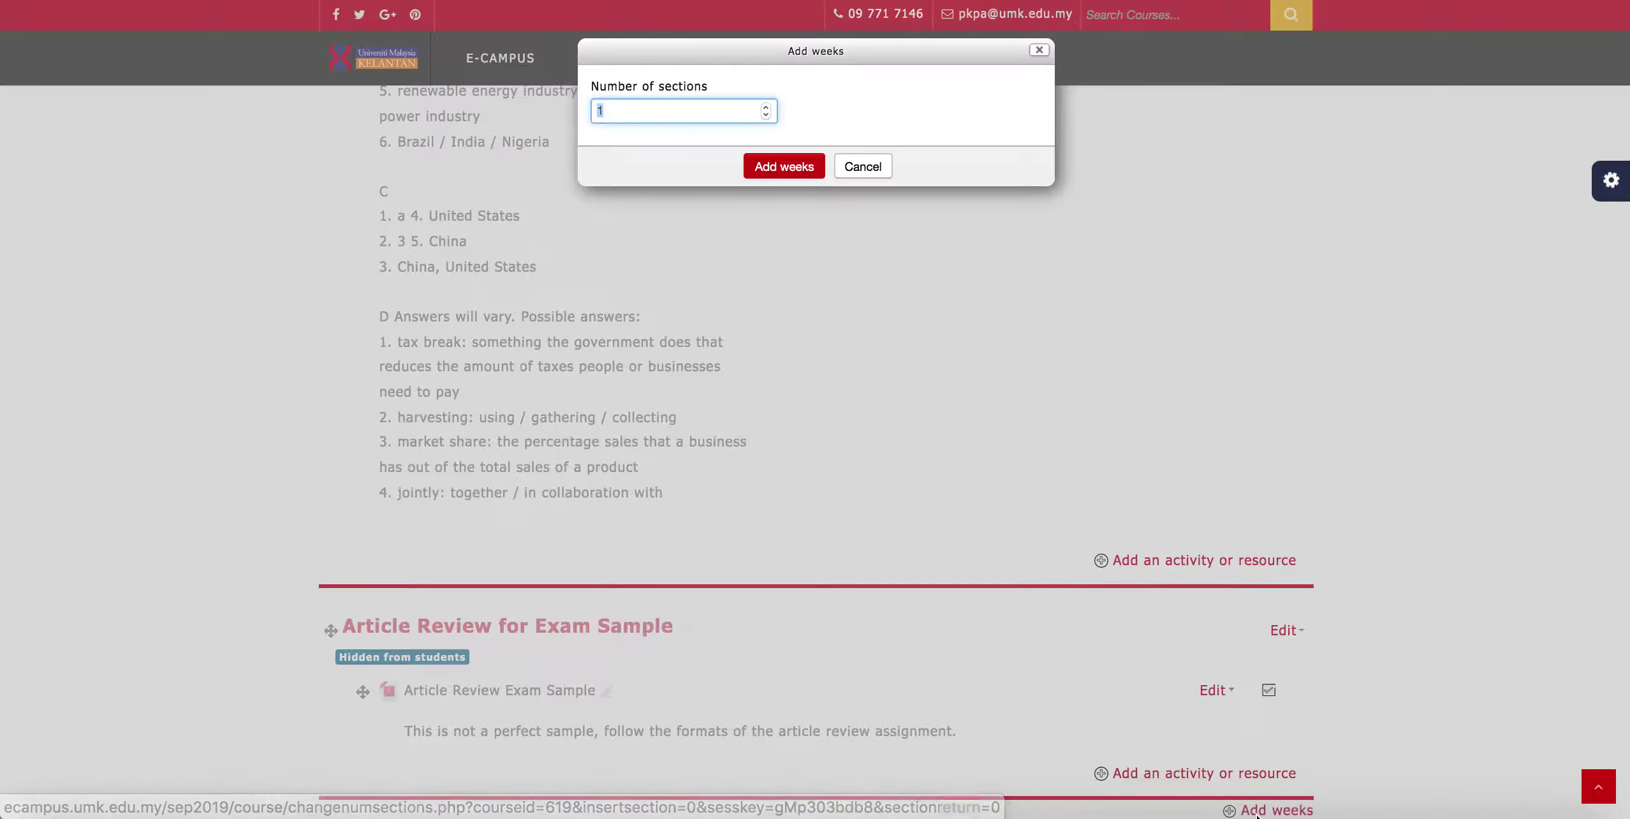
{"action": "left_click", "coordinate": [773, 169]}
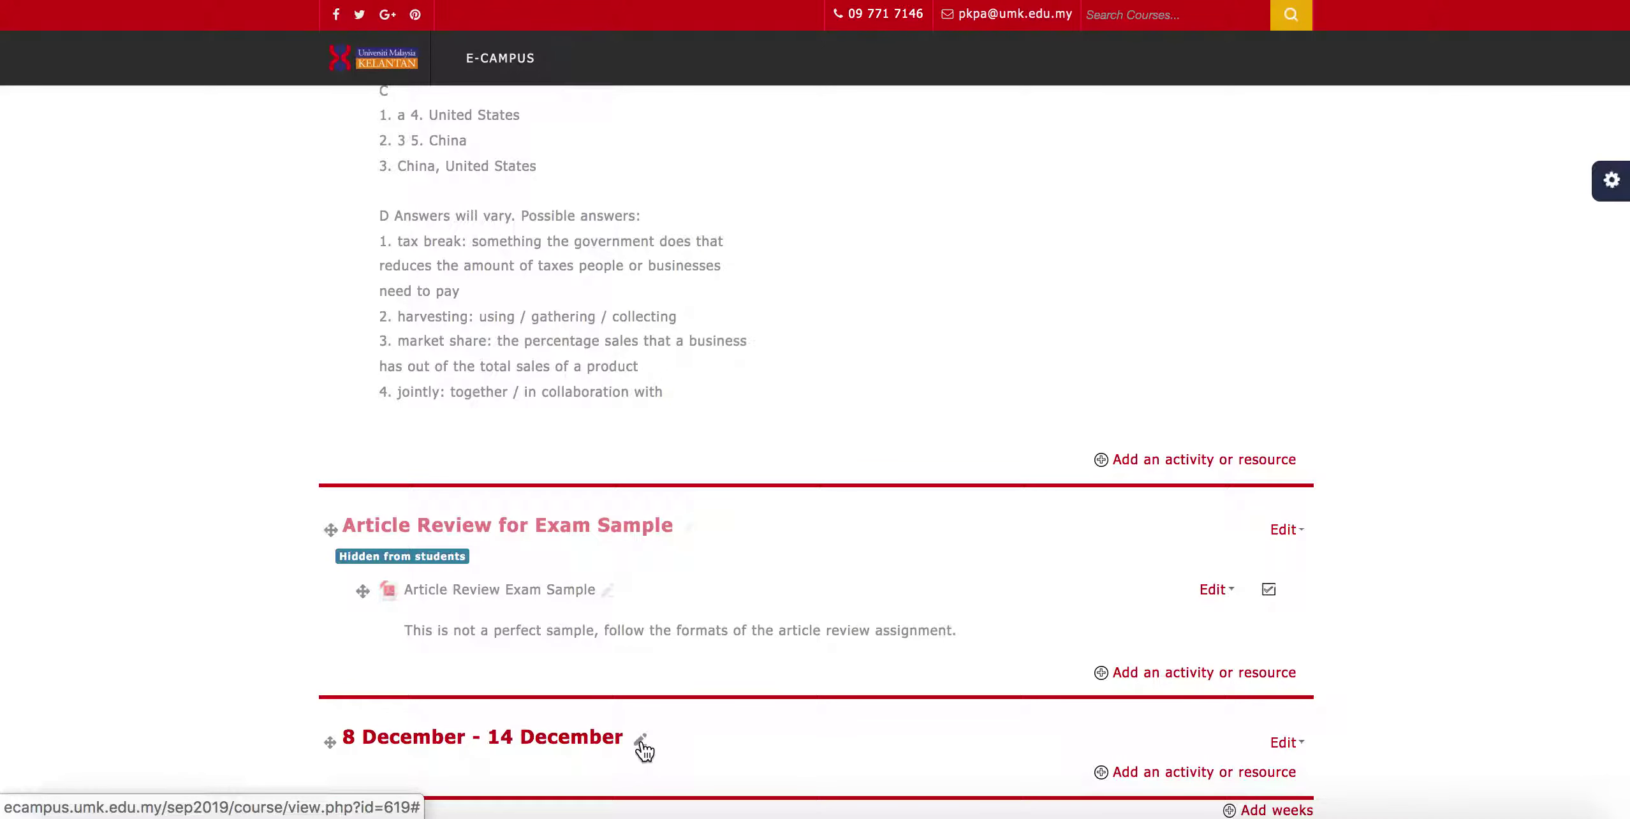
{"action": "left_click", "coordinate": [640, 742]}
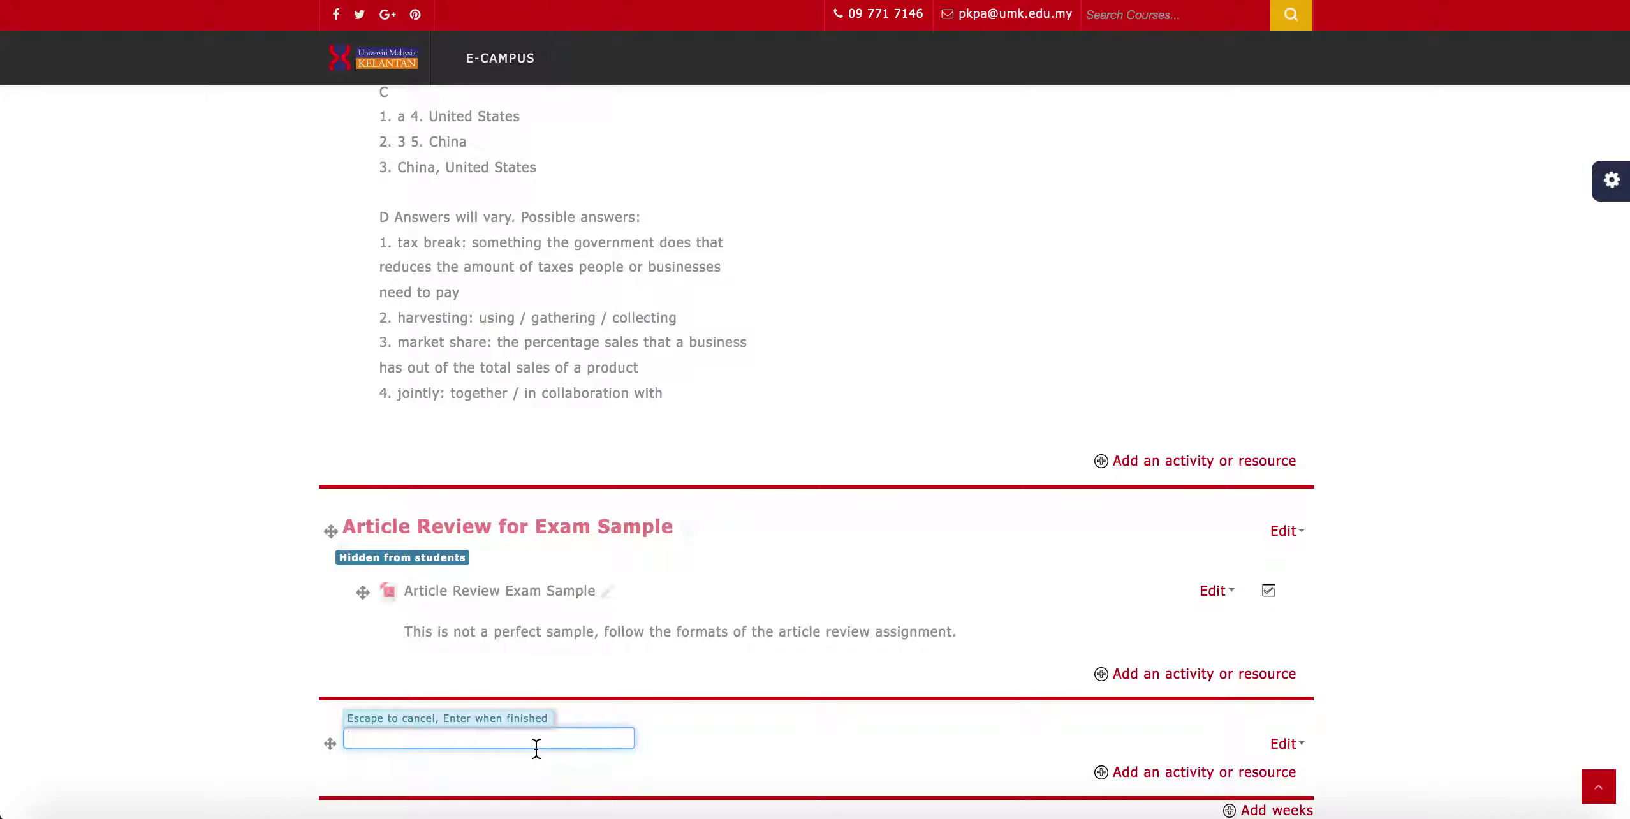
{"action": "type", "text": "Article Review Assignment"}
{"action": "key", "text": "Return"}
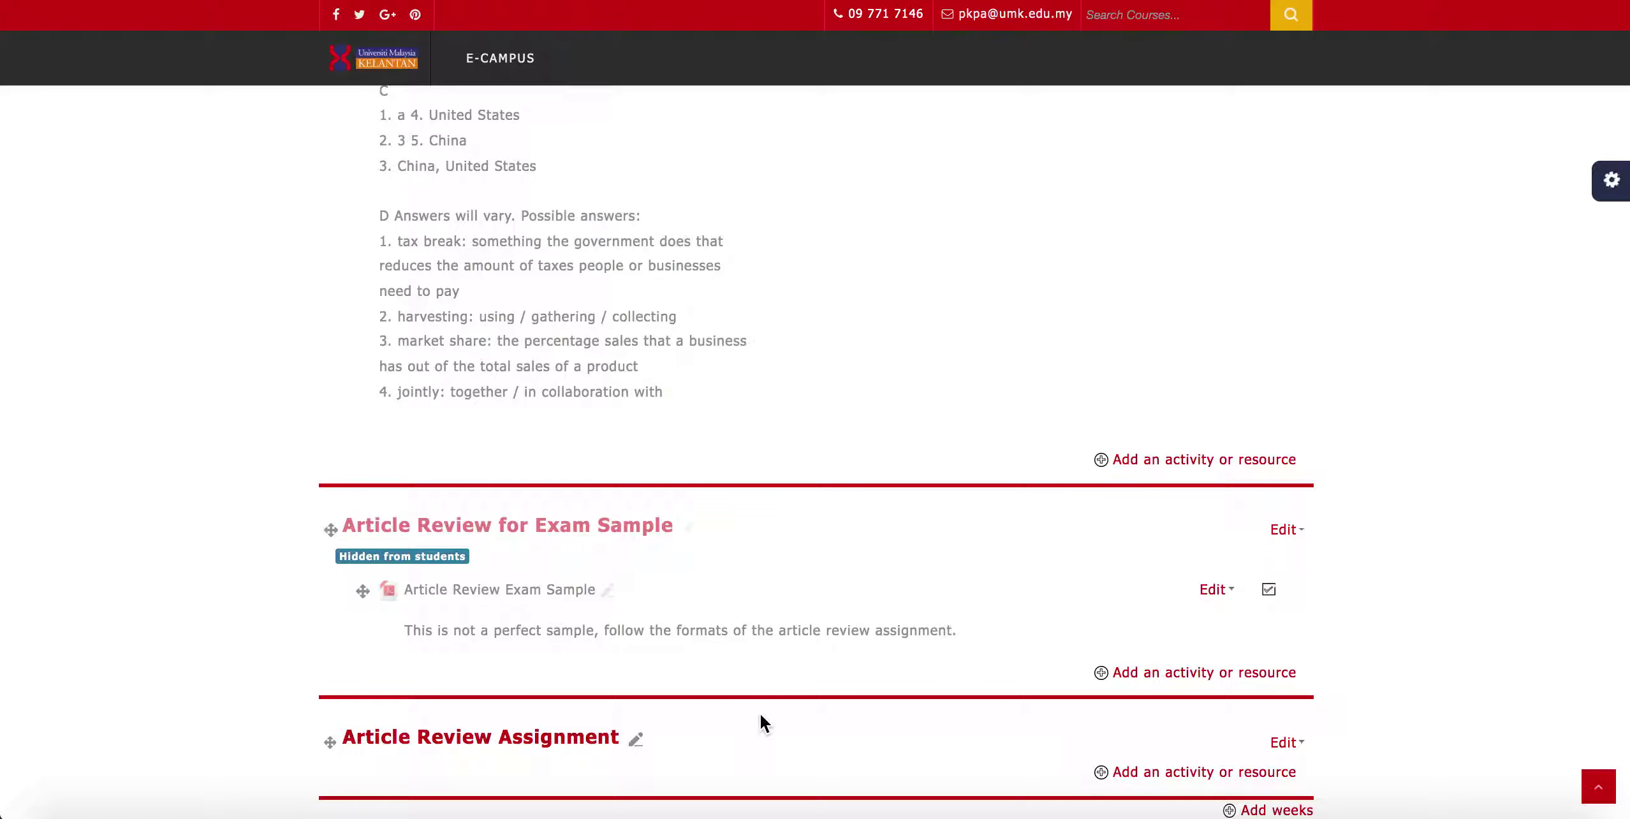
Add an Assignment activity from the Assessment choices to the Article Review Assignment section.
{"action": "left_click", "coordinate": [1152, 782]}
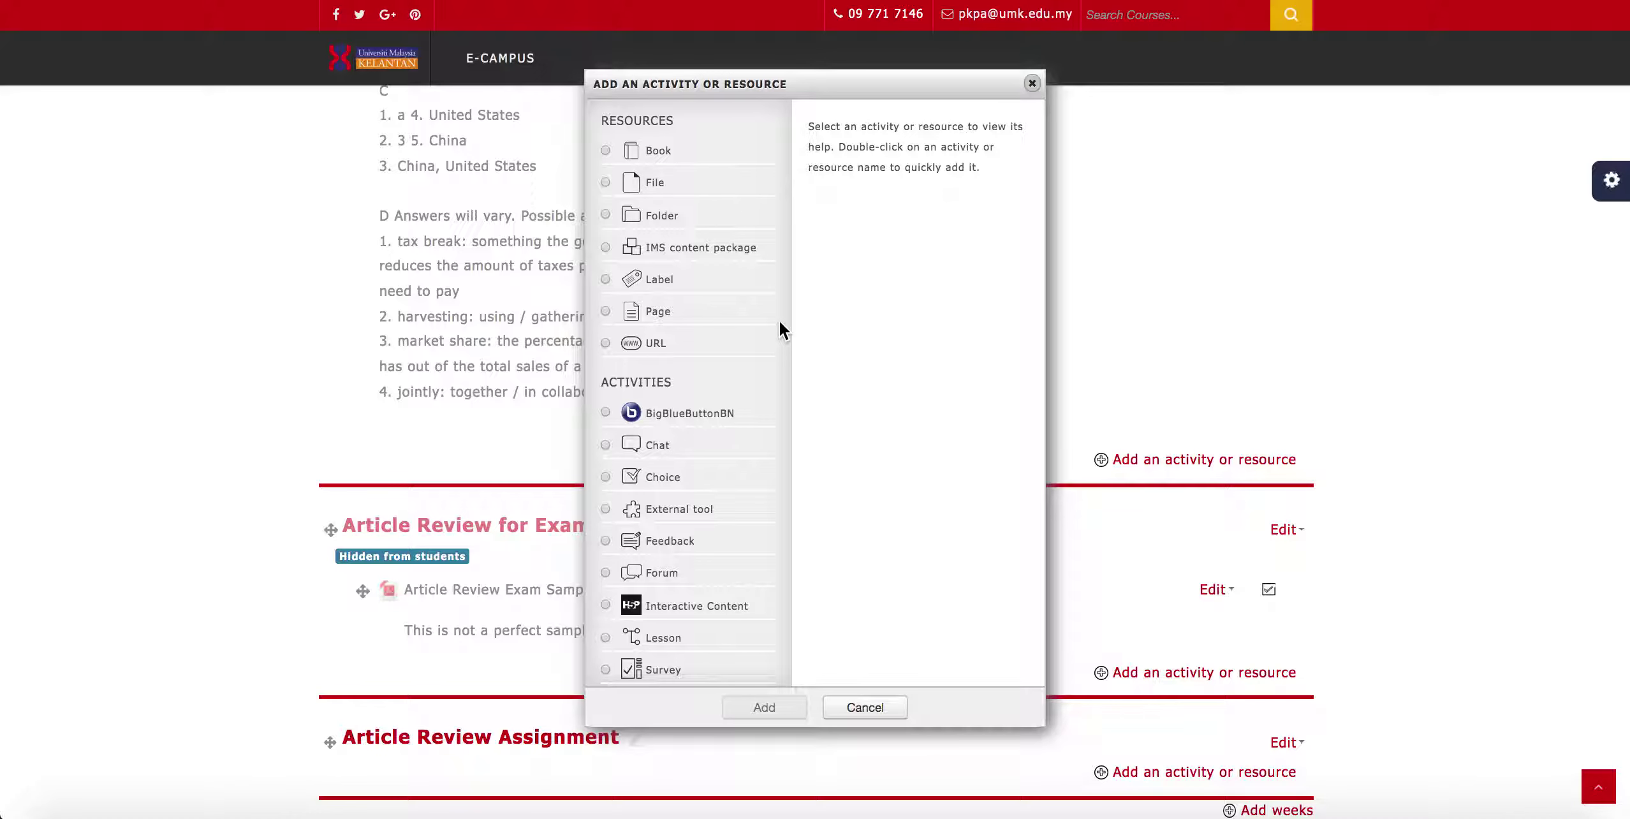
{"action": "scroll", "coordinate": [779, 321], "scroll_direction": "down", "scroll_amount": 5}
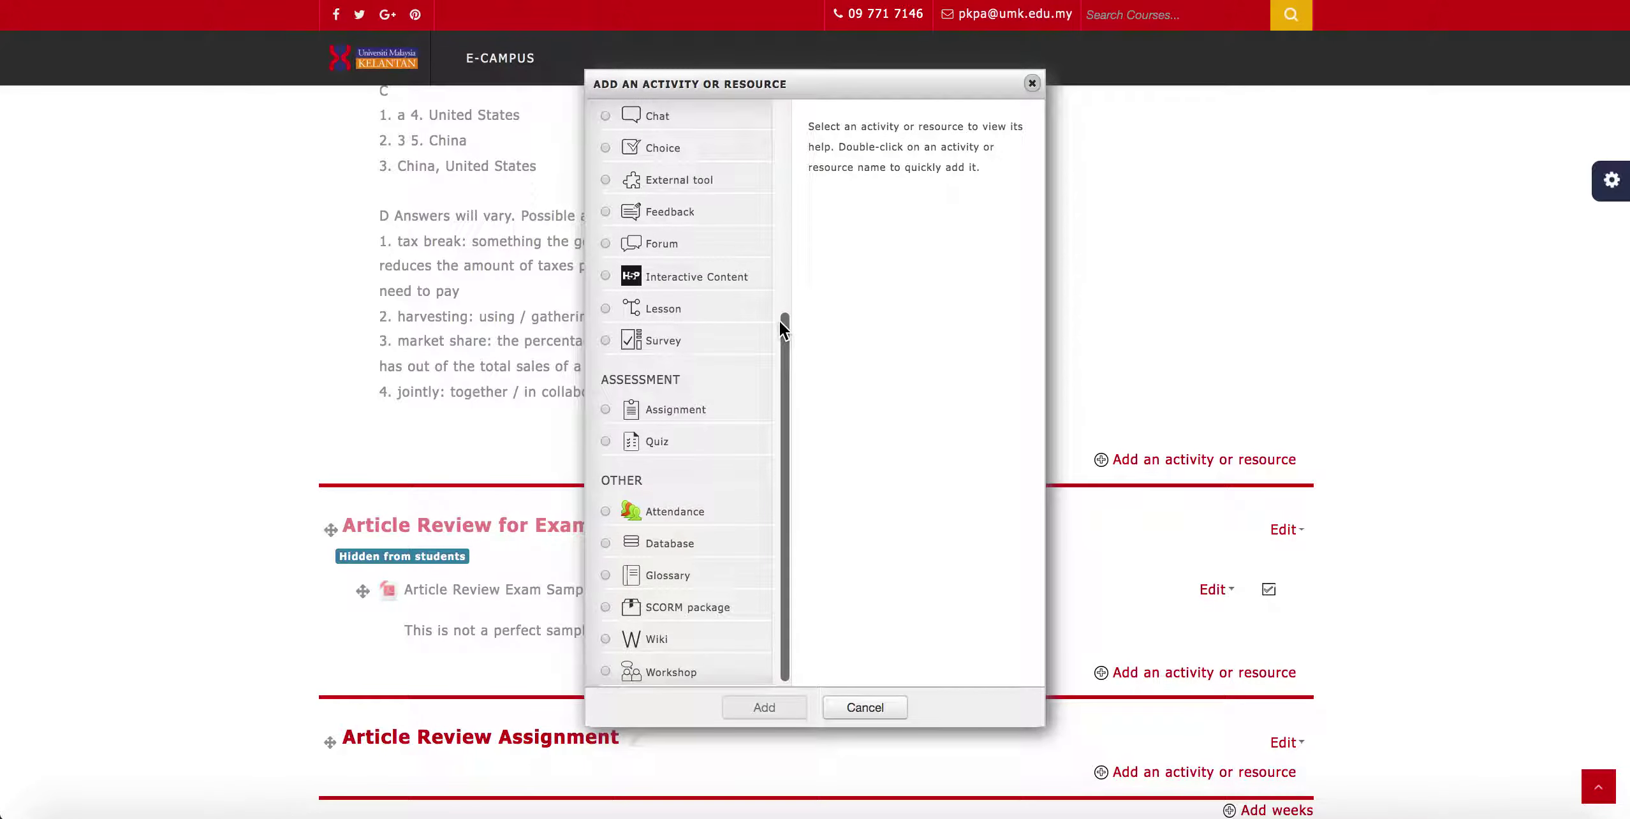
{"action": "left_click", "coordinate": [699, 418]}
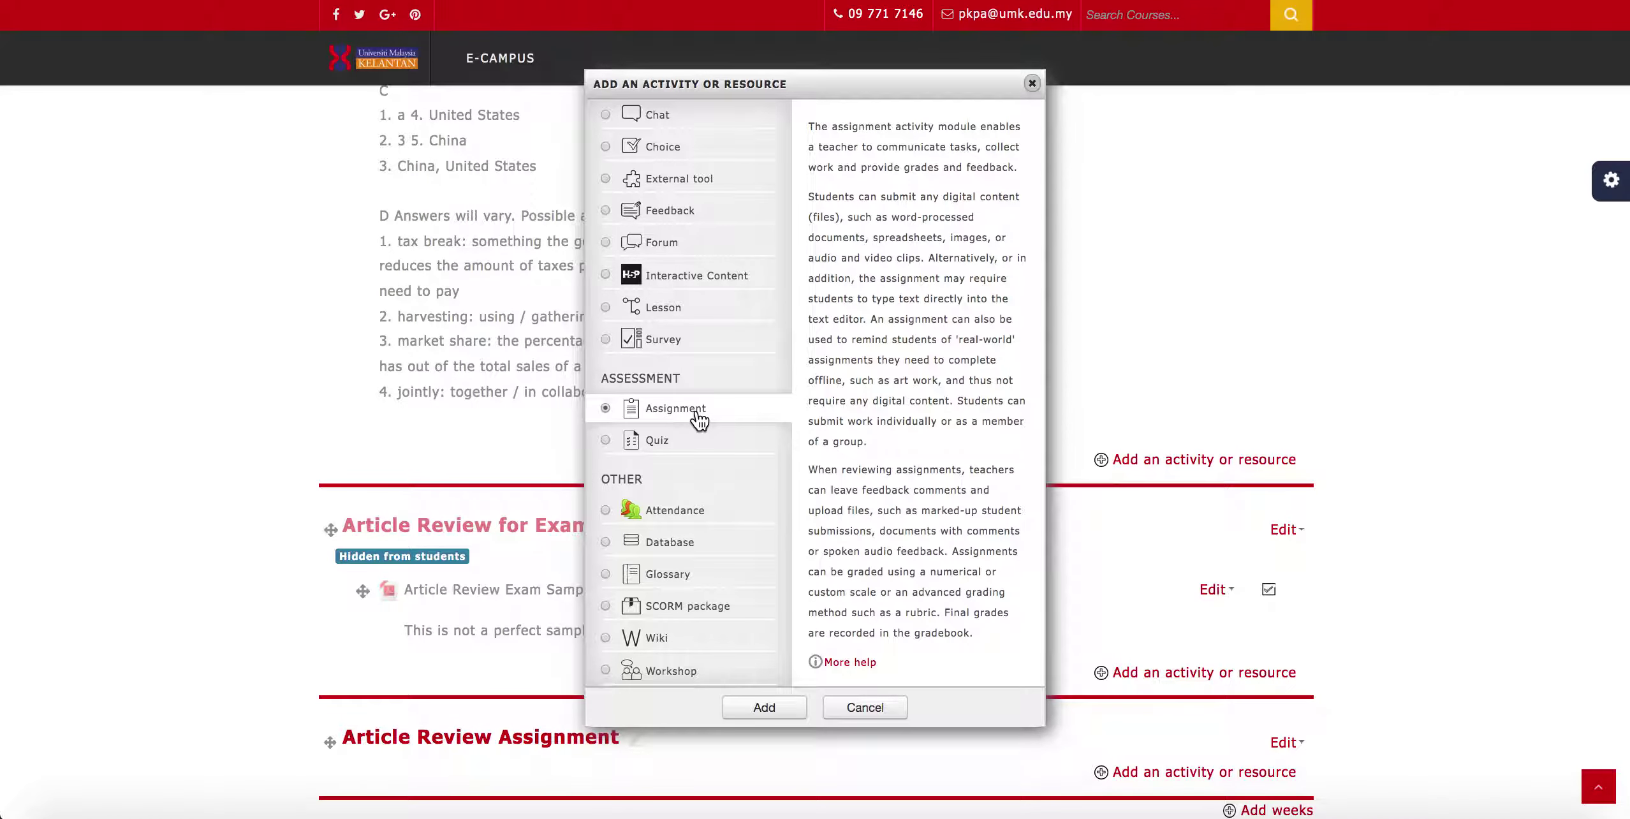
{"action": "left_click", "coordinate": [764, 707]}
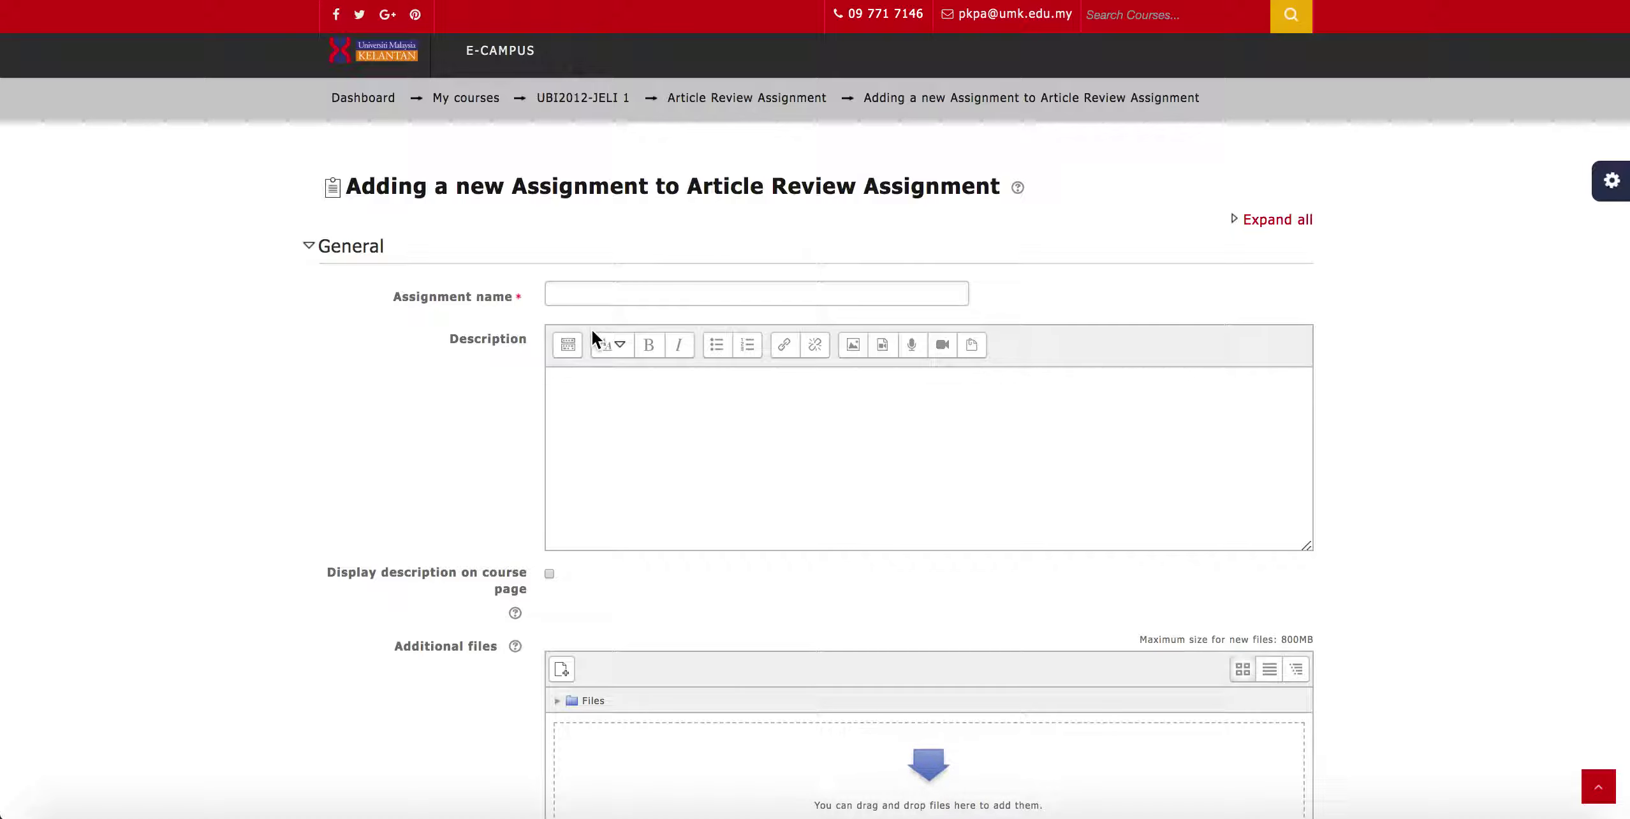
Name the assignment 'Article Review Assignment'.
{"action": "left_click", "coordinate": [589, 296]}
{"action": "type", "text": "Assig"}
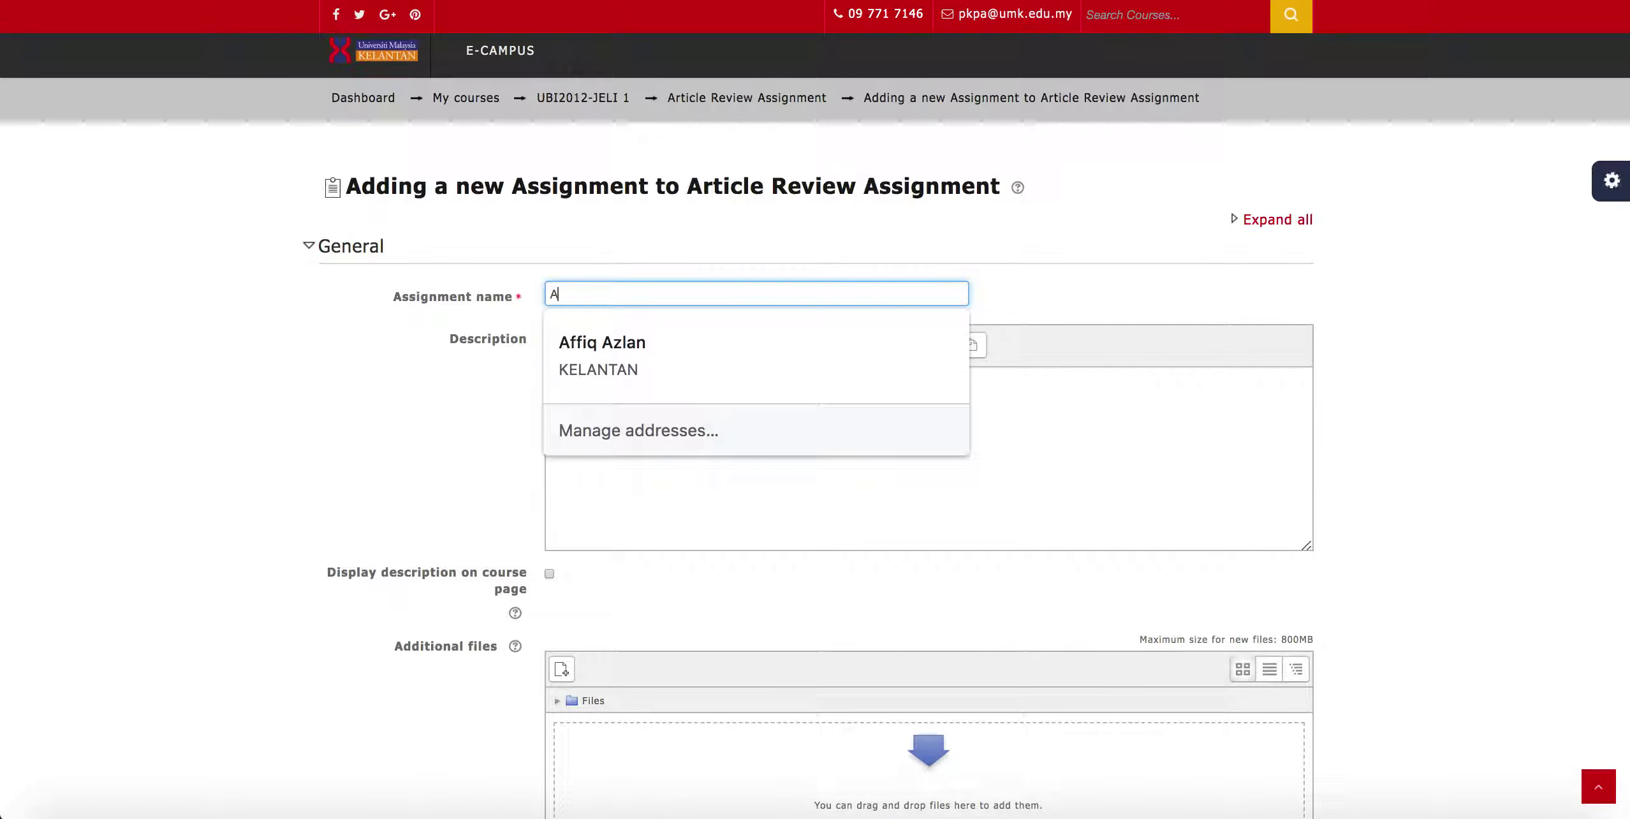
{"action": "key", "text": "BackSpace"}
{"action": "key", "text": "BackSpace"}
{"action": "key", "text": "BackSpace"}
{"action": "key", "text": "BackSpace"}
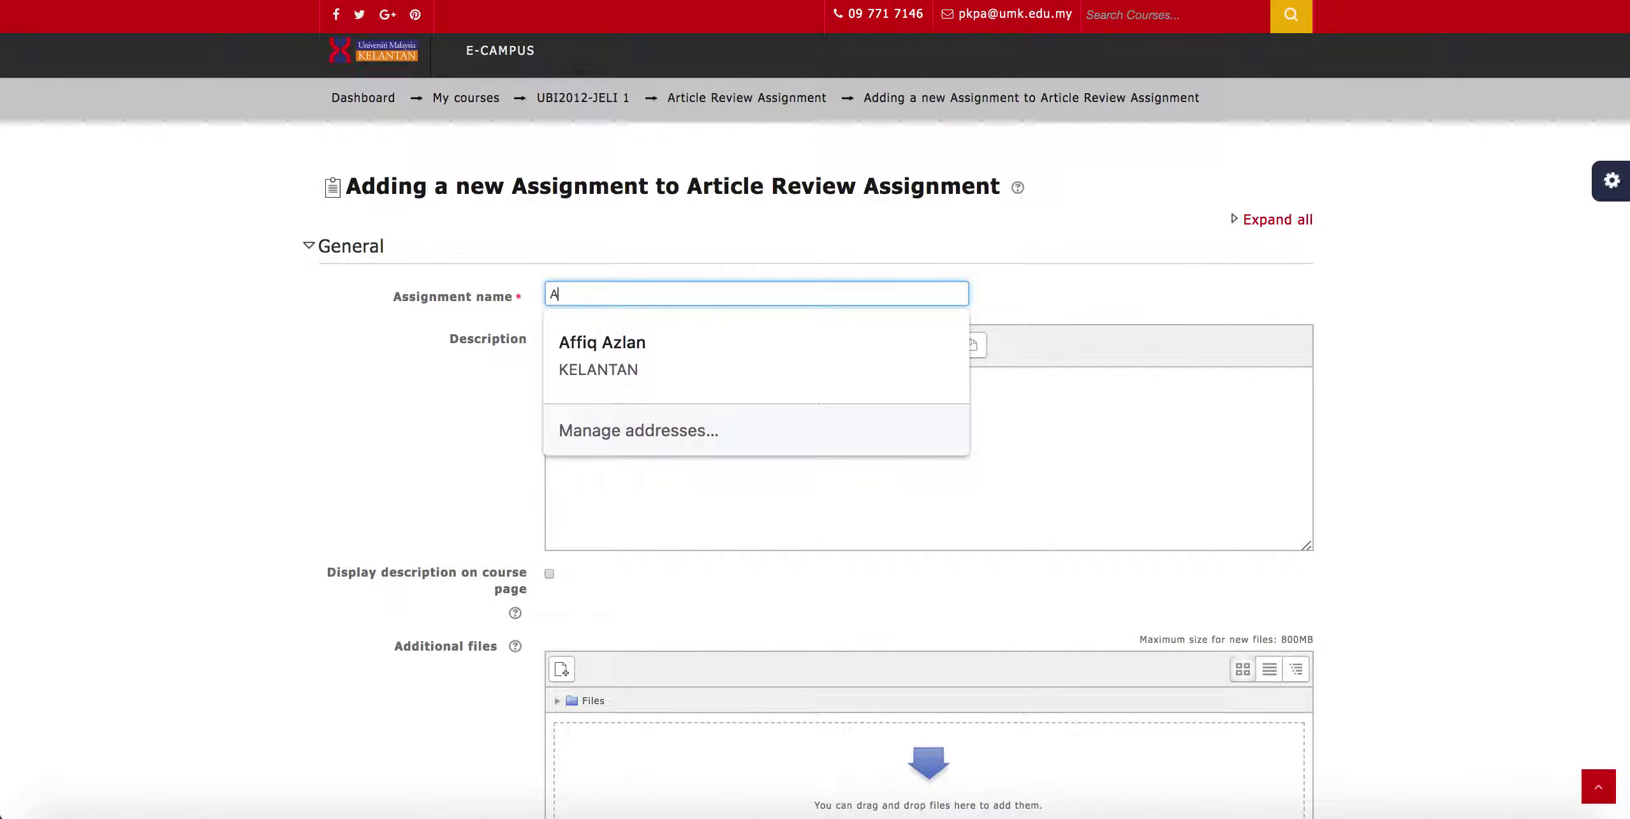
{"action": "type", "text": "r"}
{"action": "key", "text": "BackSpace"}
{"action": "type", "text": "rtic"}
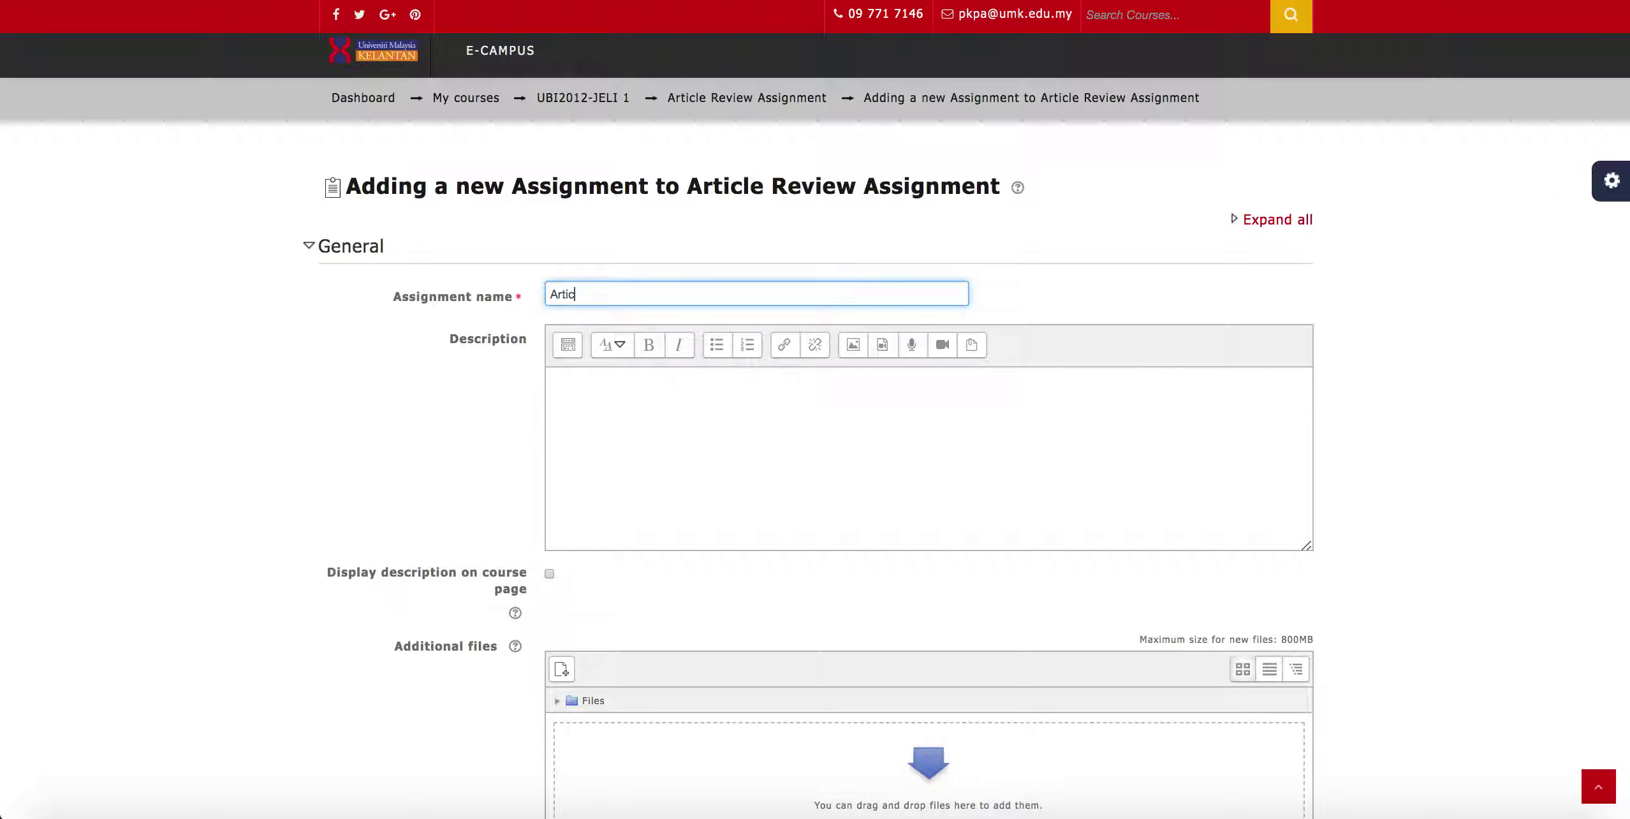
{"action": "type", "text": "le Review Assignment"}
Set the description 'Submit your assignment here using Microsoft Word document.' and show it on the course page.
{"action": "left_click", "coordinate": [602, 416]}
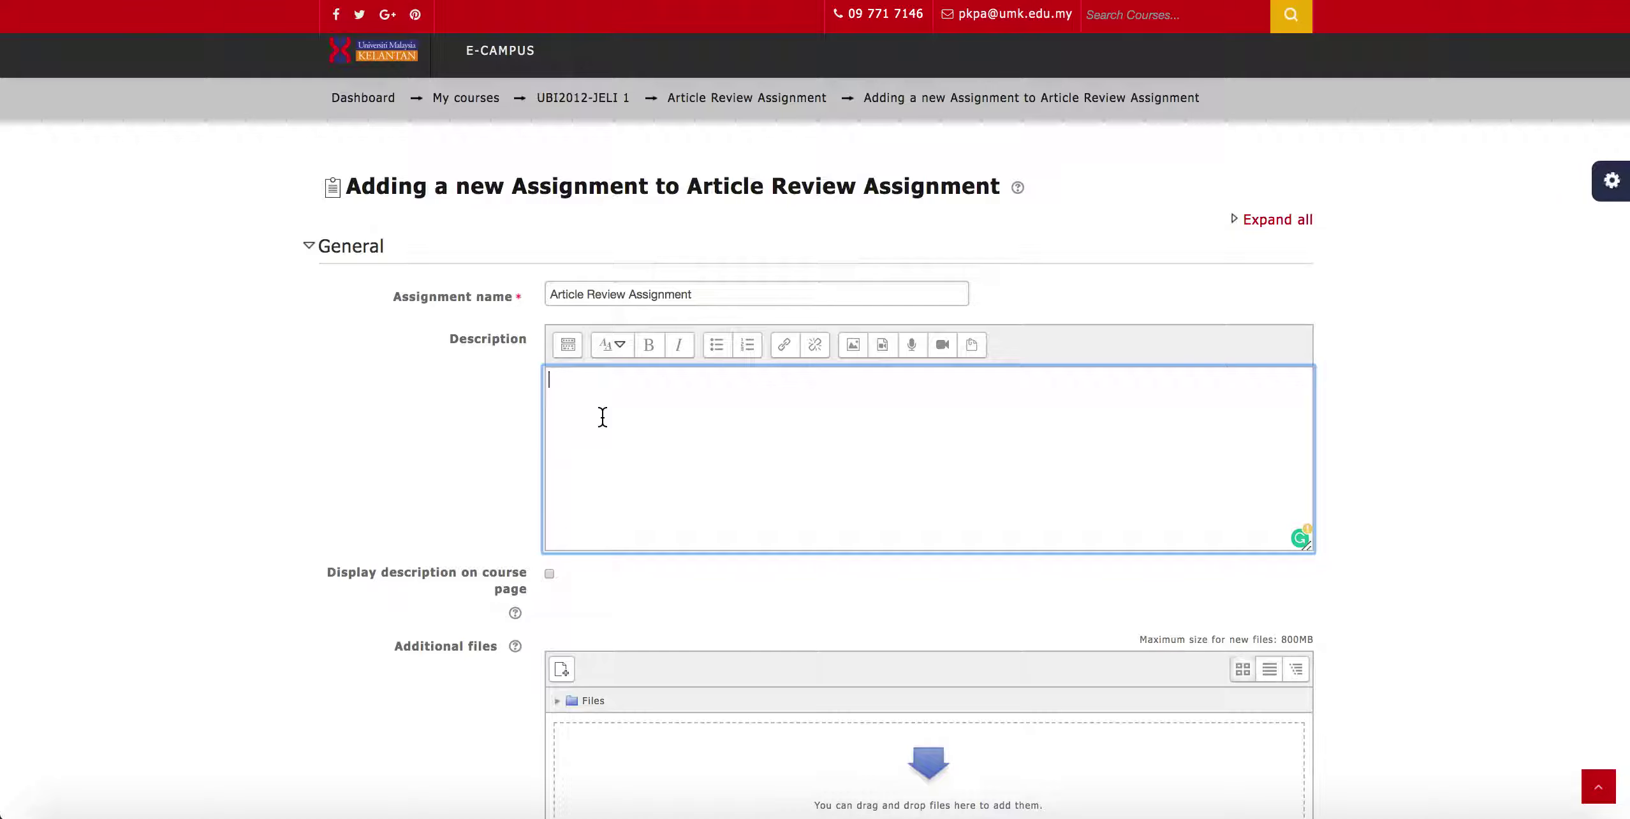
{"action": "type", "text": "Submit your assignment h"}
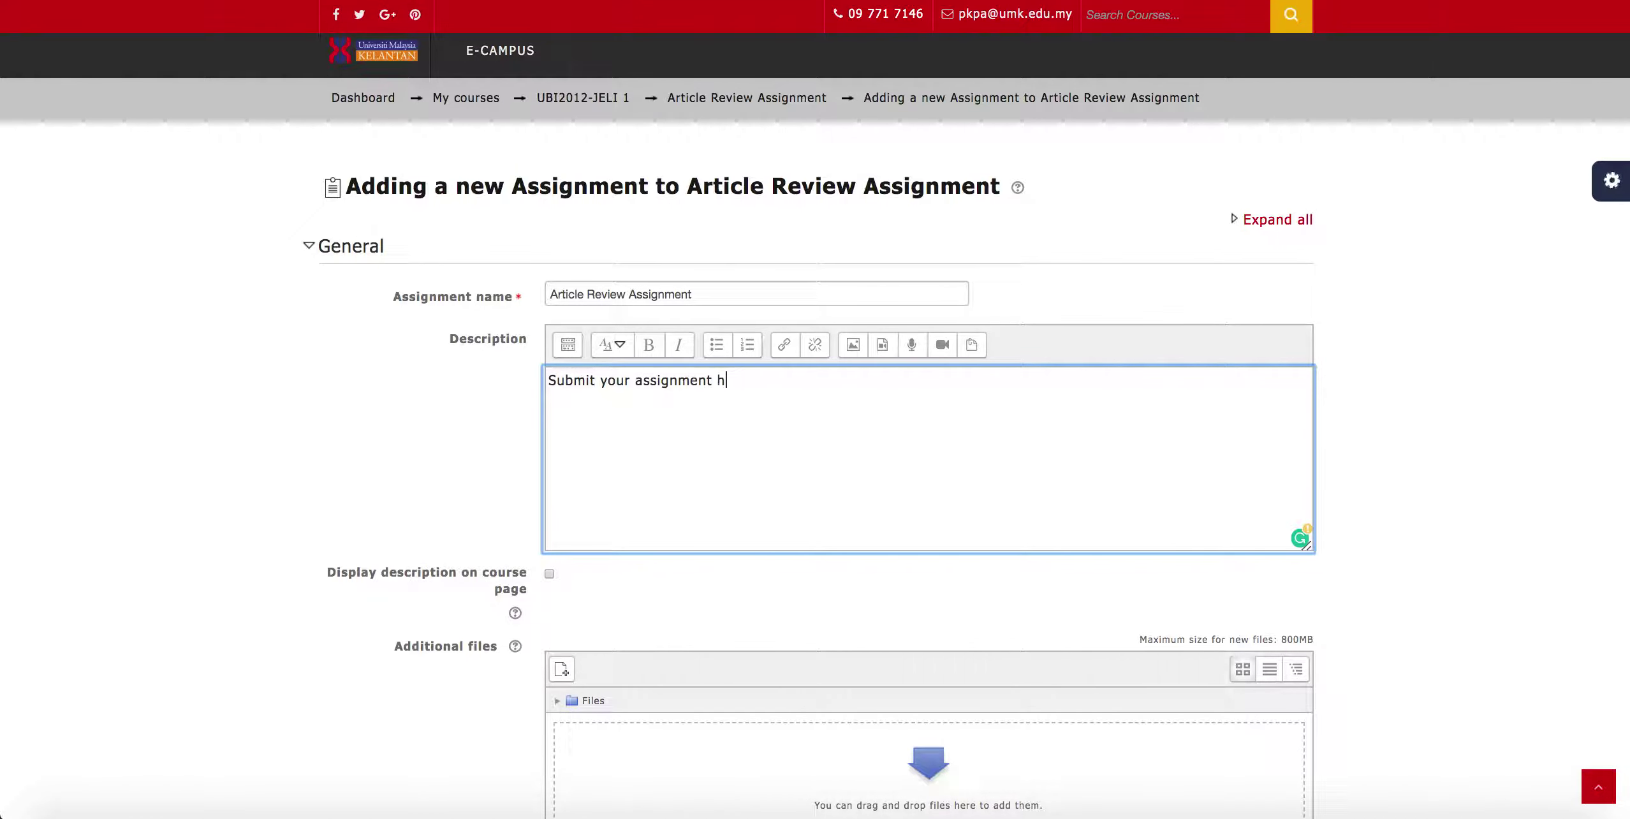
{"action": "type", "text": "ere using Microsoft Word document."}
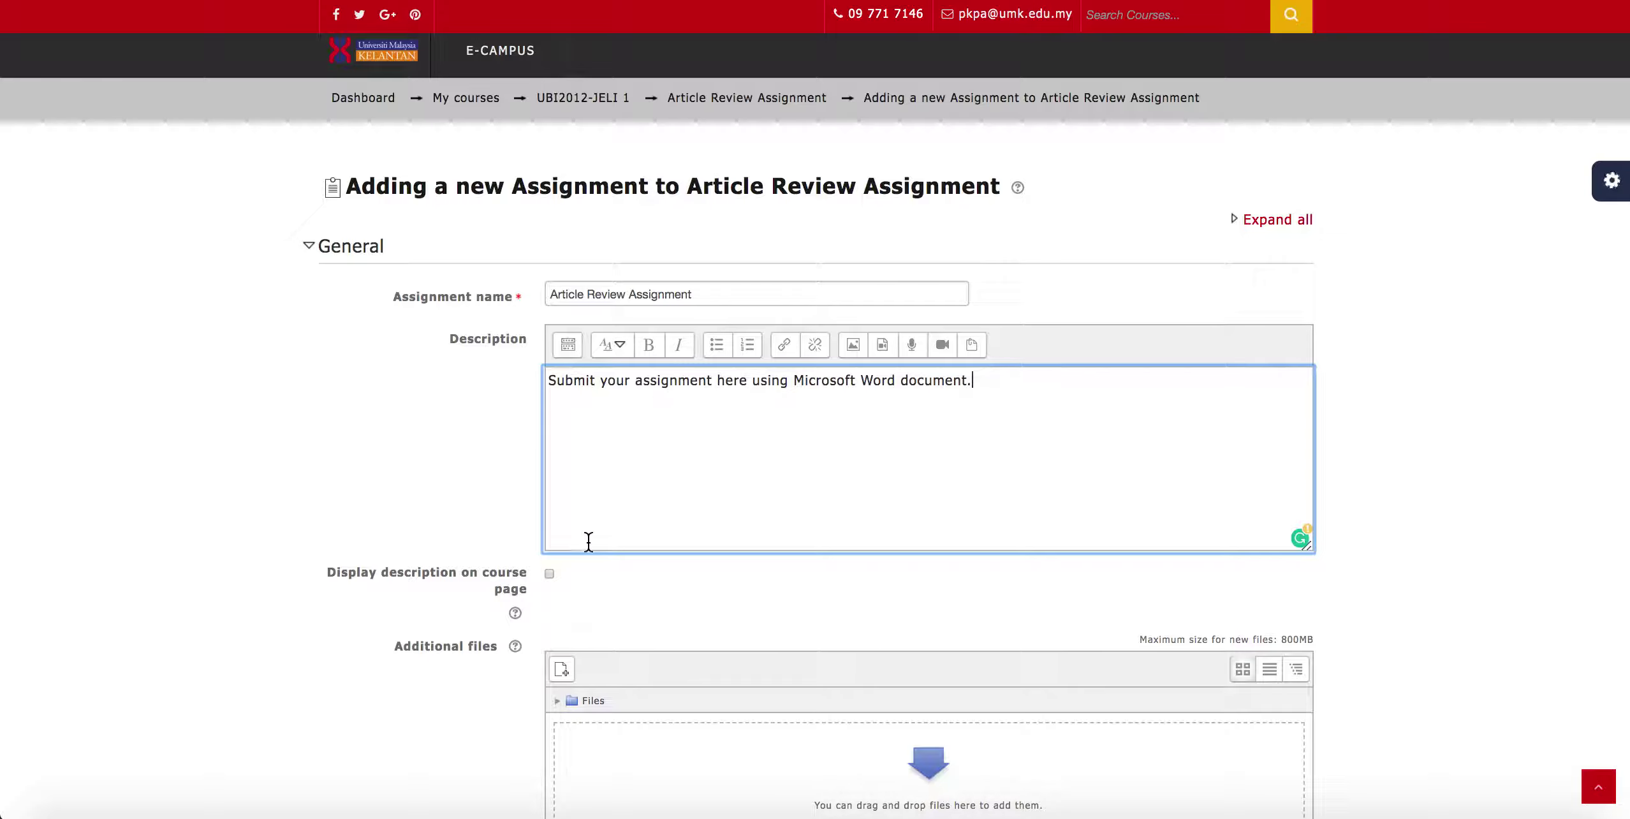
{"action": "left_click", "coordinate": [550, 574]}
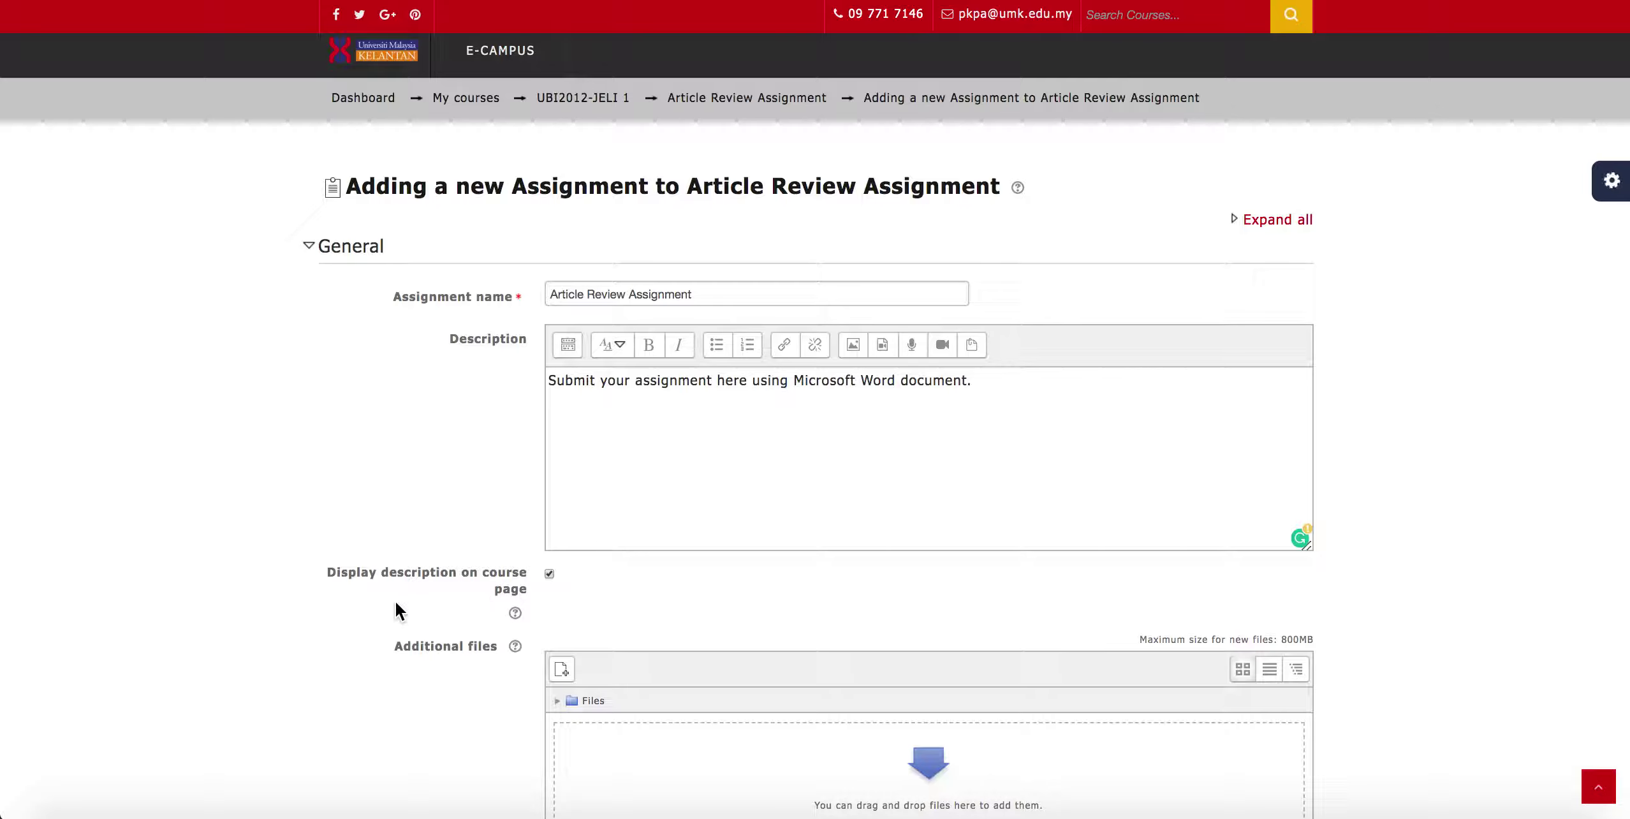
{"action": "scroll", "coordinate": [395, 603], "scroll_direction": "down", "scroll_amount": 5}
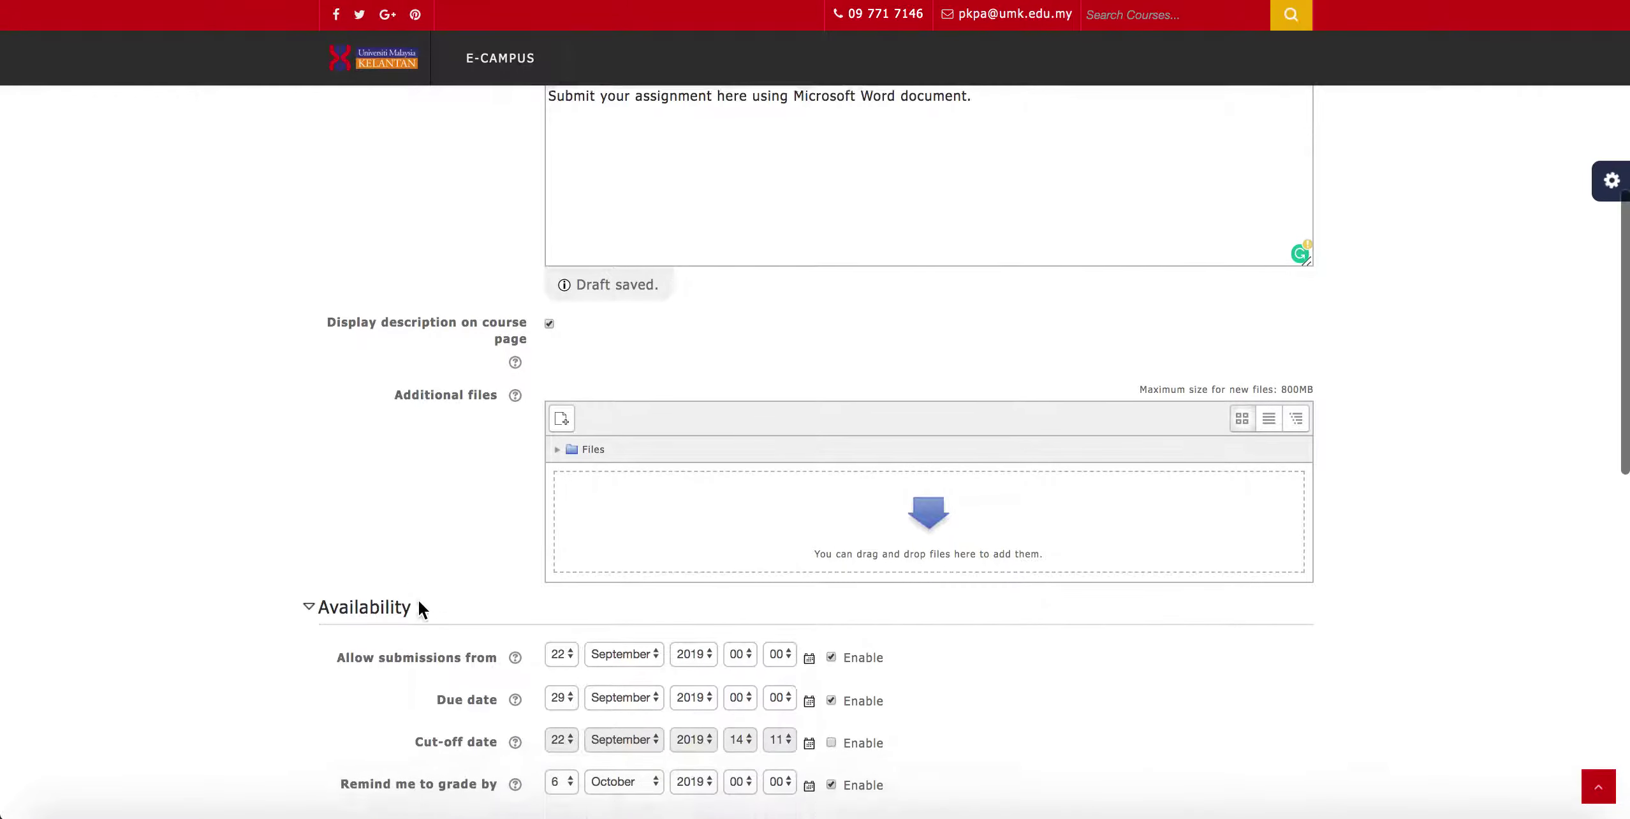
{"action": "scroll", "coordinate": [419, 603], "scroll_direction": "down", "scroll_amount": 2}
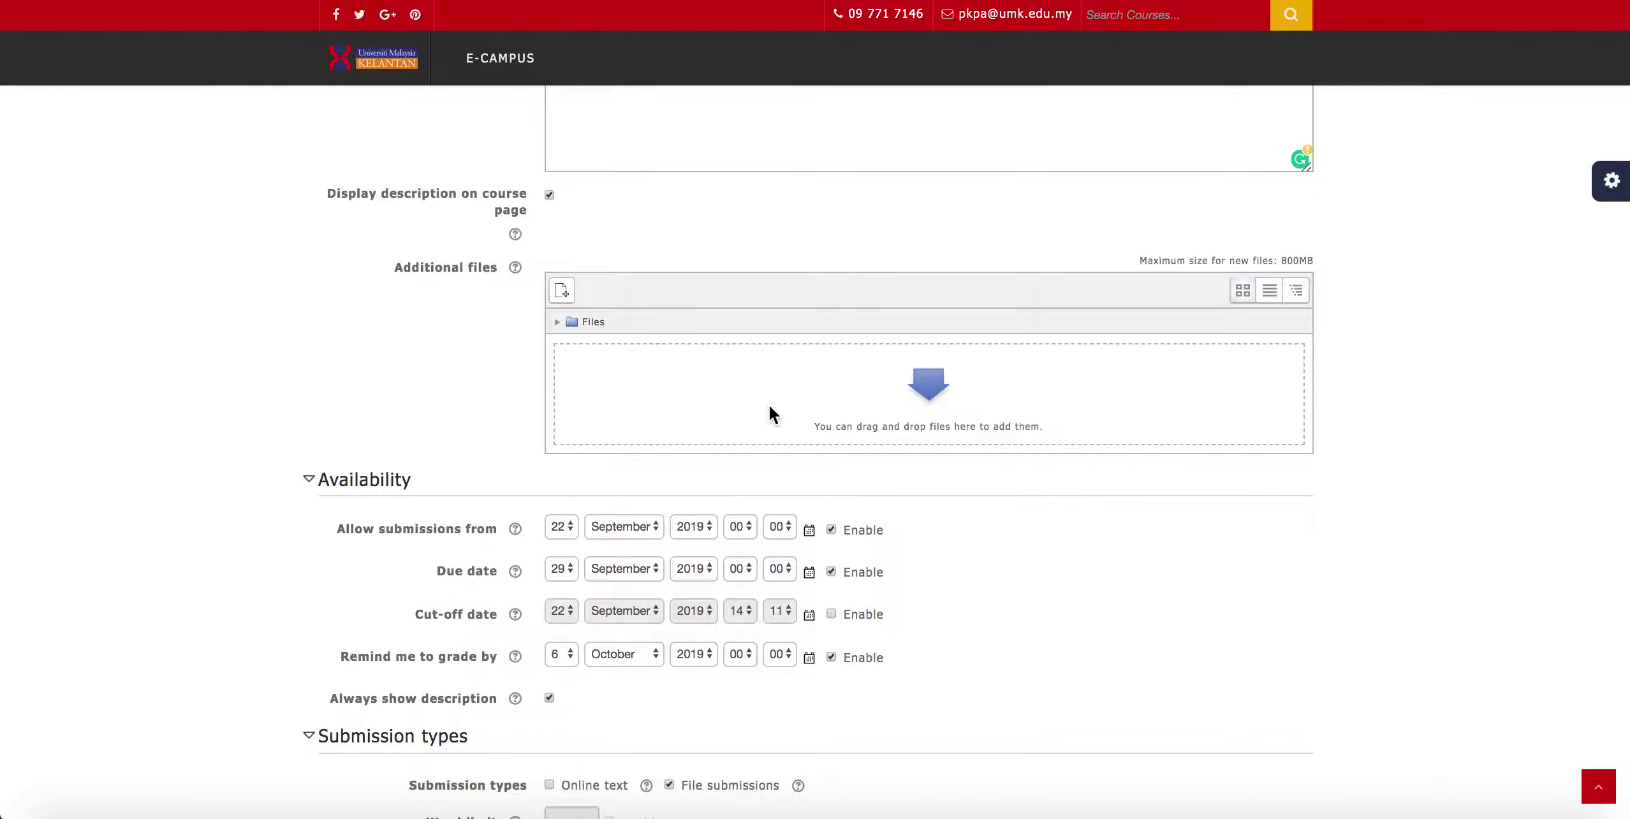
{"action": "scroll", "coordinate": [768, 404], "scroll_direction": "down", "scroll_amount": 3}
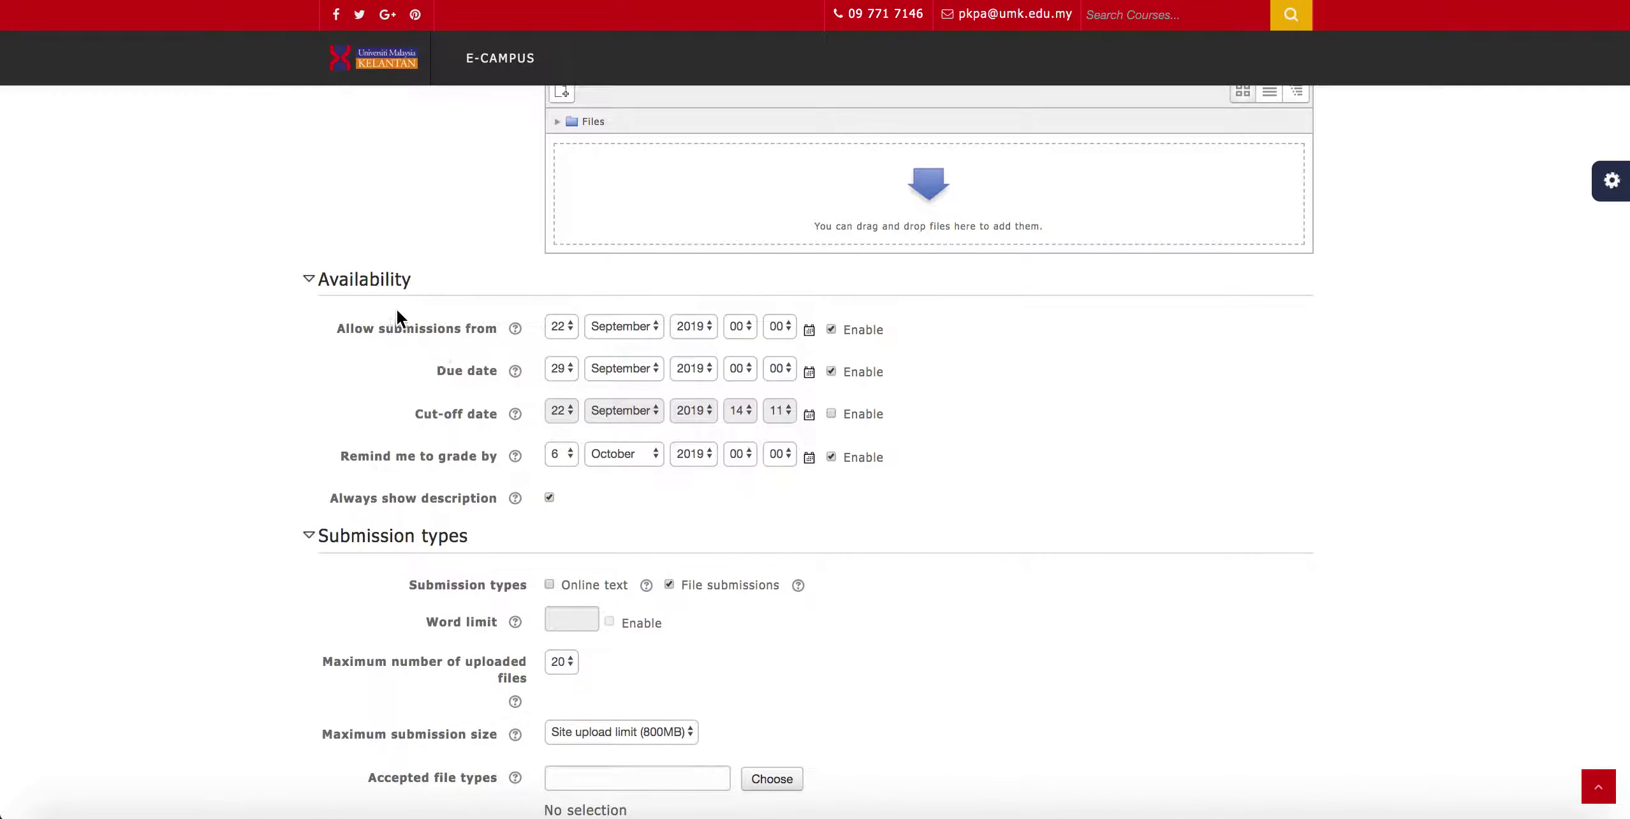
{"action": "scroll", "coordinate": [484, 313], "scroll_direction": "down", "scroll_amount": 1}
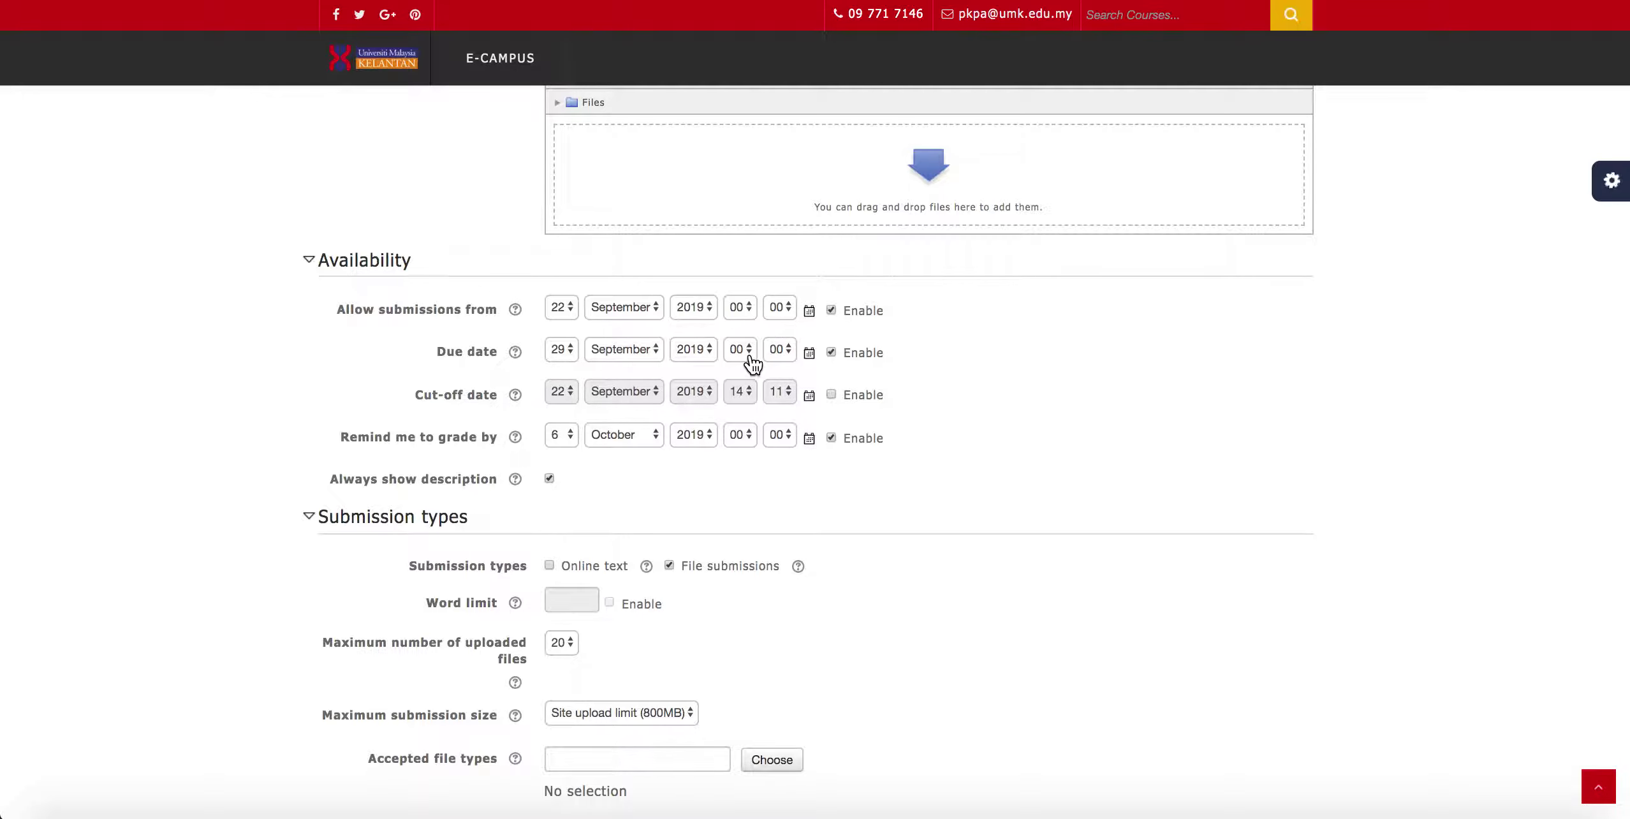
Open submissions at 08:00 and make them due 23:59 on 29 September 2019, cut-off date left disabled.
{"action": "left_click", "coordinate": [749, 310]}
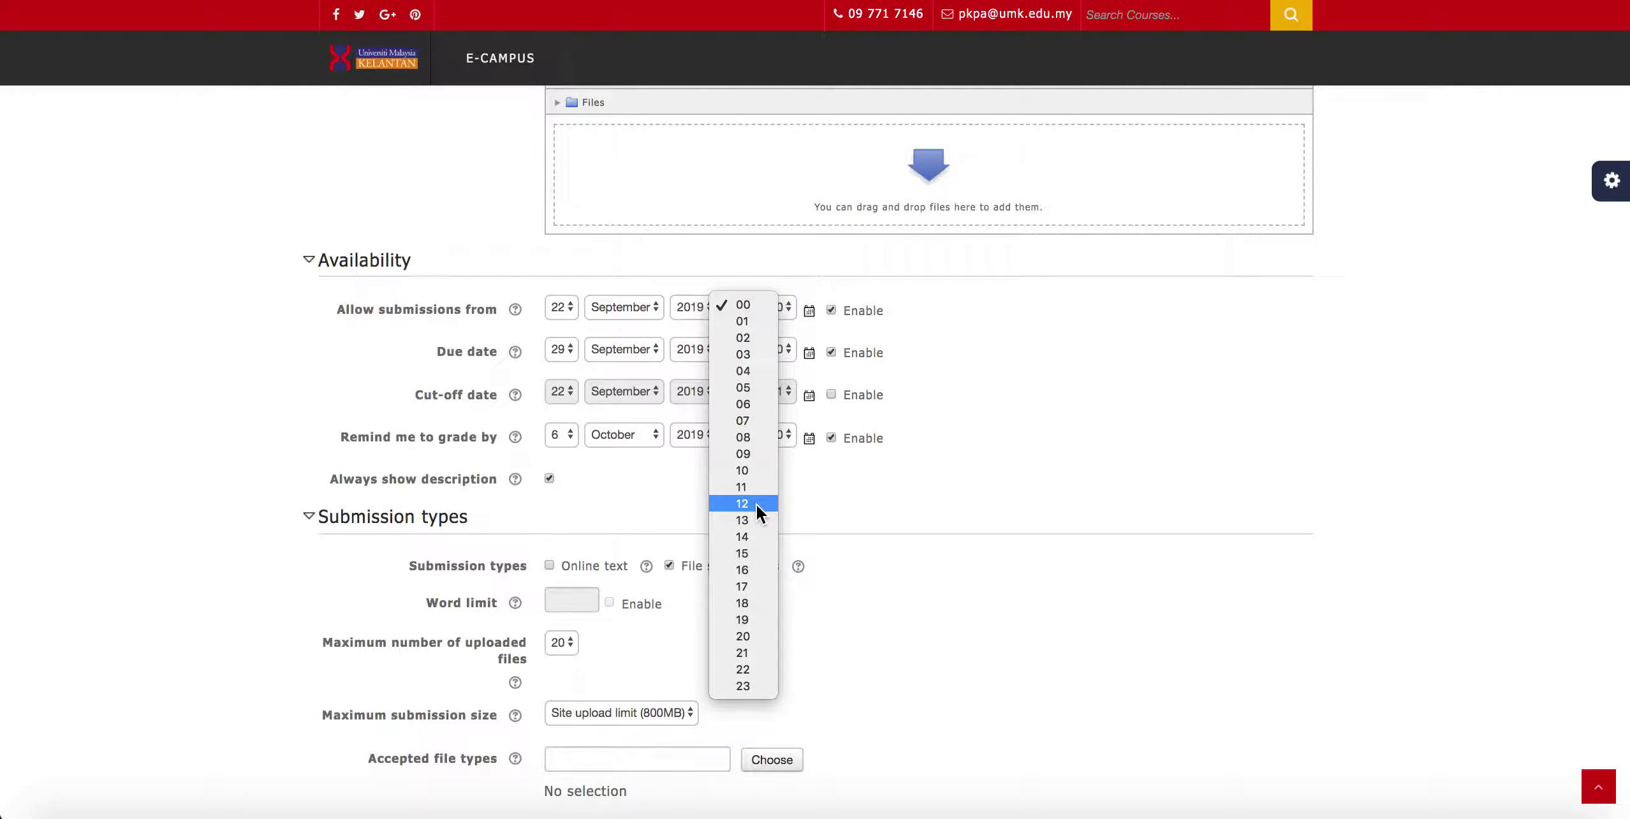
{"action": "left_click", "coordinate": [750, 438]}
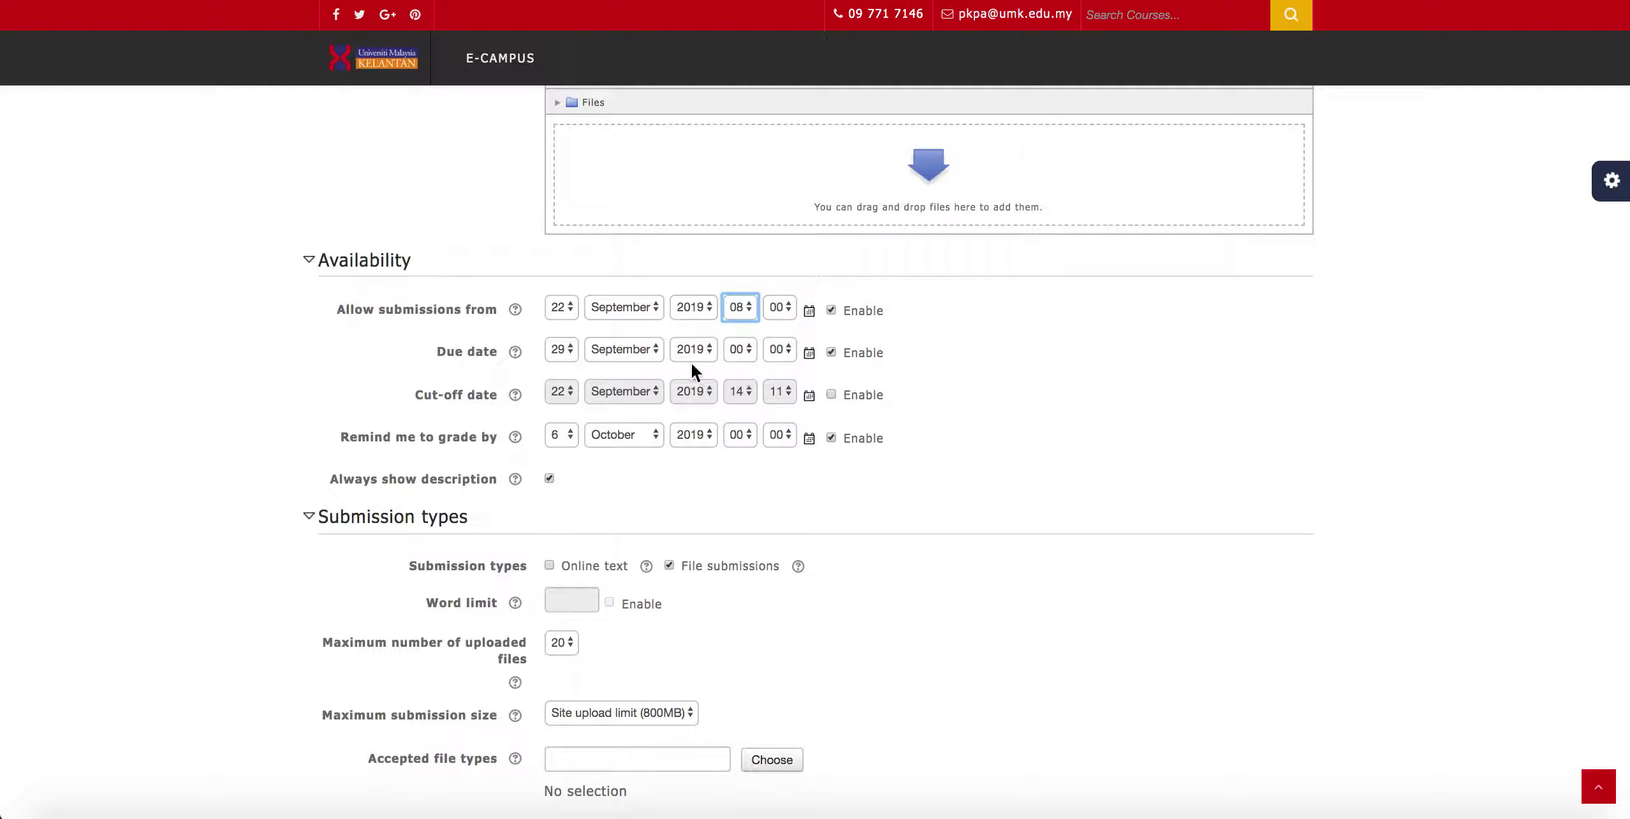
{"action": "left_click", "coordinate": [746, 353]}
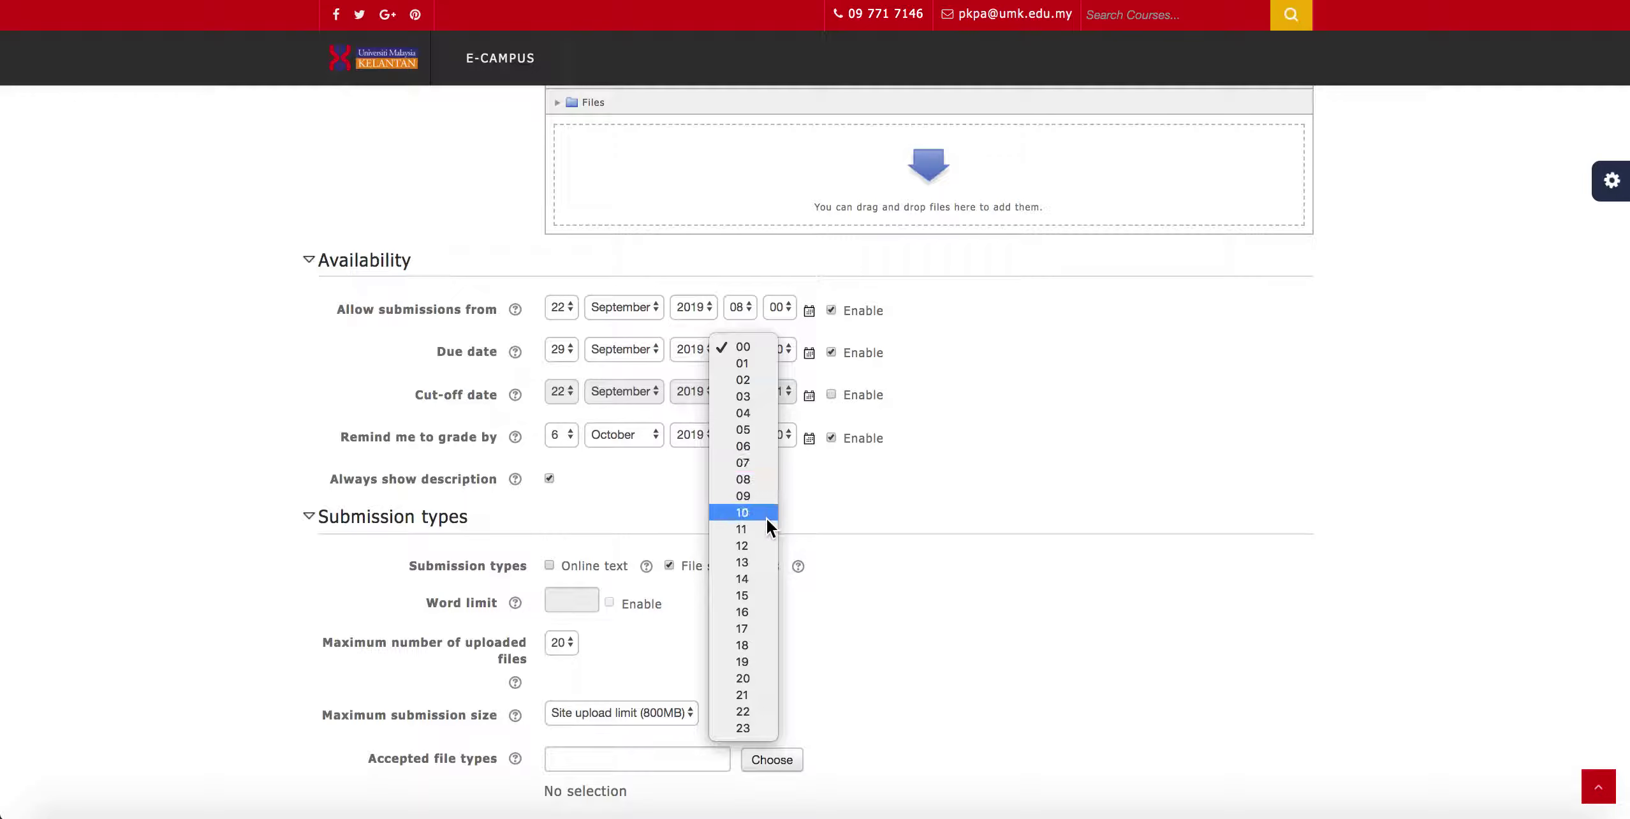
{"action": "left_click", "coordinate": [744, 529]}
{"action": "left_click", "coordinate": [740, 353]}
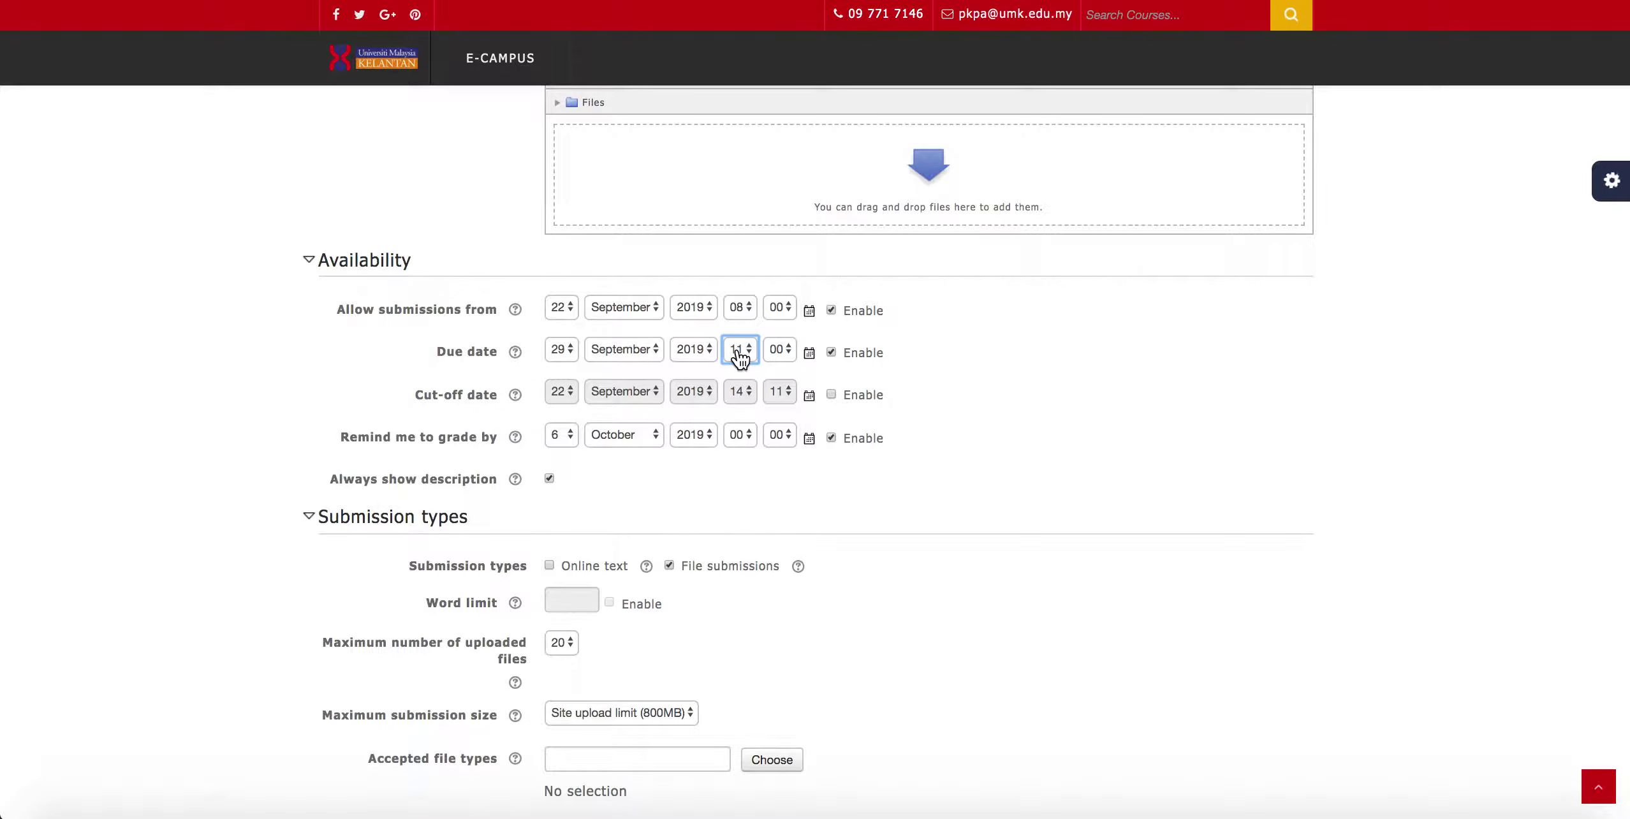
{"action": "left_click", "coordinate": [754, 547]}
{"action": "left_click", "coordinate": [773, 353]}
{"action": "scroll", "coordinate": [788, 731], "scroll_direction": "down", "scroll_amount": 5}
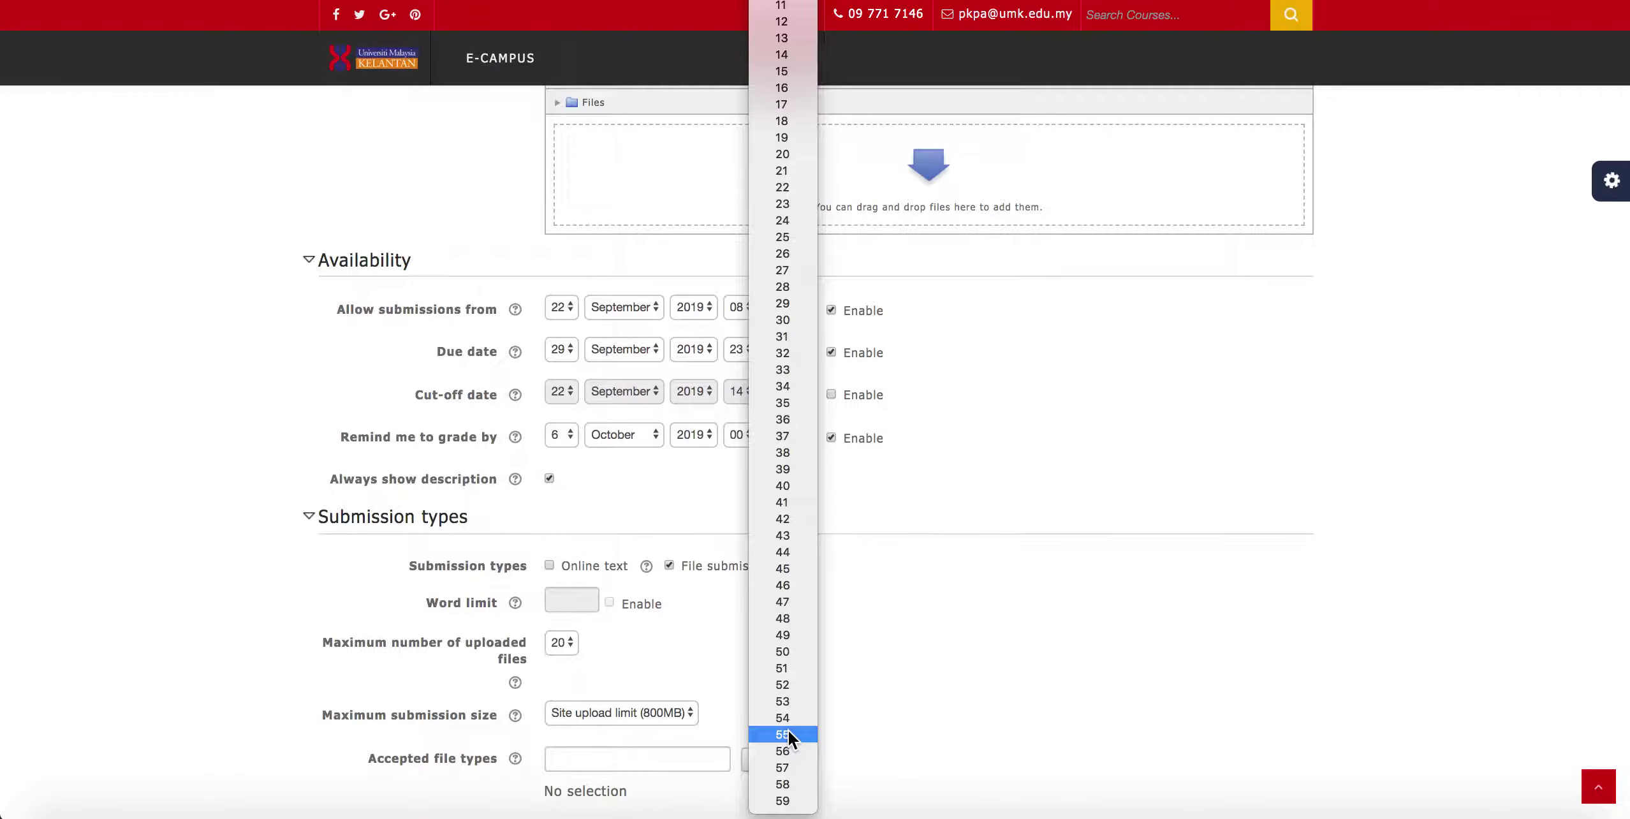
{"action": "left_click", "coordinate": [867, 669]}
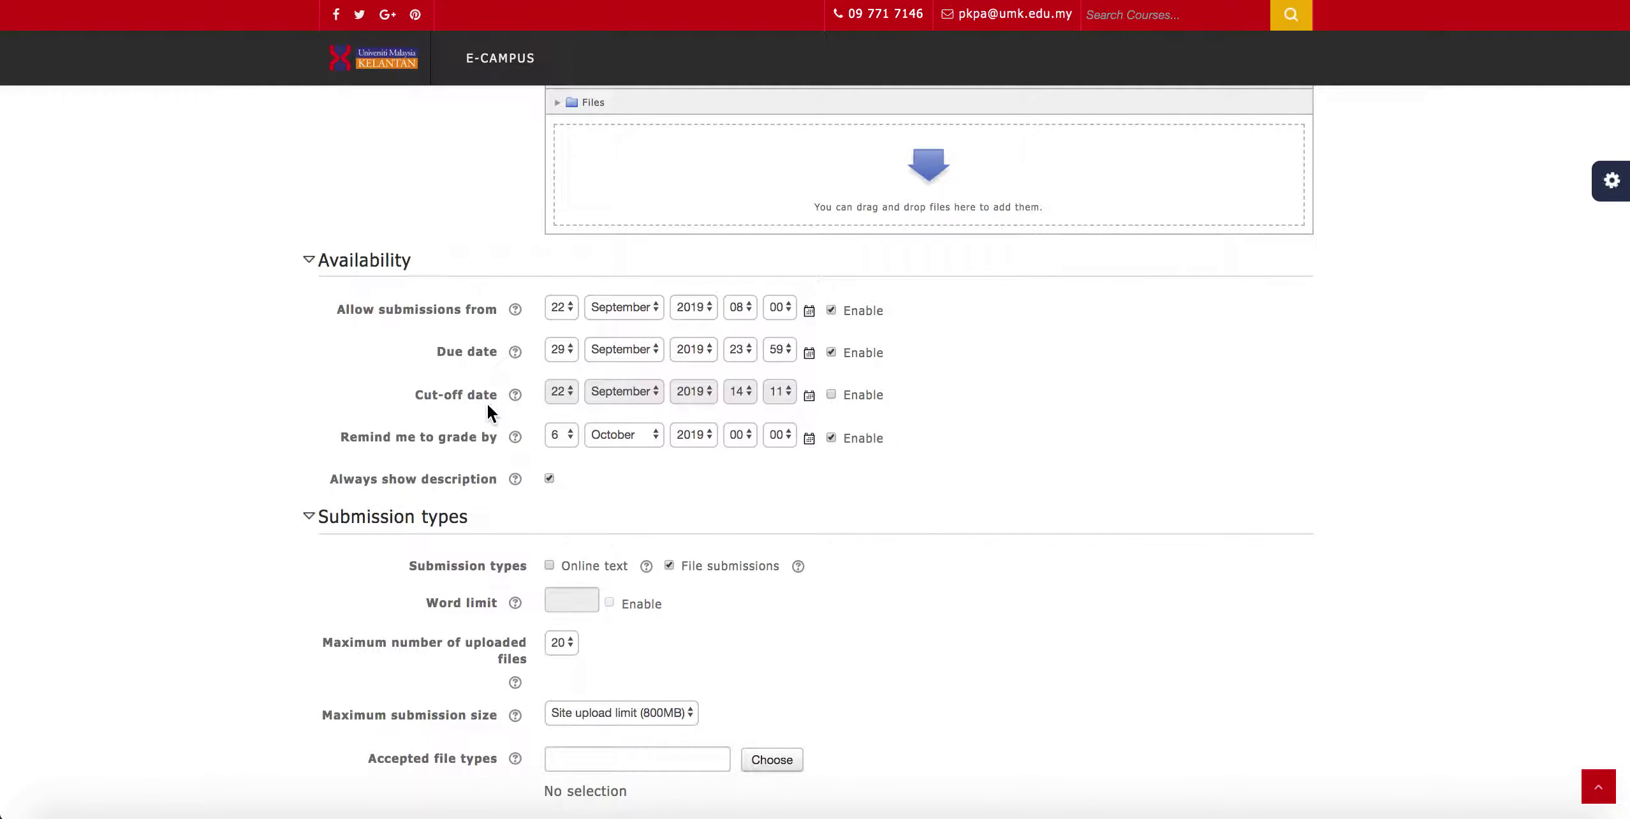
{"action": "left_click", "coordinate": [832, 396]}
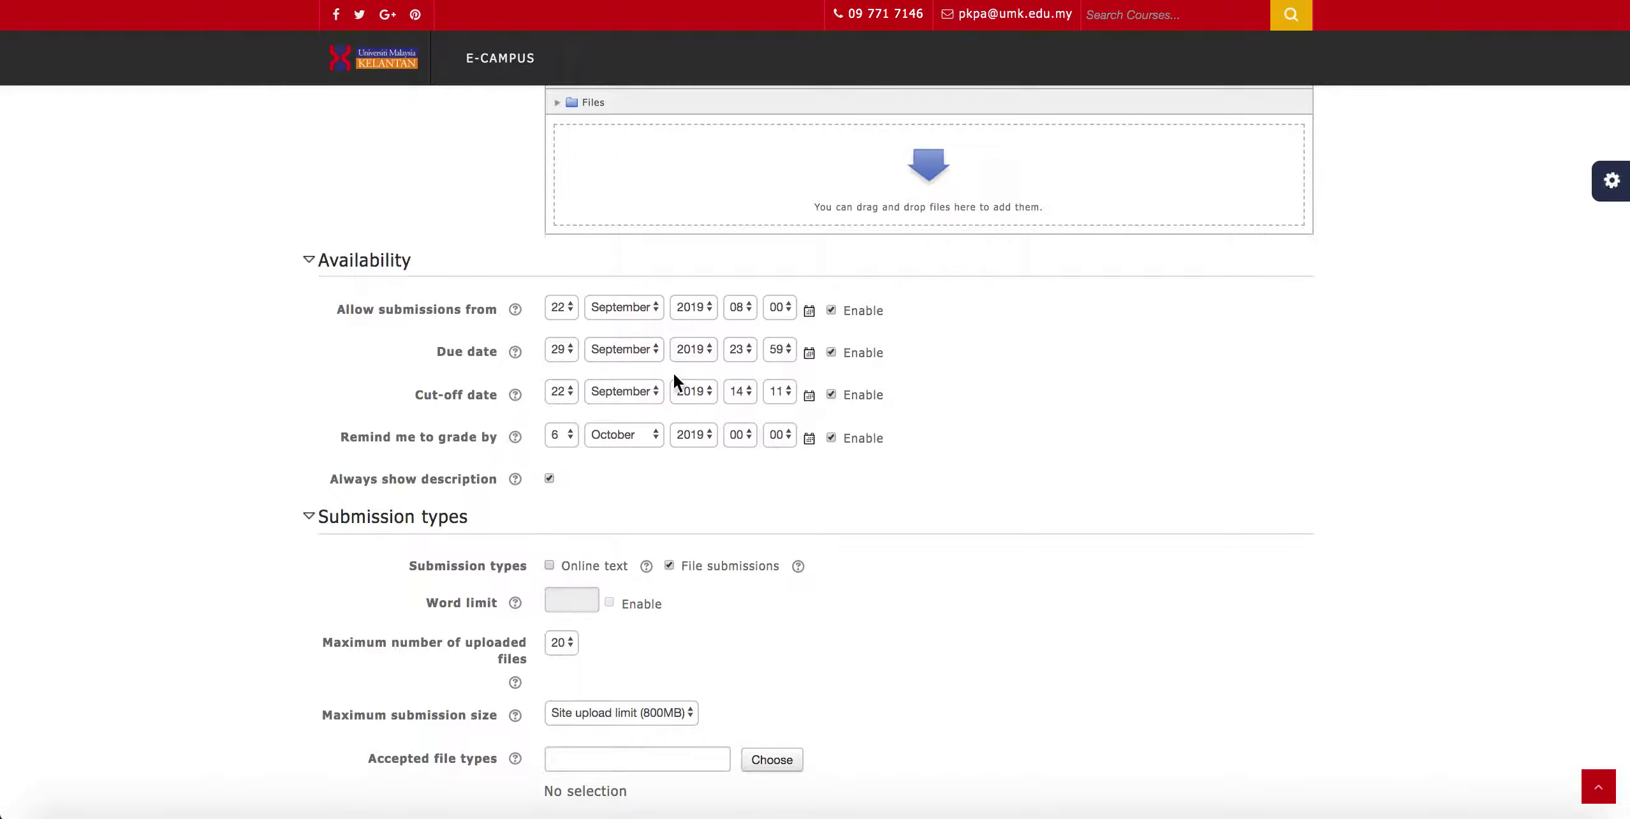
{"action": "left_click", "coordinate": [832, 395]}
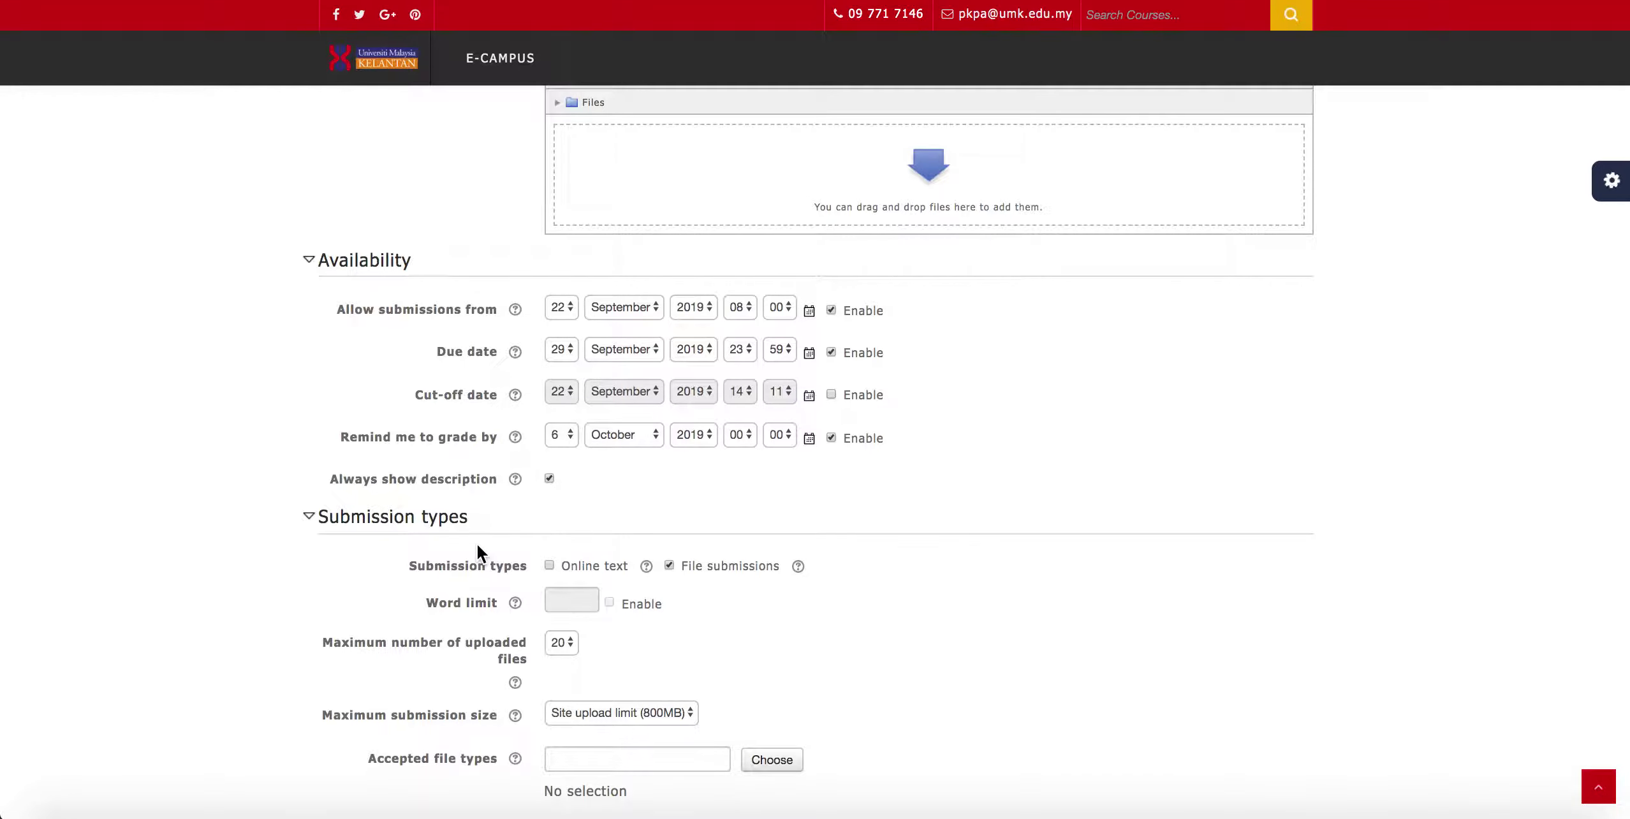
Leave Online text submissions turned off after briefly enabling them.
{"action": "scroll", "coordinate": [476, 543], "scroll_direction": "down", "scroll_amount": 2}
{"action": "scroll", "coordinate": [478, 546], "scroll_direction": "down", "scroll_amount": 7}
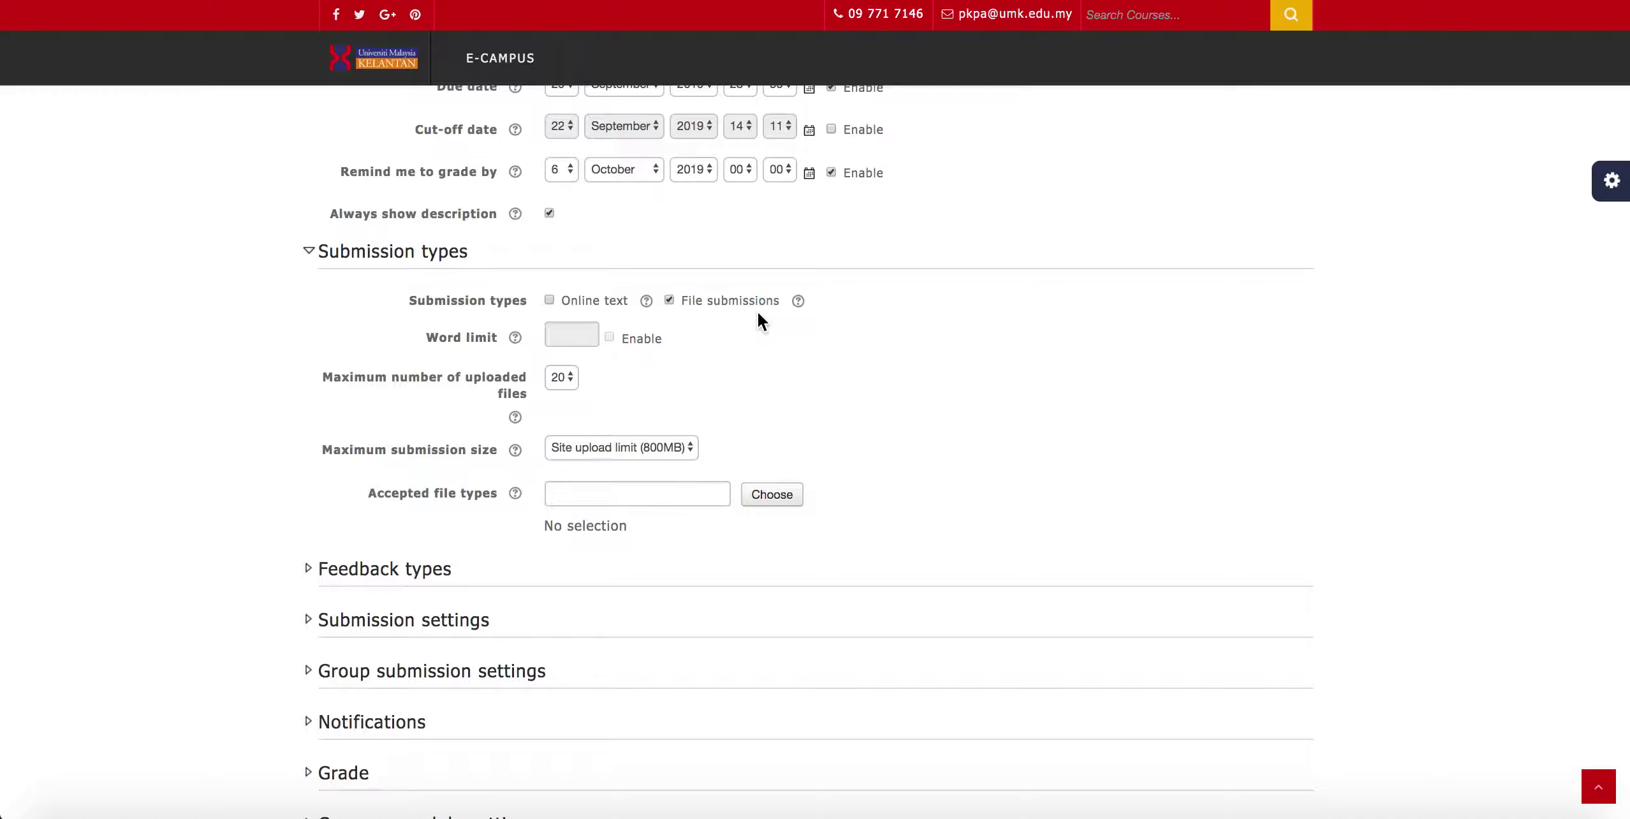
{"action": "left_click", "coordinate": [548, 304]}
{"action": "left_click", "coordinate": [550, 302]}
Allow 1 uploaded file with the site upload limit (800MB) as maximum size, and expand Feedback types.
{"action": "scroll", "coordinate": [449, 415], "scroll_direction": "down", "scroll_amount": 2}
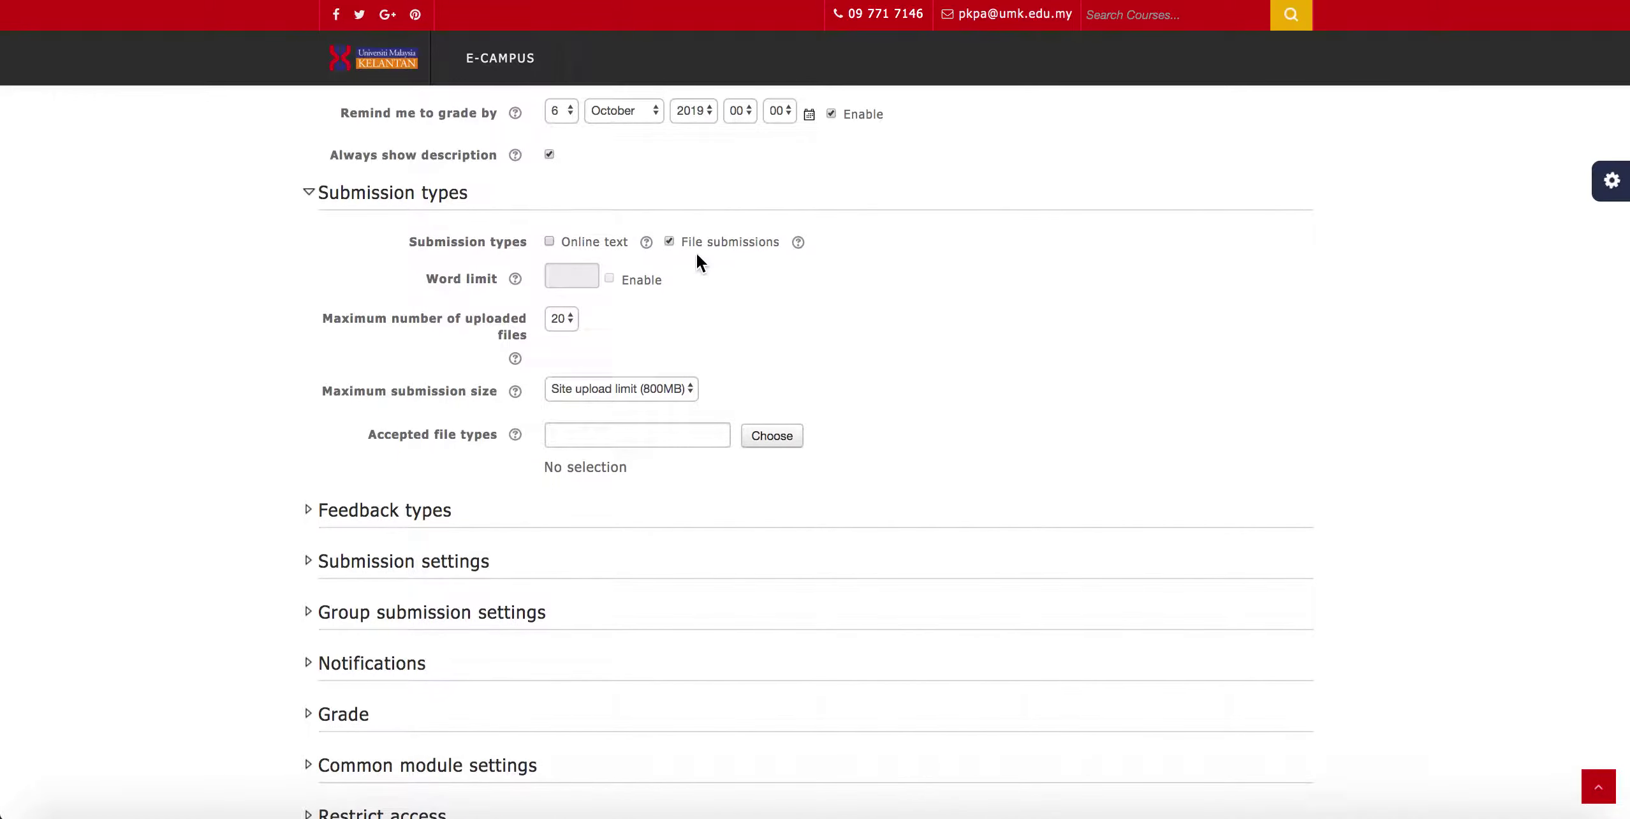
{"action": "left_click", "coordinate": [571, 328]}
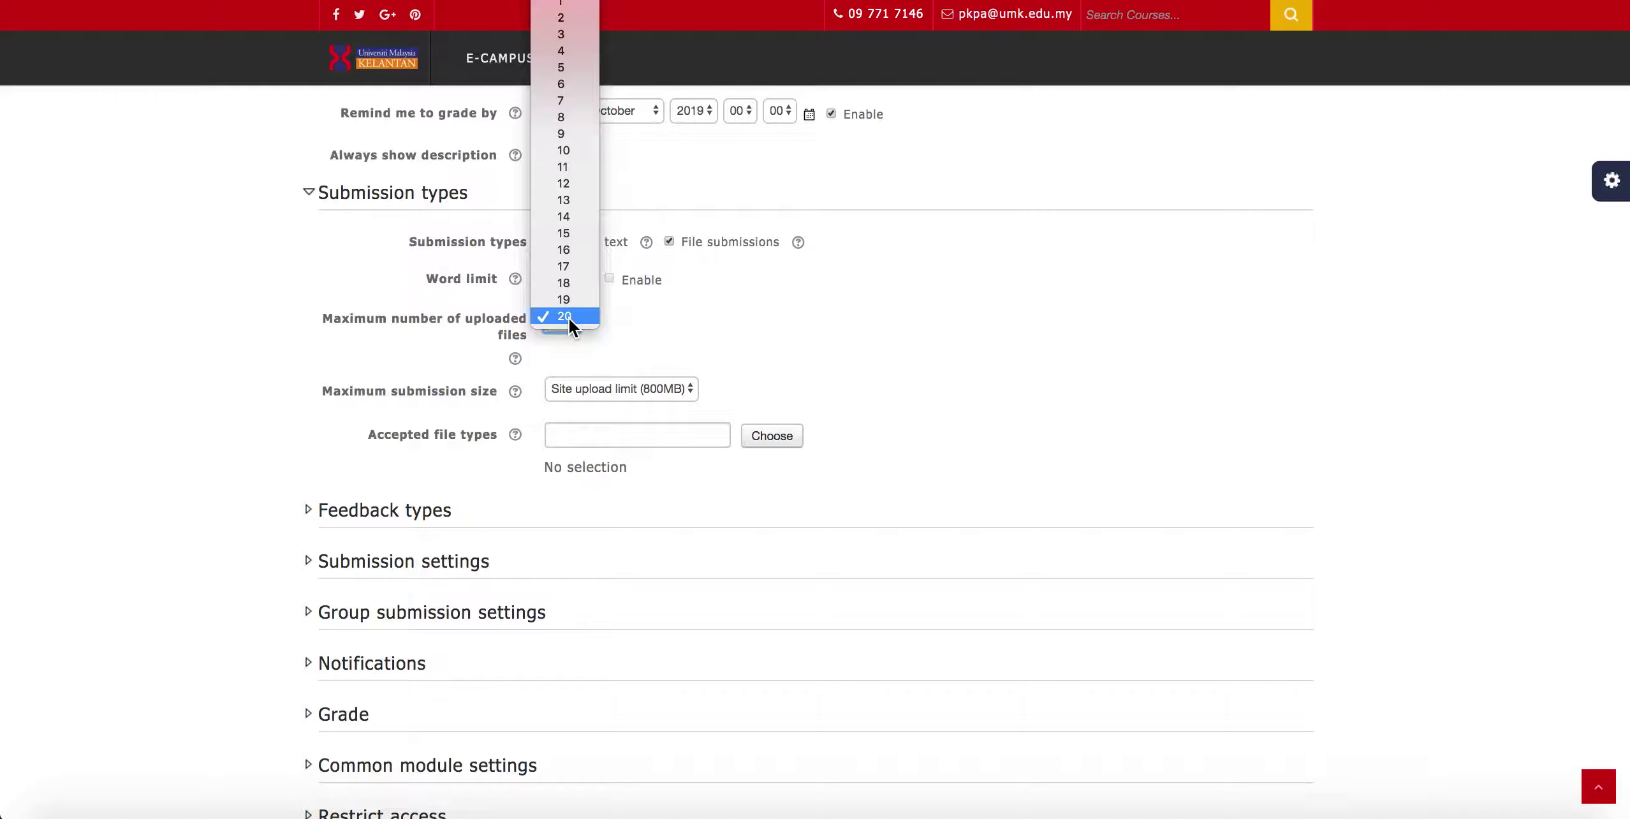
{"action": "left_click", "coordinate": [561, 4]}
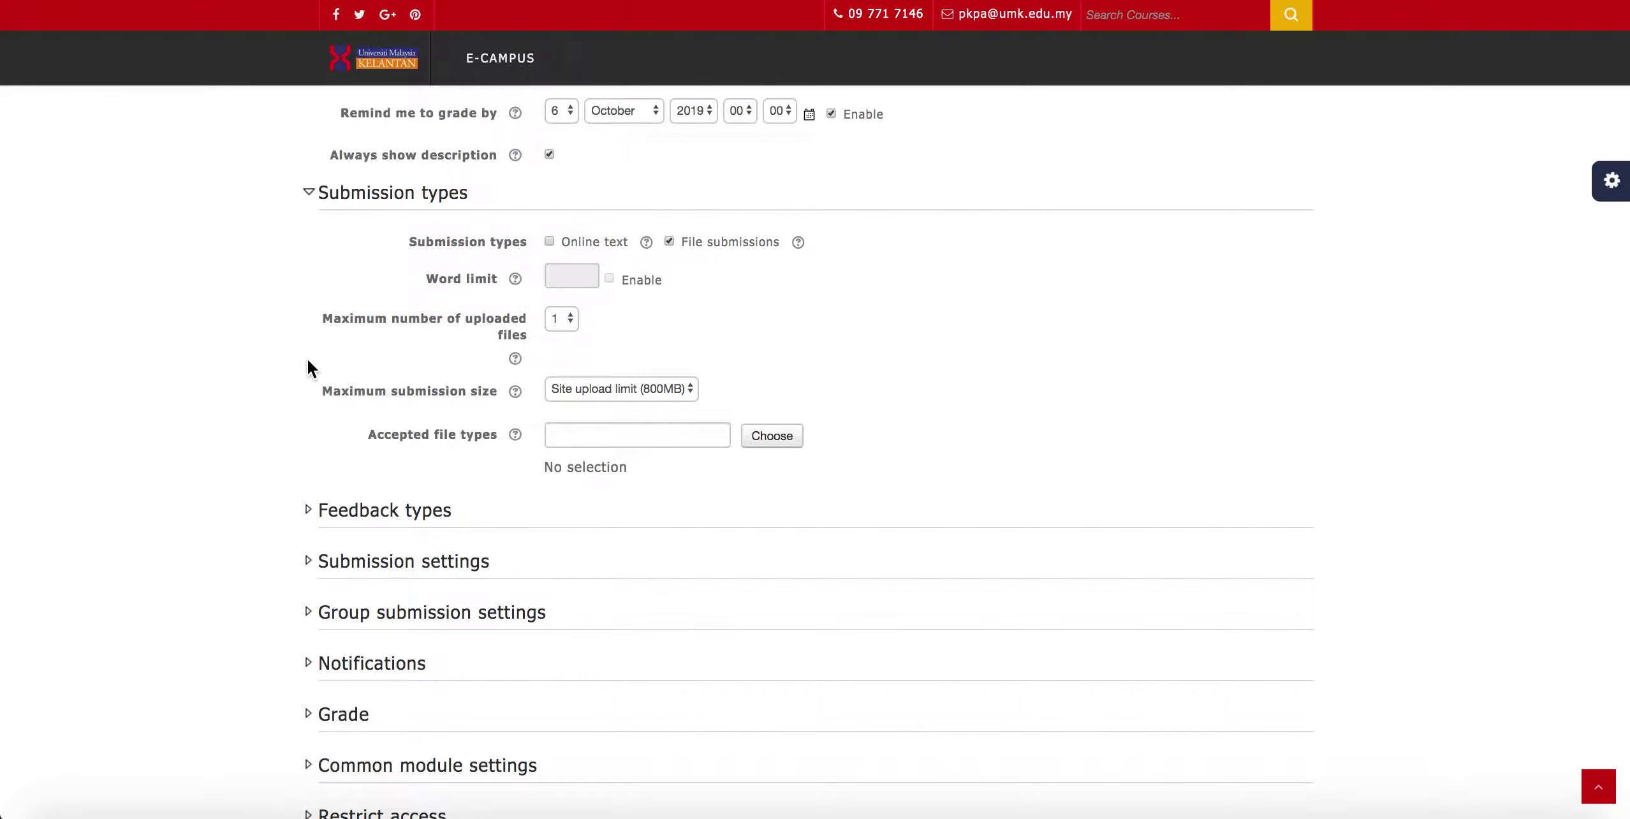
{"action": "left_click", "coordinate": [696, 391]}
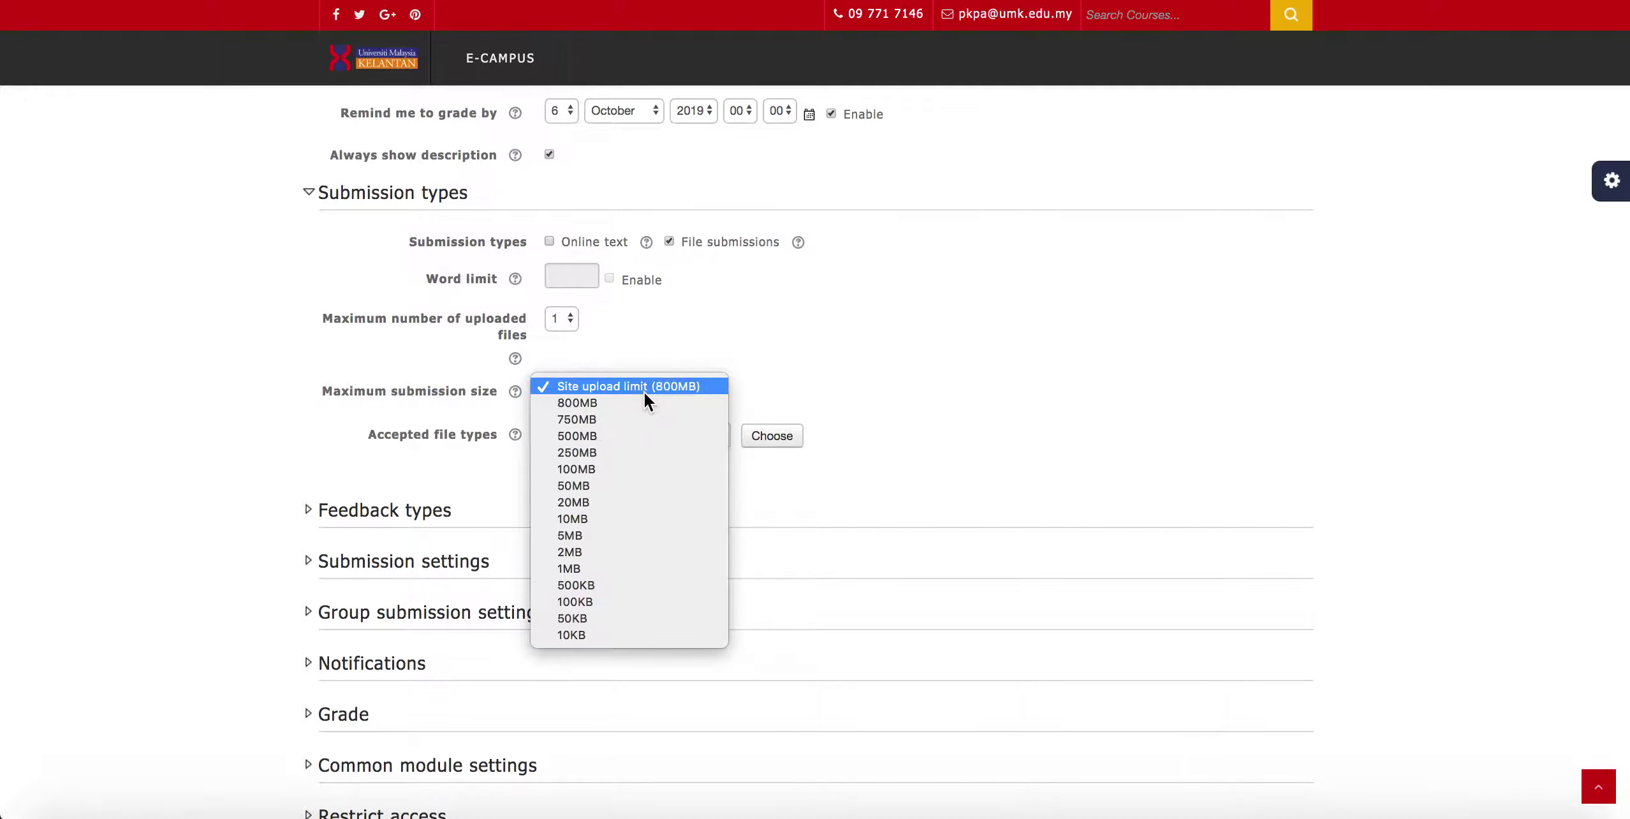
{"action": "left_click", "coordinate": [848, 388]}
{"action": "scroll", "coordinate": [585, 515], "scroll_direction": "down", "scroll_amount": 2}
{"action": "scroll", "coordinate": [585, 515], "scroll_direction": "down", "scroll_amount": 2}
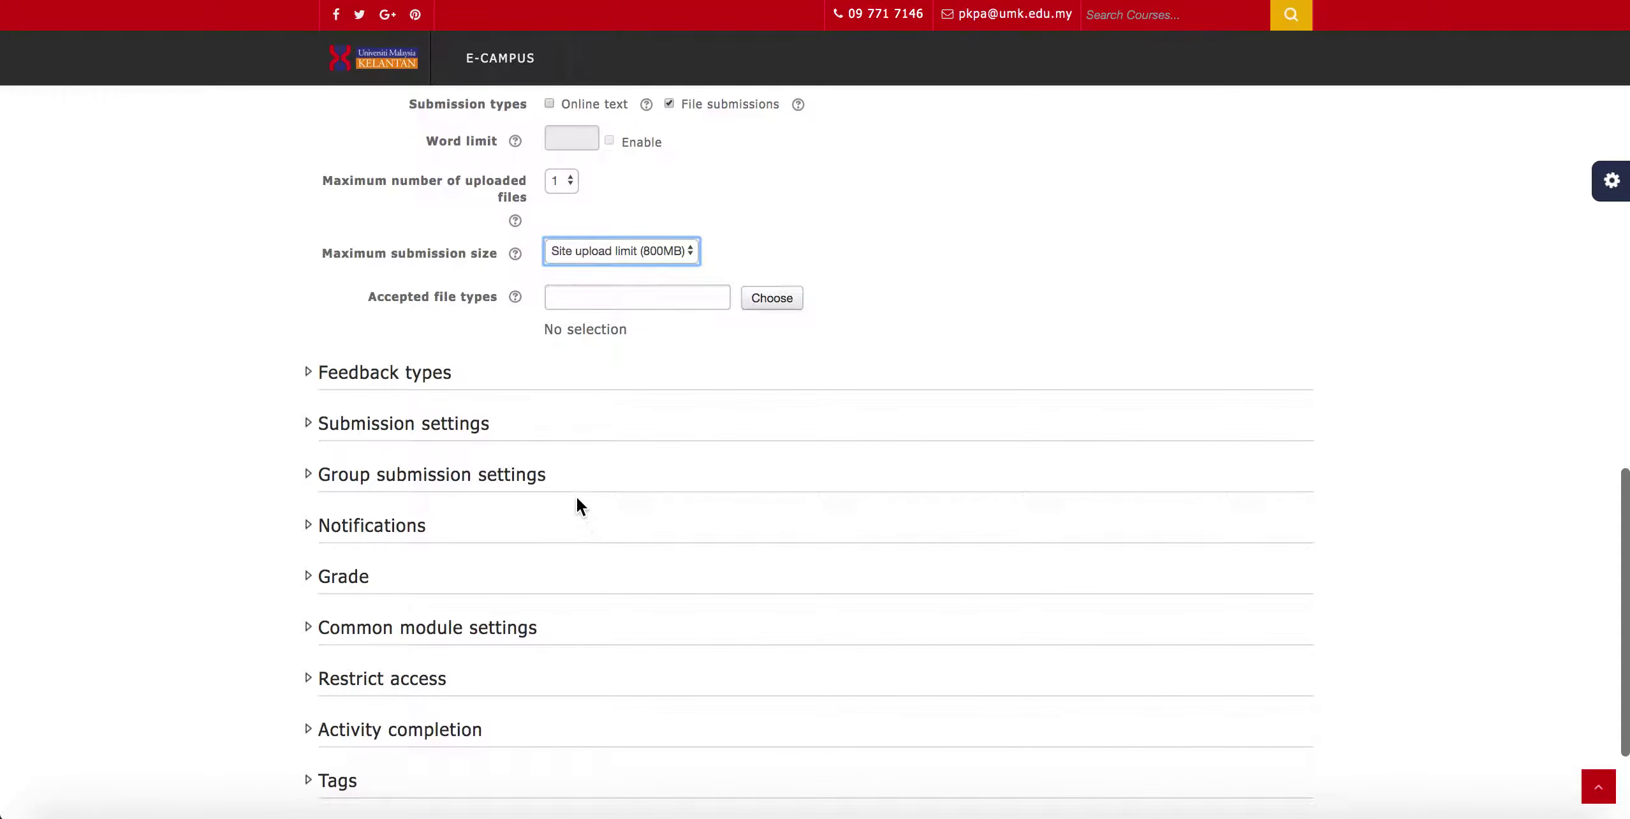
{"action": "left_click", "coordinate": [423, 378]}
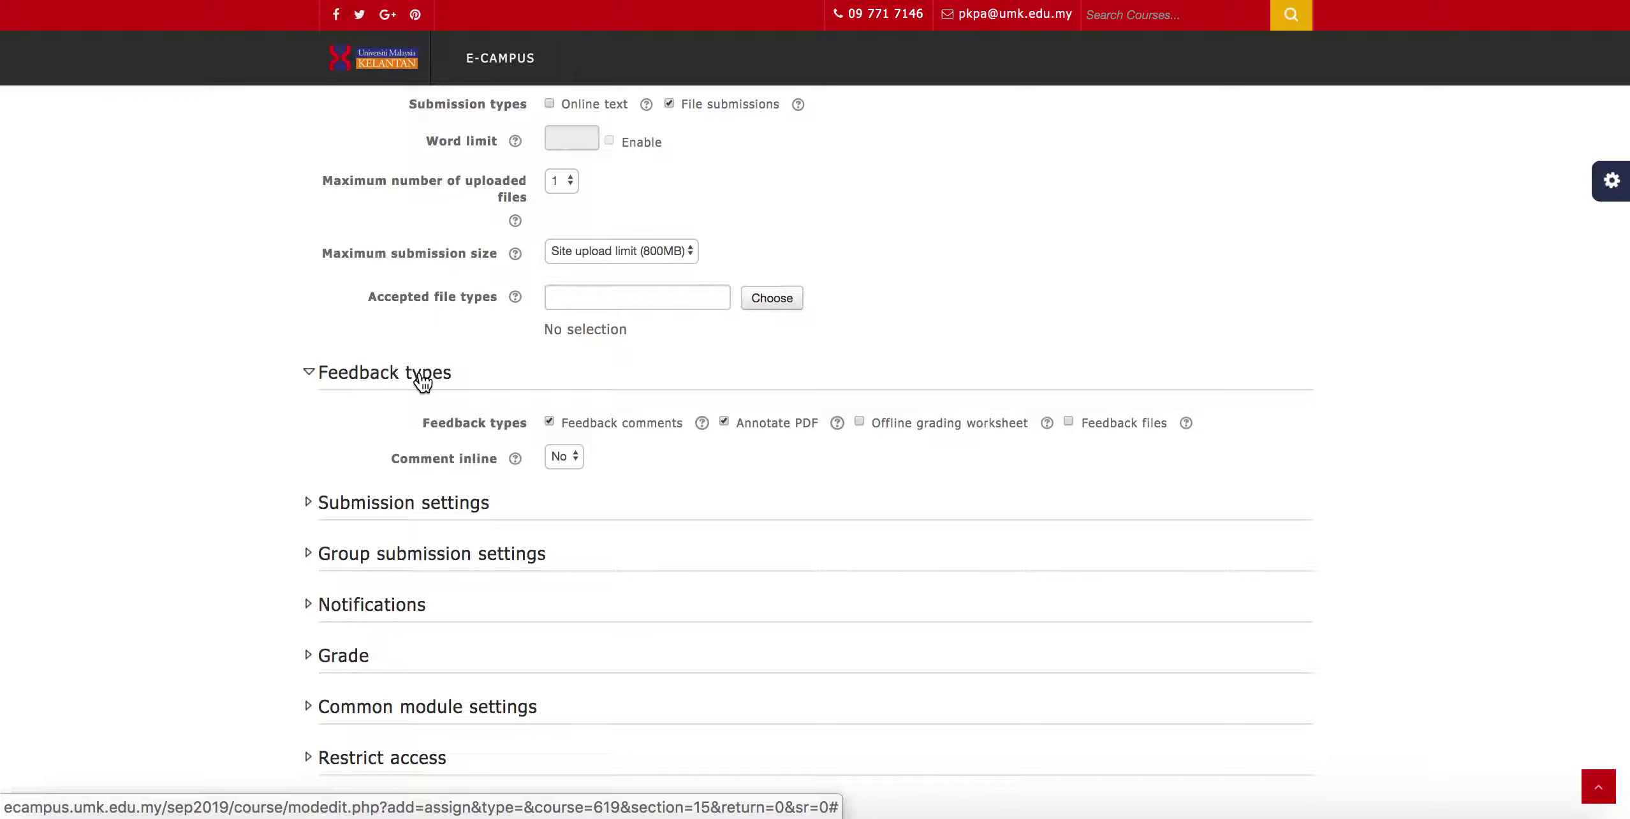
Turn on Feedback files alongside Feedback comments and Annotate PDF, with Comment inline left at No.
{"action": "scroll", "coordinate": [422, 381], "scroll_direction": "down", "scroll_amount": 2}
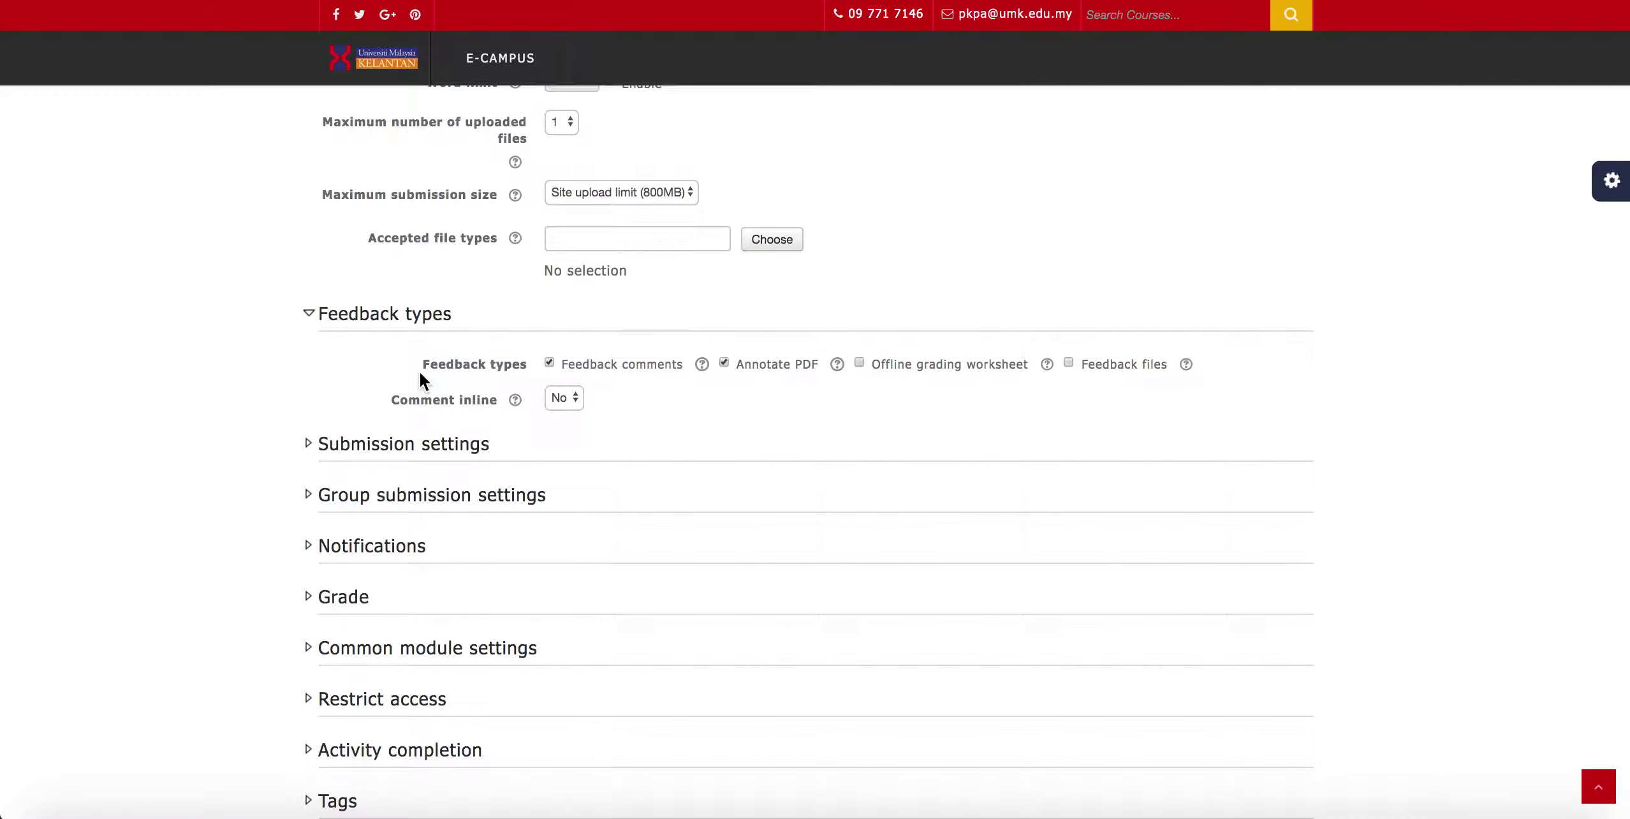
{"action": "scroll", "coordinate": [421, 377], "scroll_direction": "up", "scroll_amount": 6}
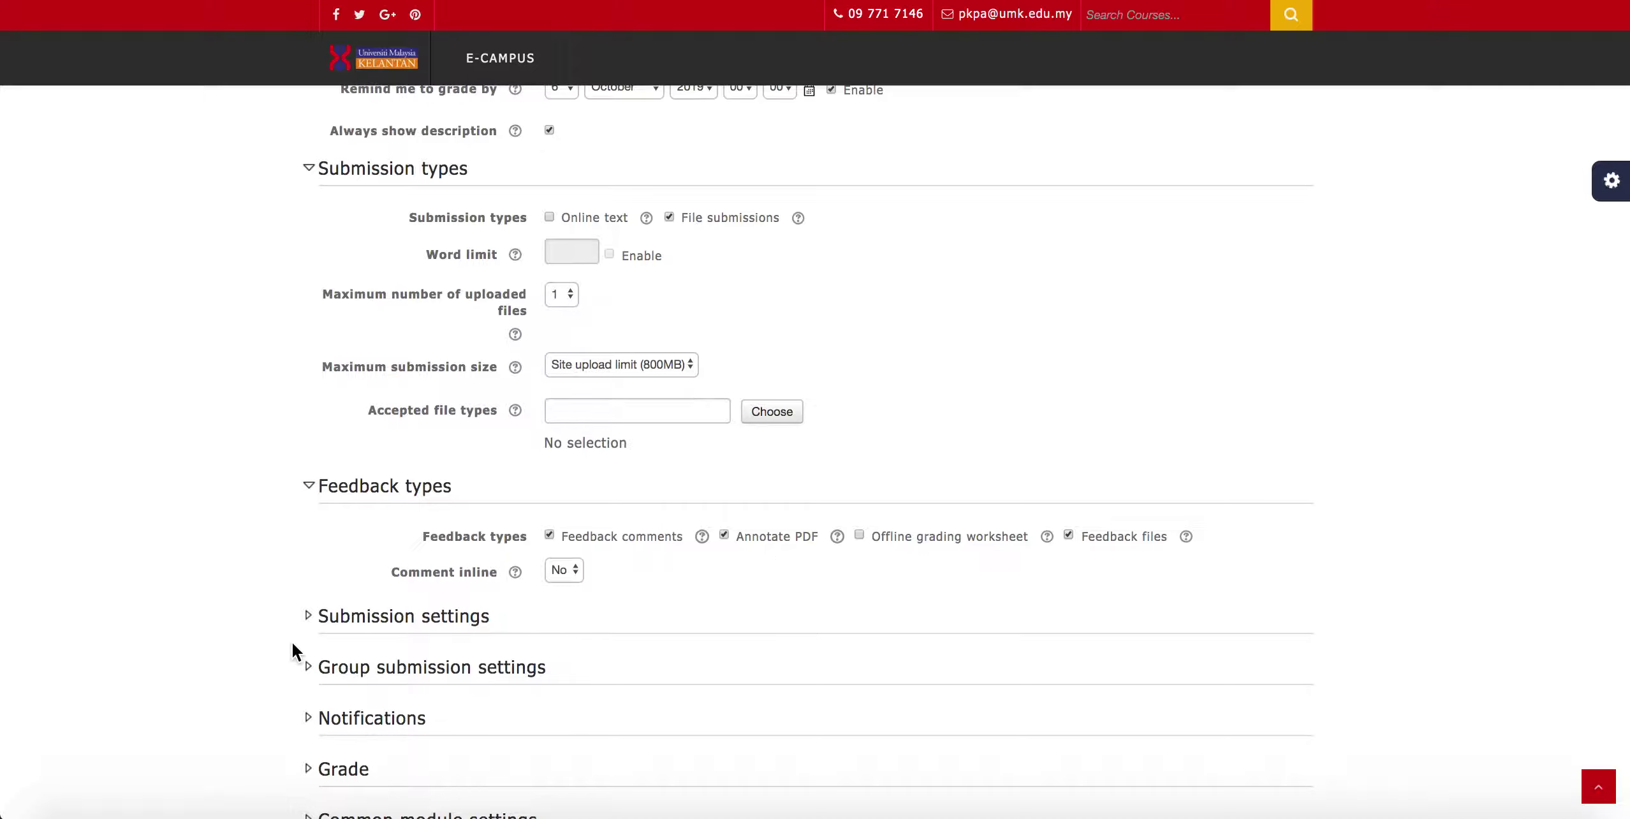
{"action": "scroll", "coordinate": [291, 640], "scroll_direction": "down", "scroll_amount": 5}
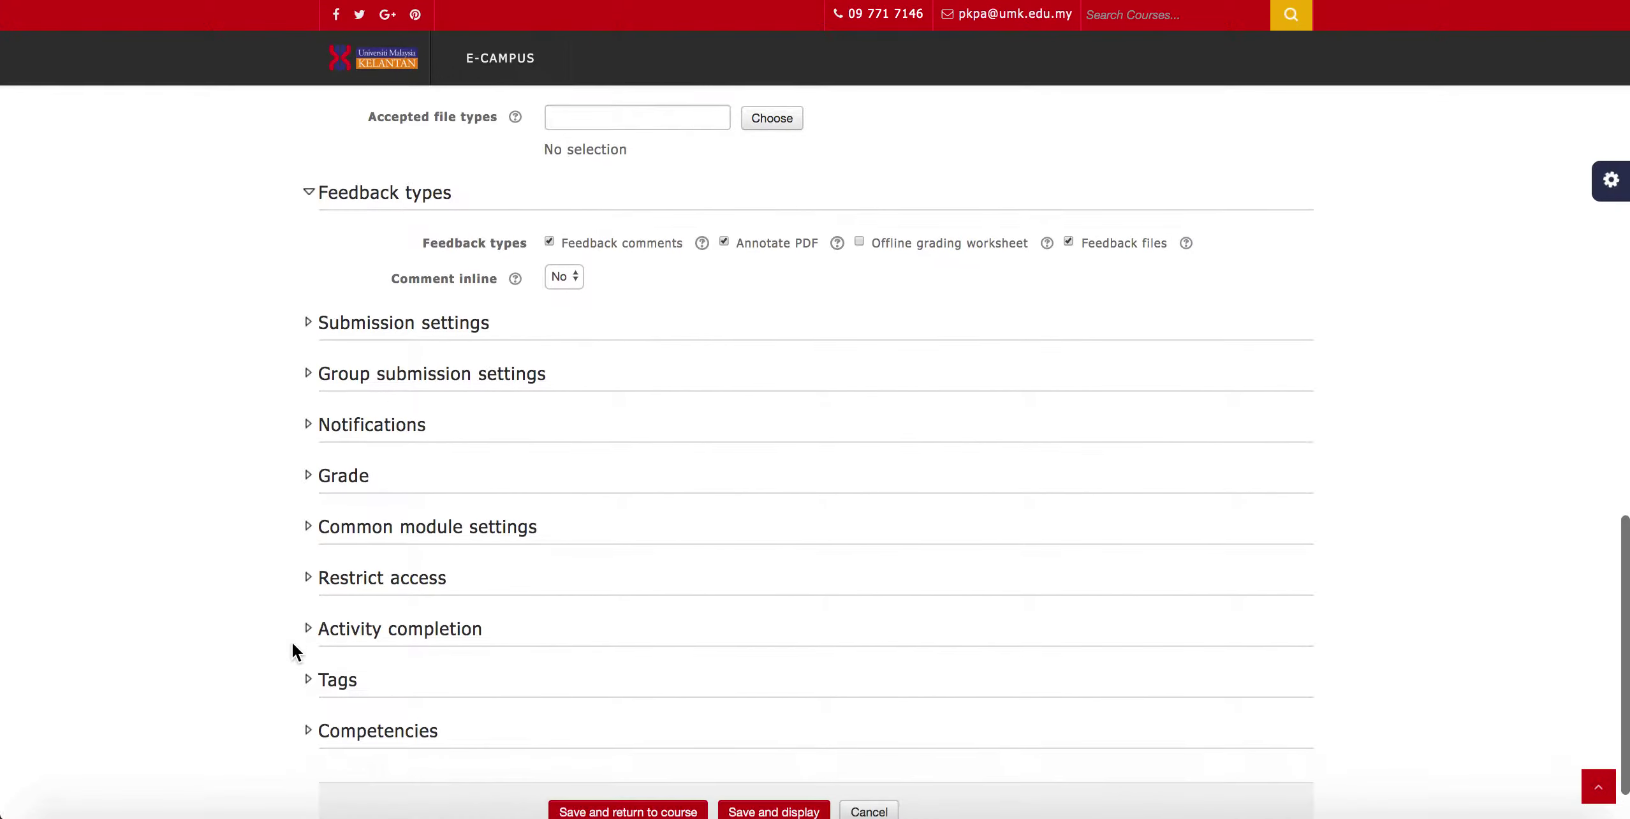
Expand Submission and Group submission settings, keeping no group submission, attempts never reopened, unlimited attempts.
{"action": "left_click", "coordinate": [401, 323]}
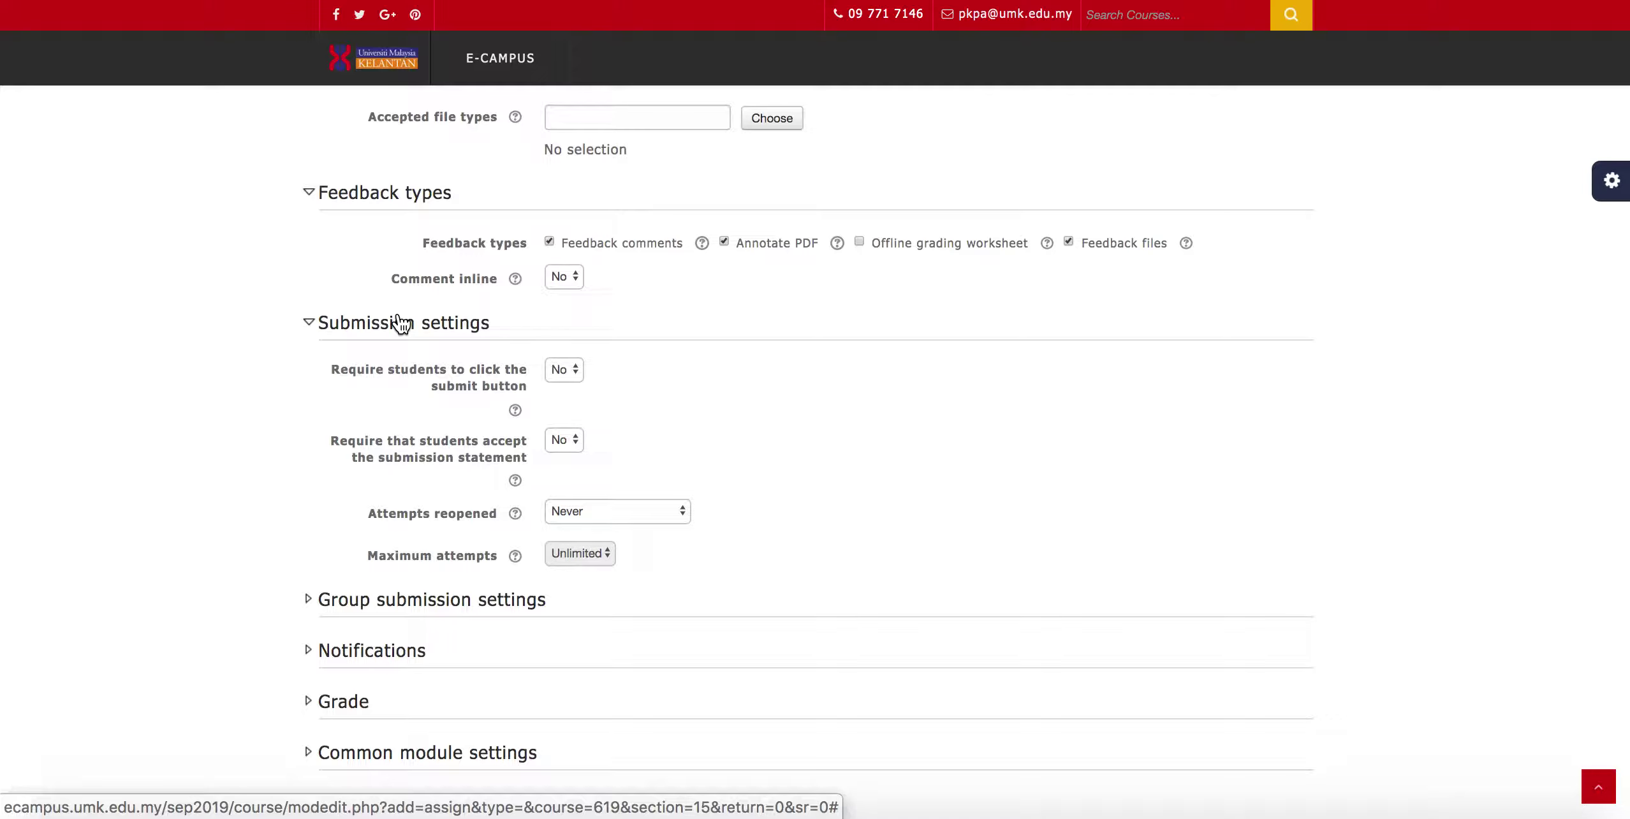
{"action": "scroll", "coordinate": [401, 323], "scroll_direction": "down", "scroll_amount": 4}
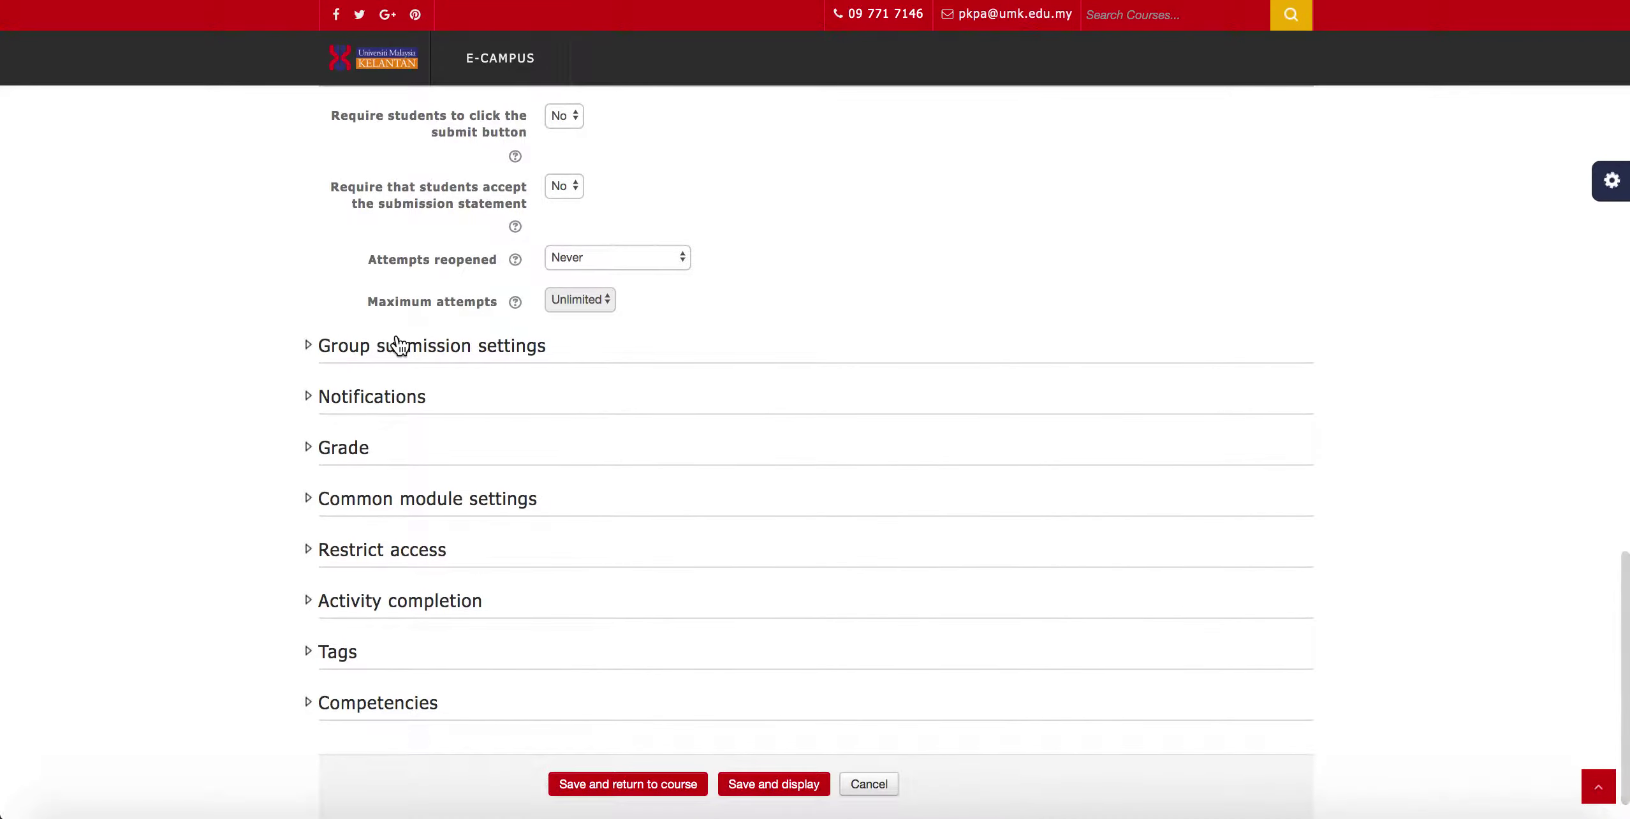
{"action": "left_click", "coordinate": [401, 348]}
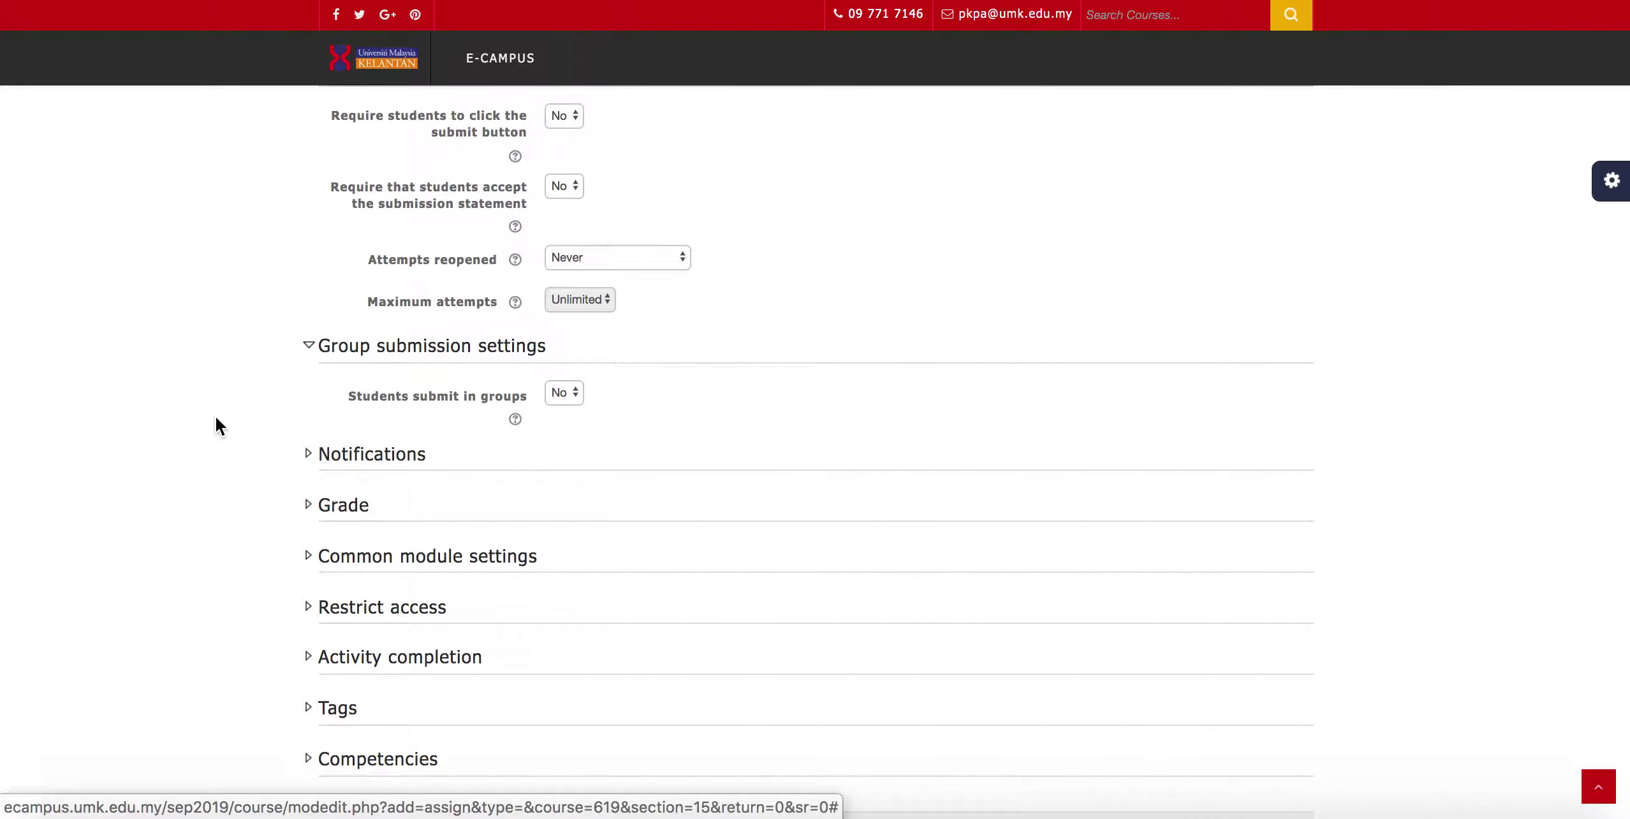
{"action": "scroll", "coordinate": [217, 421], "scroll_direction": "down", "scroll_amount": 2}
{"action": "scroll", "coordinate": [215, 415], "scroll_direction": "down", "scroll_amount": 1}
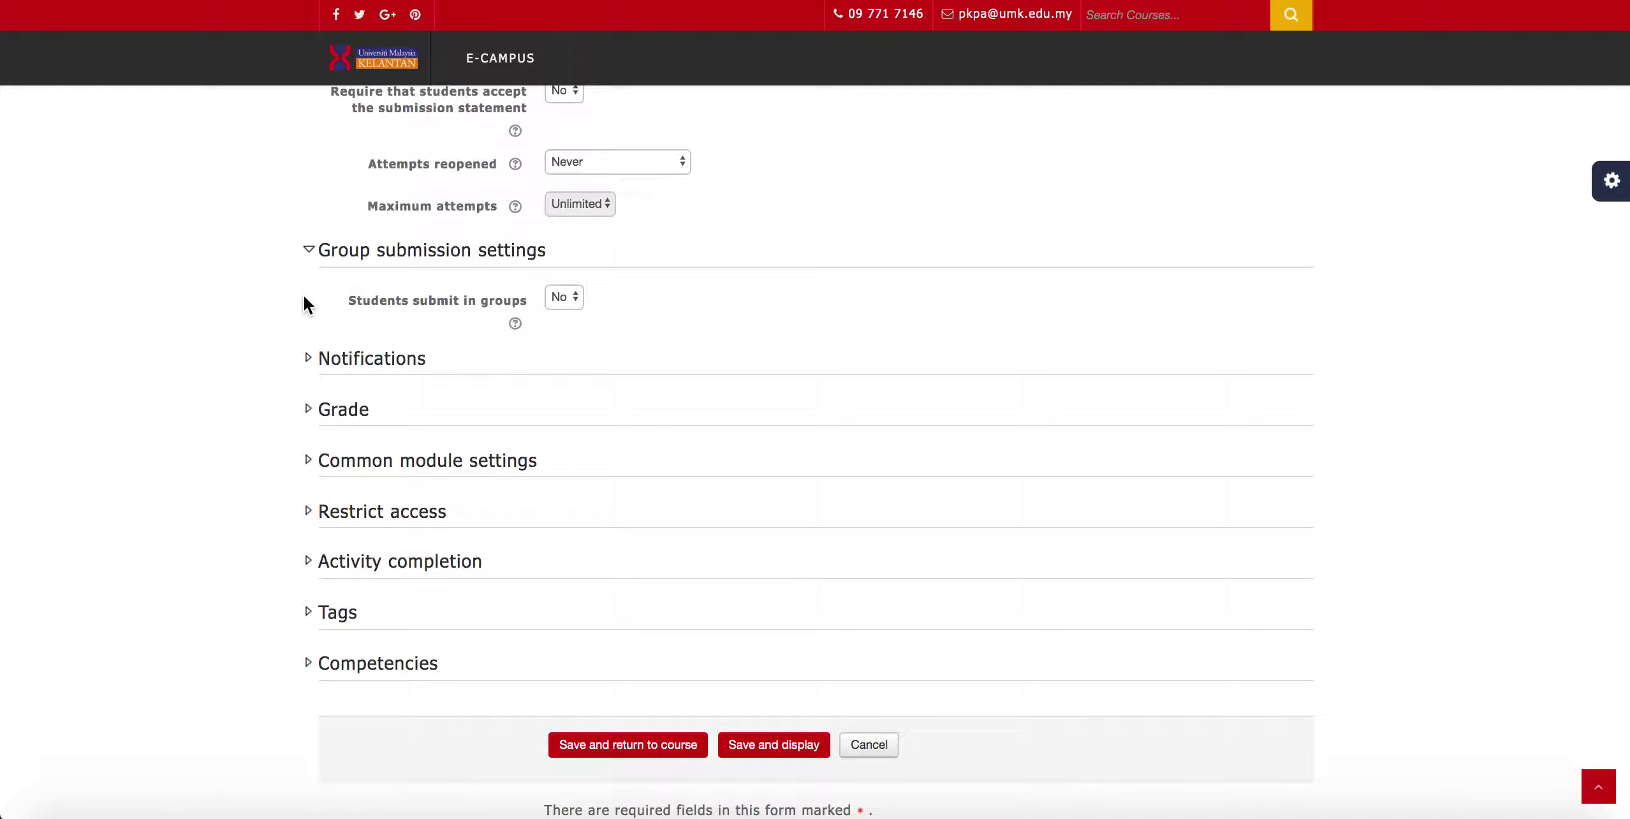
Expand the Notifications and Grade sections to review their settings.
{"action": "left_click", "coordinate": [338, 362]}
{"action": "scroll", "coordinate": [339, 366], "scroll_direction": "down", "scroll_amount": 1}
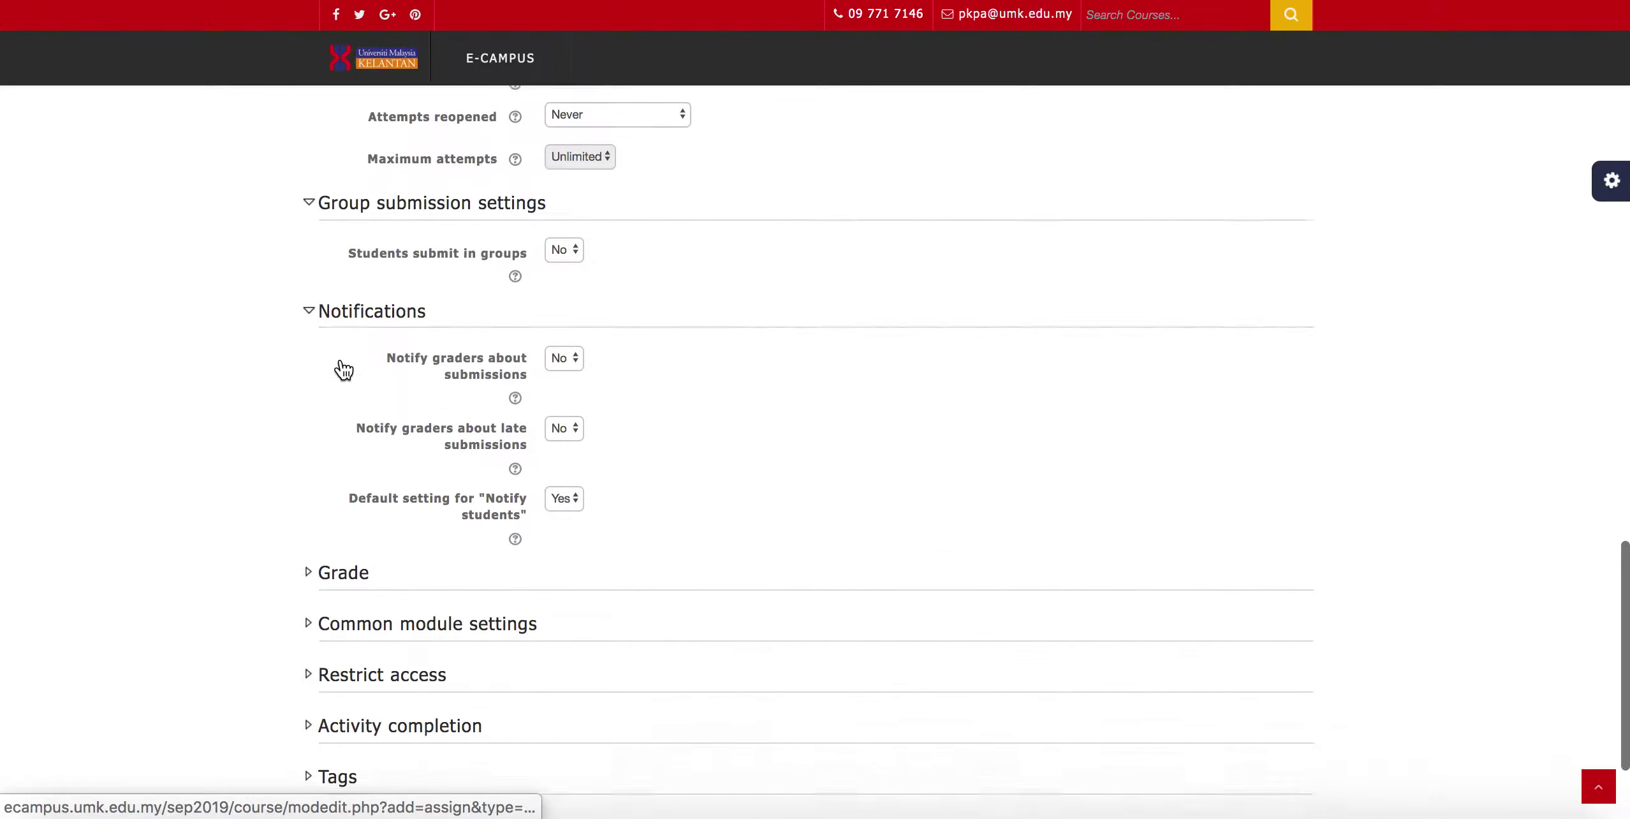
{"action": "scroll", "coordinate": [343, 368], "scroll_direction": "down", "scroll_amount": 3}
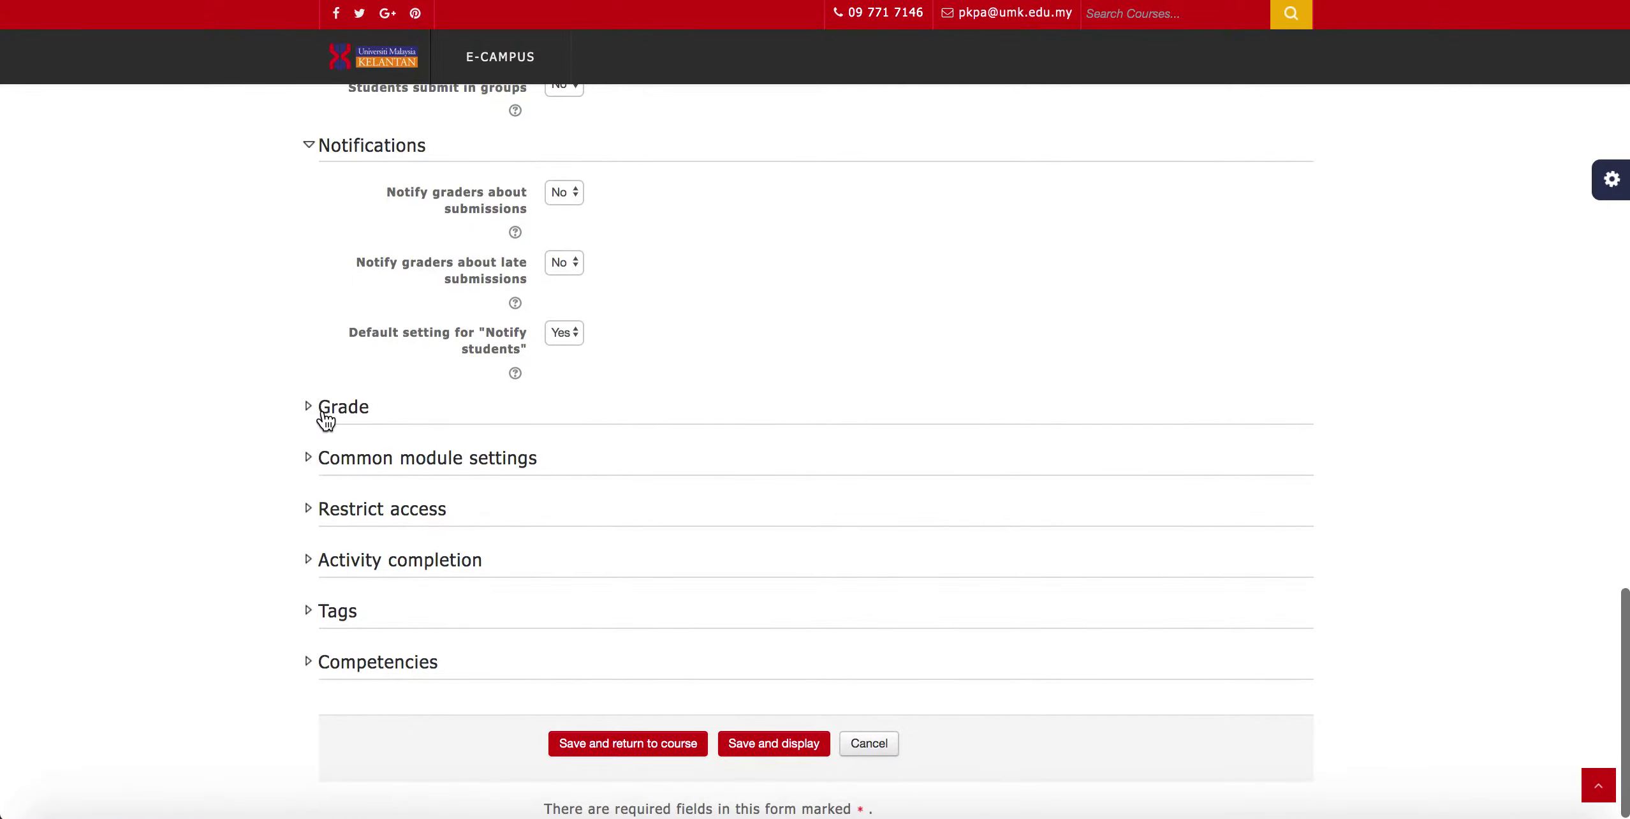
{"action": "left_click", "coordinate": [325, 414]}
{"action": "scroll", "coordinate": [333, 418], "scroll_direction": "down", "scroll_amount": 1}
{"action": "scroll", "coordinate": [336, 419], "scroll_direction": "down", "scroll_amount": 2}
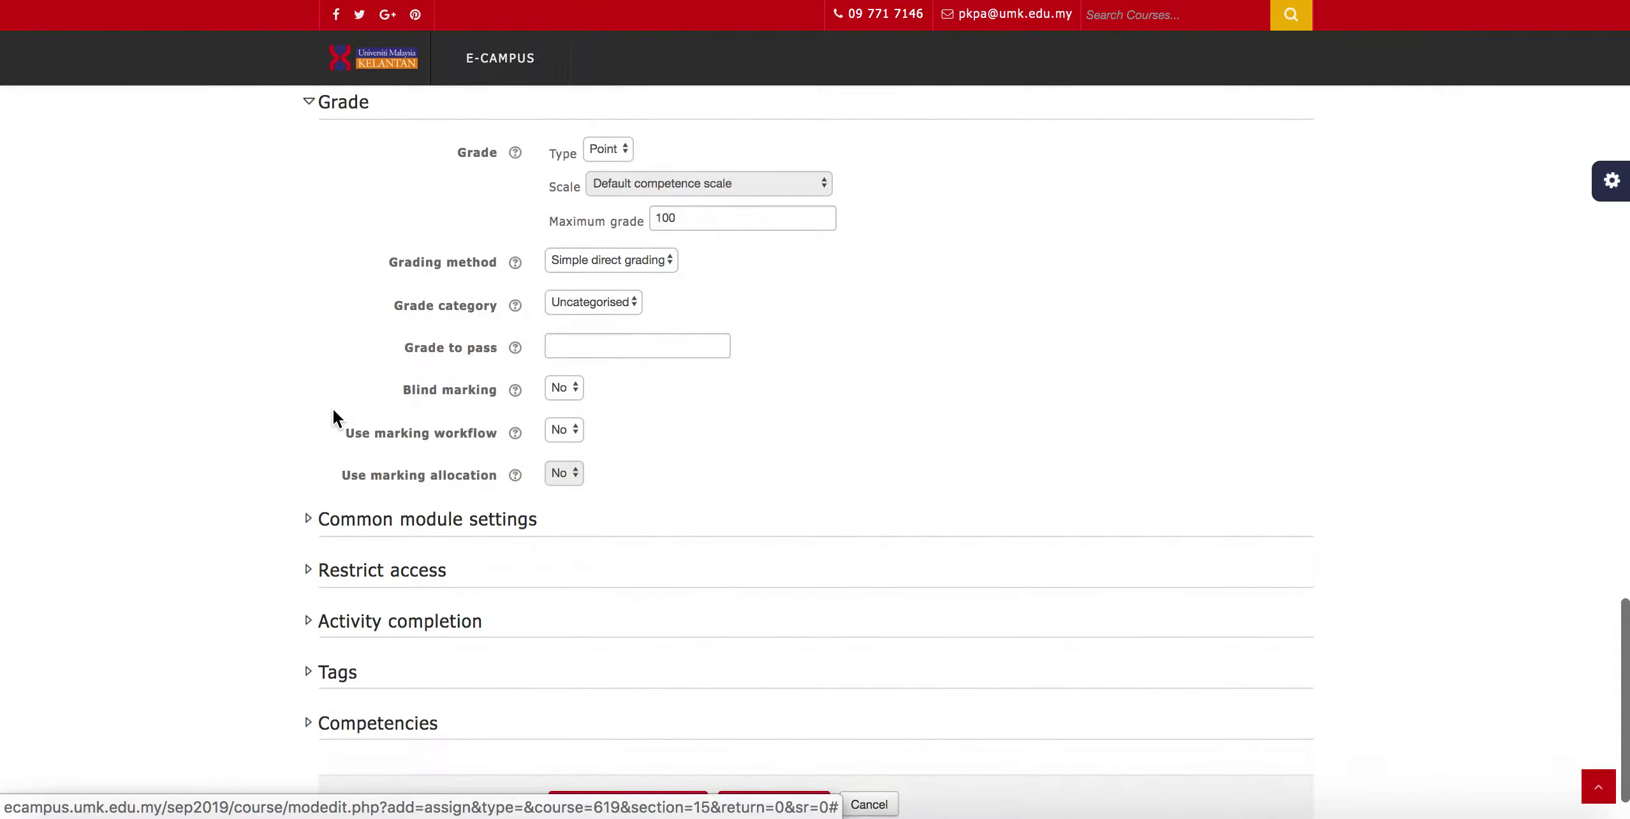
{"action": "scroll", "coordinate": [333, 409], "scroll_direction": "down", "scroll_amount": 1}
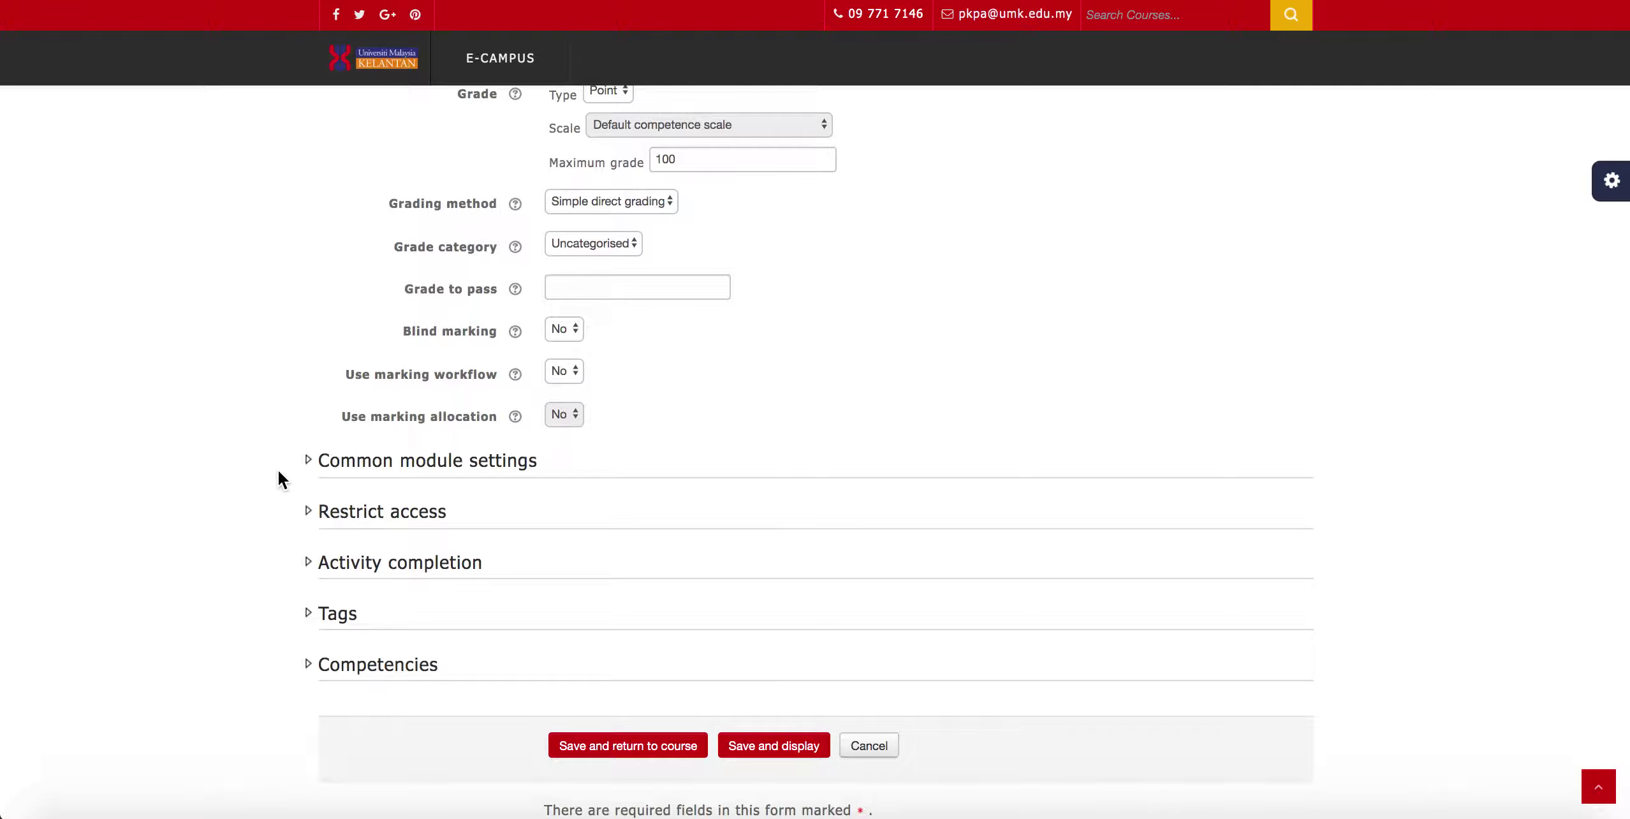
Expand Common module settings, Restrict access and Activity completion, keeping Show on course page and manual completion.
{"action": "left_click", "coordinate": [331, 471]}
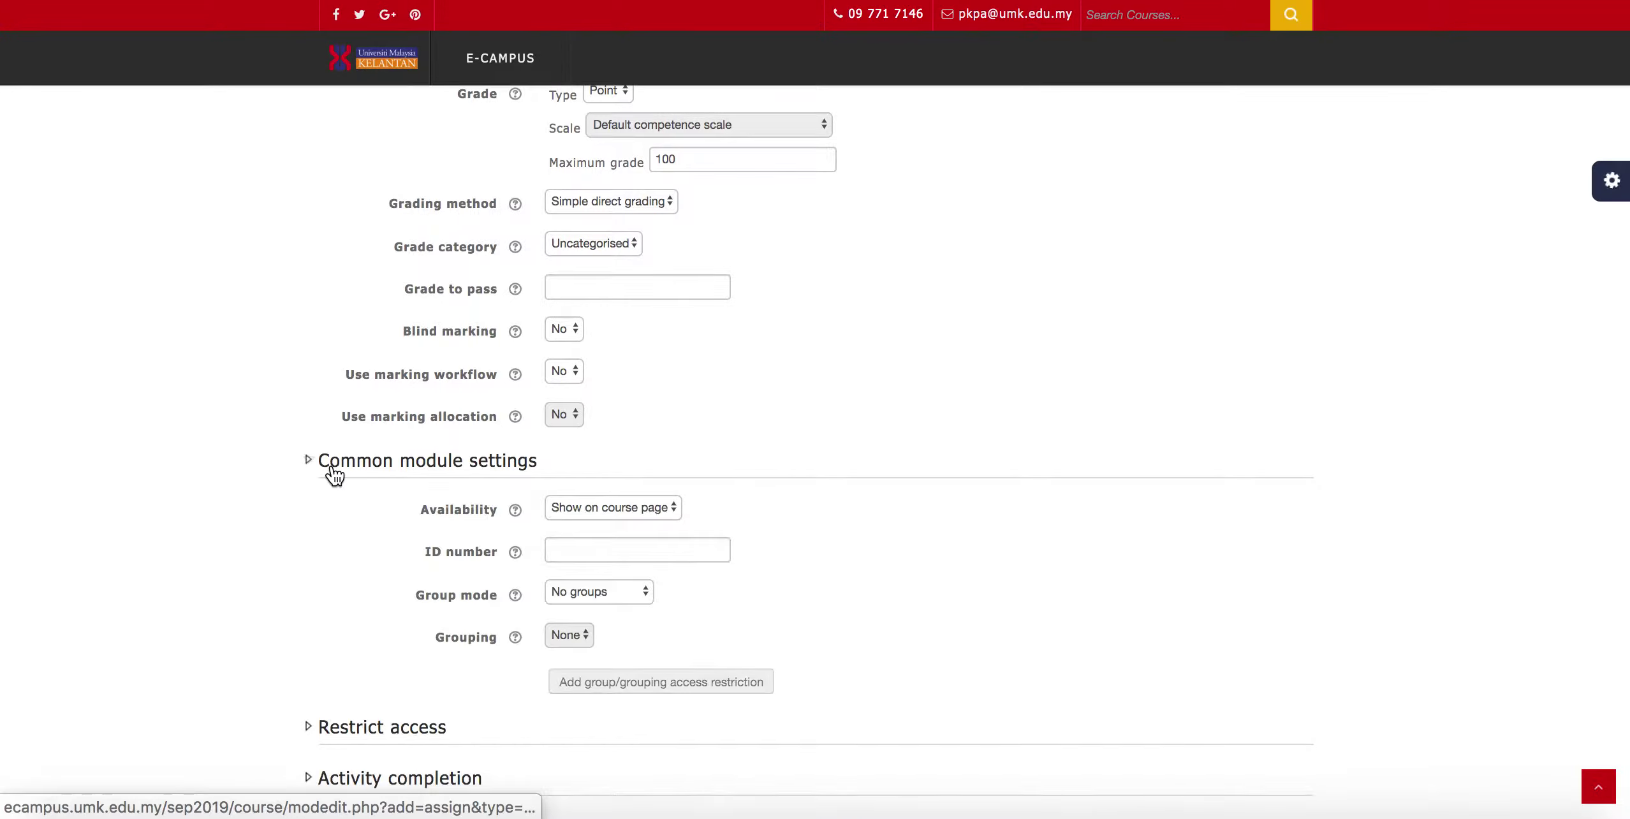
{"action": "scroll", "coordinate": [334, 475], "scroll_direction": "down", "scroll_amount": 2}
{"action": "scroll", "coordinate": [334, 475], "scroll_direction": "down", "scroll_amount": 3}
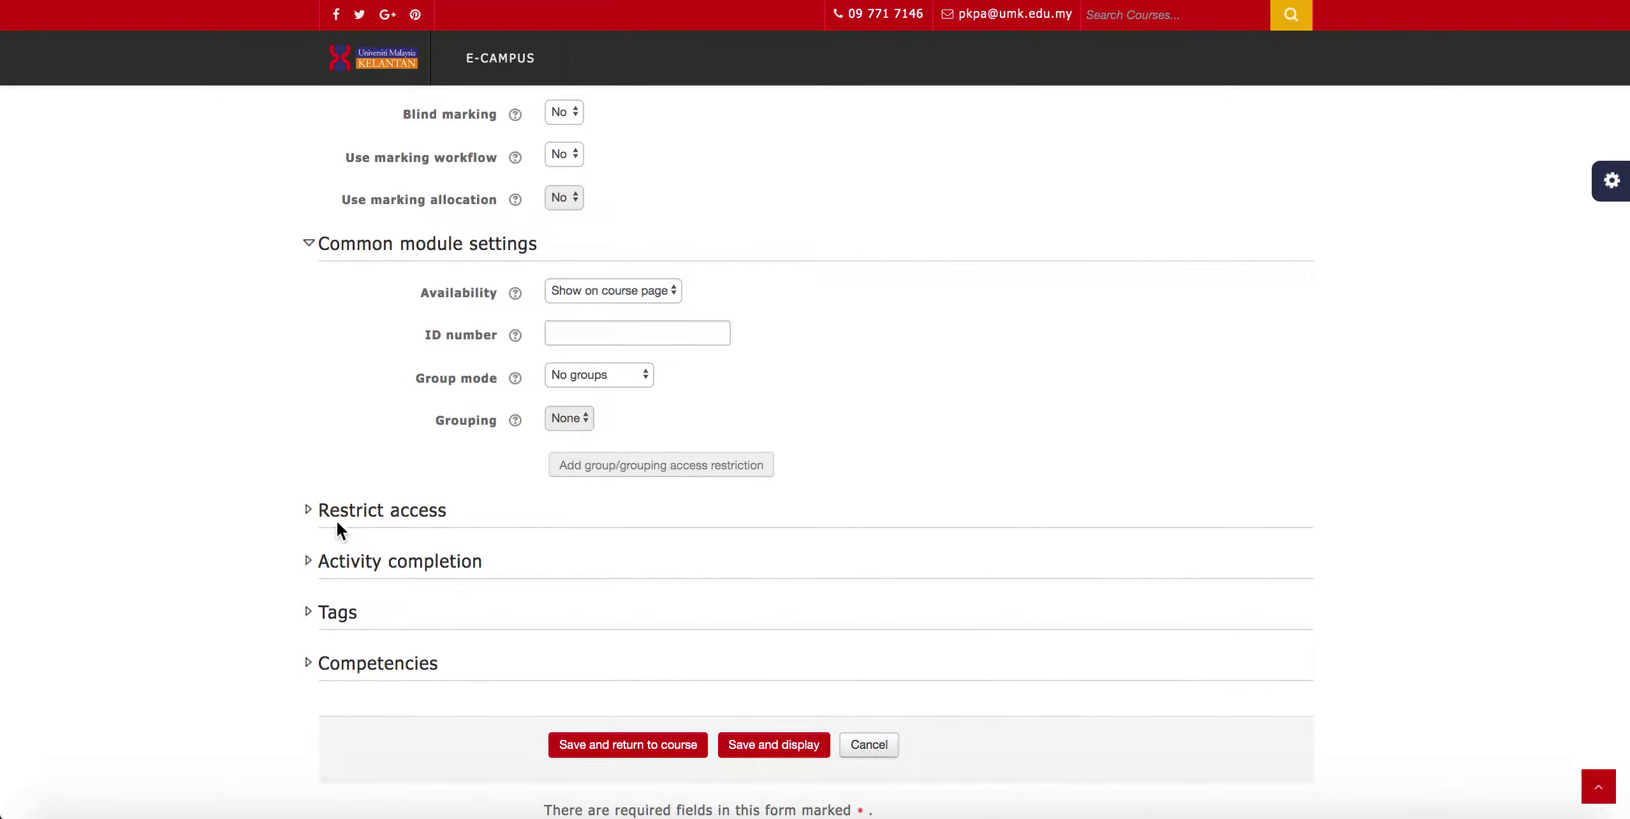
{"action": "left_click", "coordinate": [342, 523]}
{"action": "scroll", "coordinate": [339, 521], "scroll_direction": "down", "scroll_amount": 2}
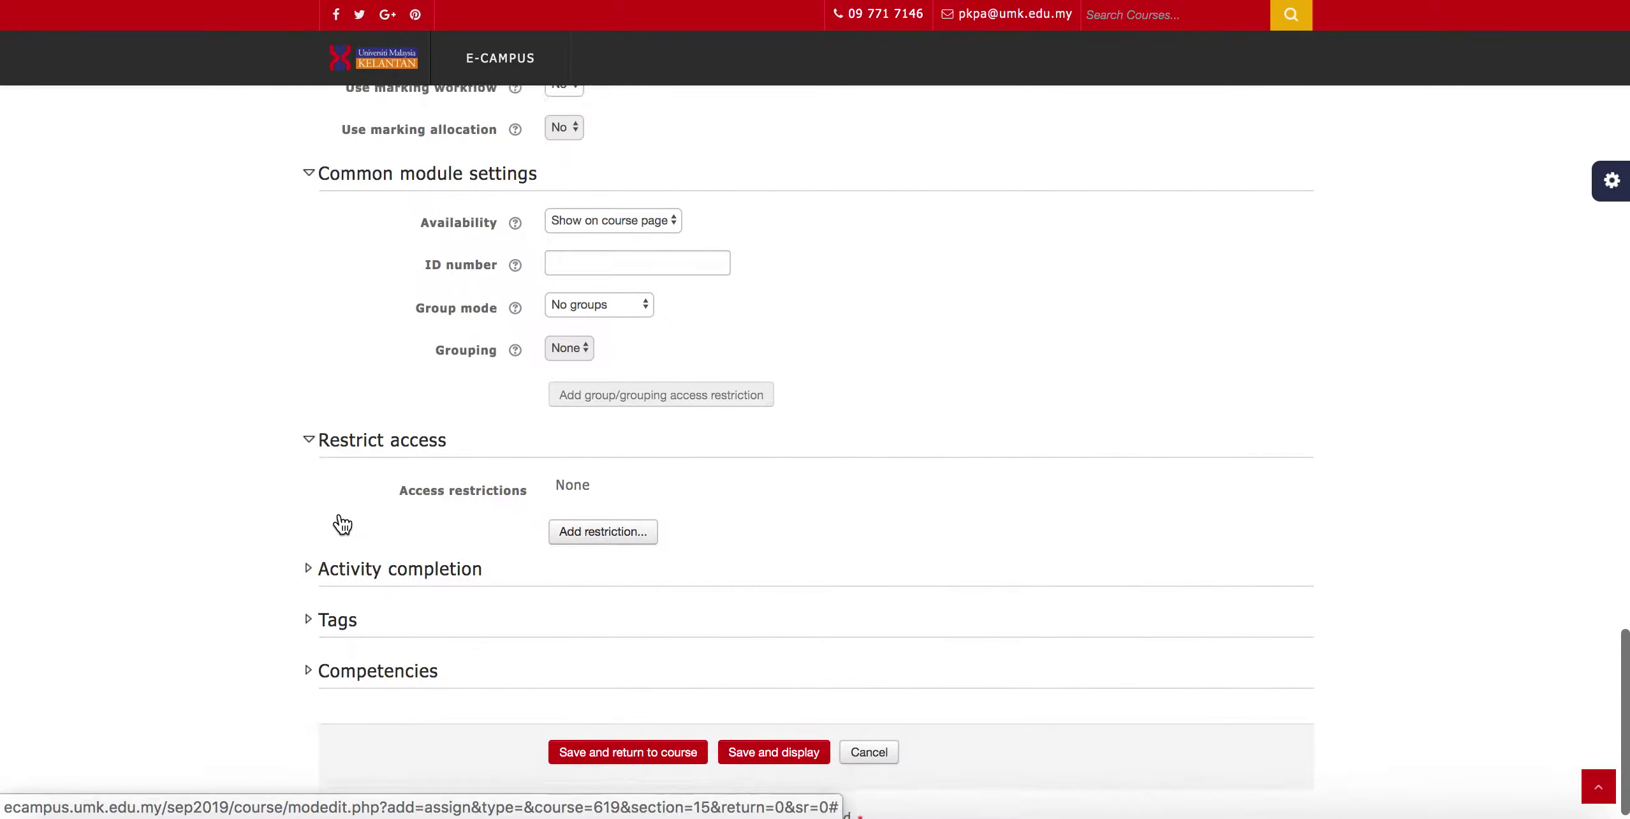
{"action": "left_click", "coordinate": [354, 563]}
{"action": "scroll", "coordinate": [352, 566], "scroll_direction": "down", "scroll_amount": 3}
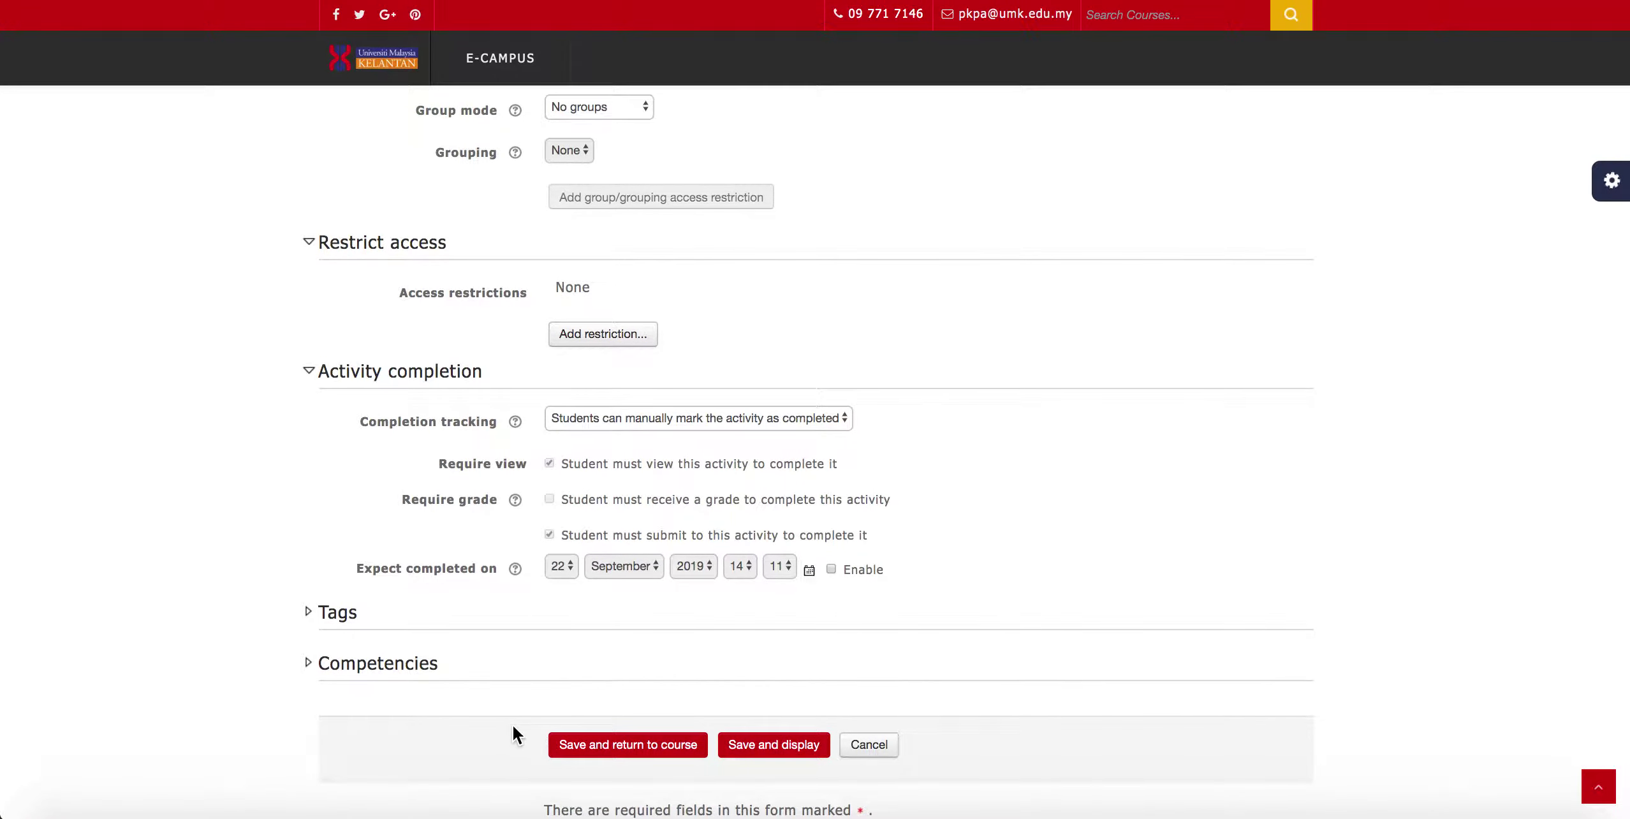
Save and return to the course, where Article Review Assignment shows its Word-submission description.
{"action": "left_click", "coordinate": [603, 761]}
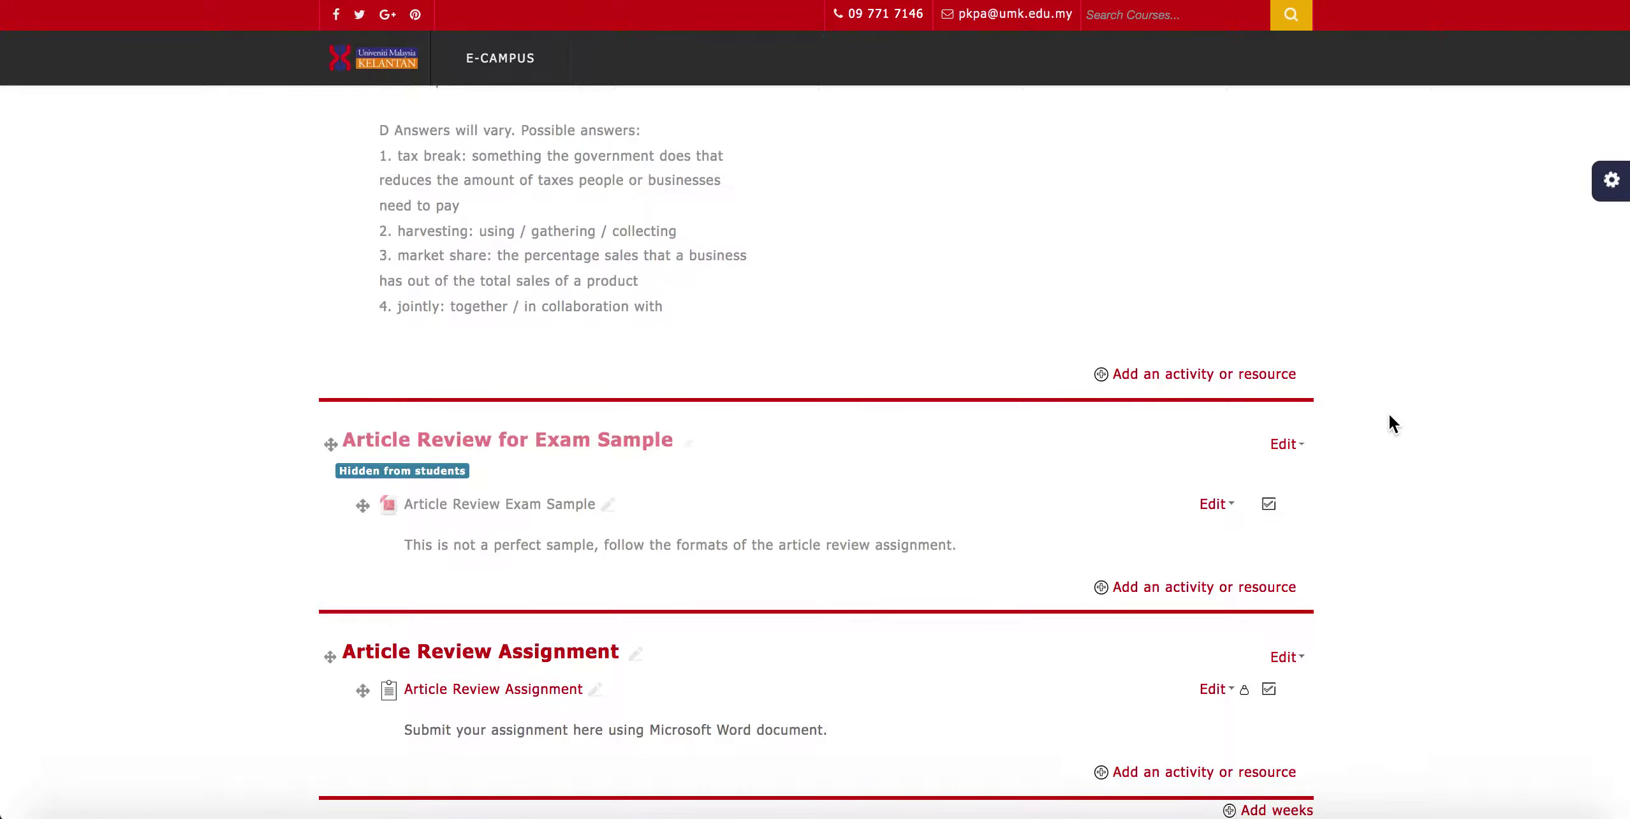
{"action": "scroll", "coordinate": [1389, 413], "scroll_direction": "up", "scroll_amount": 20}
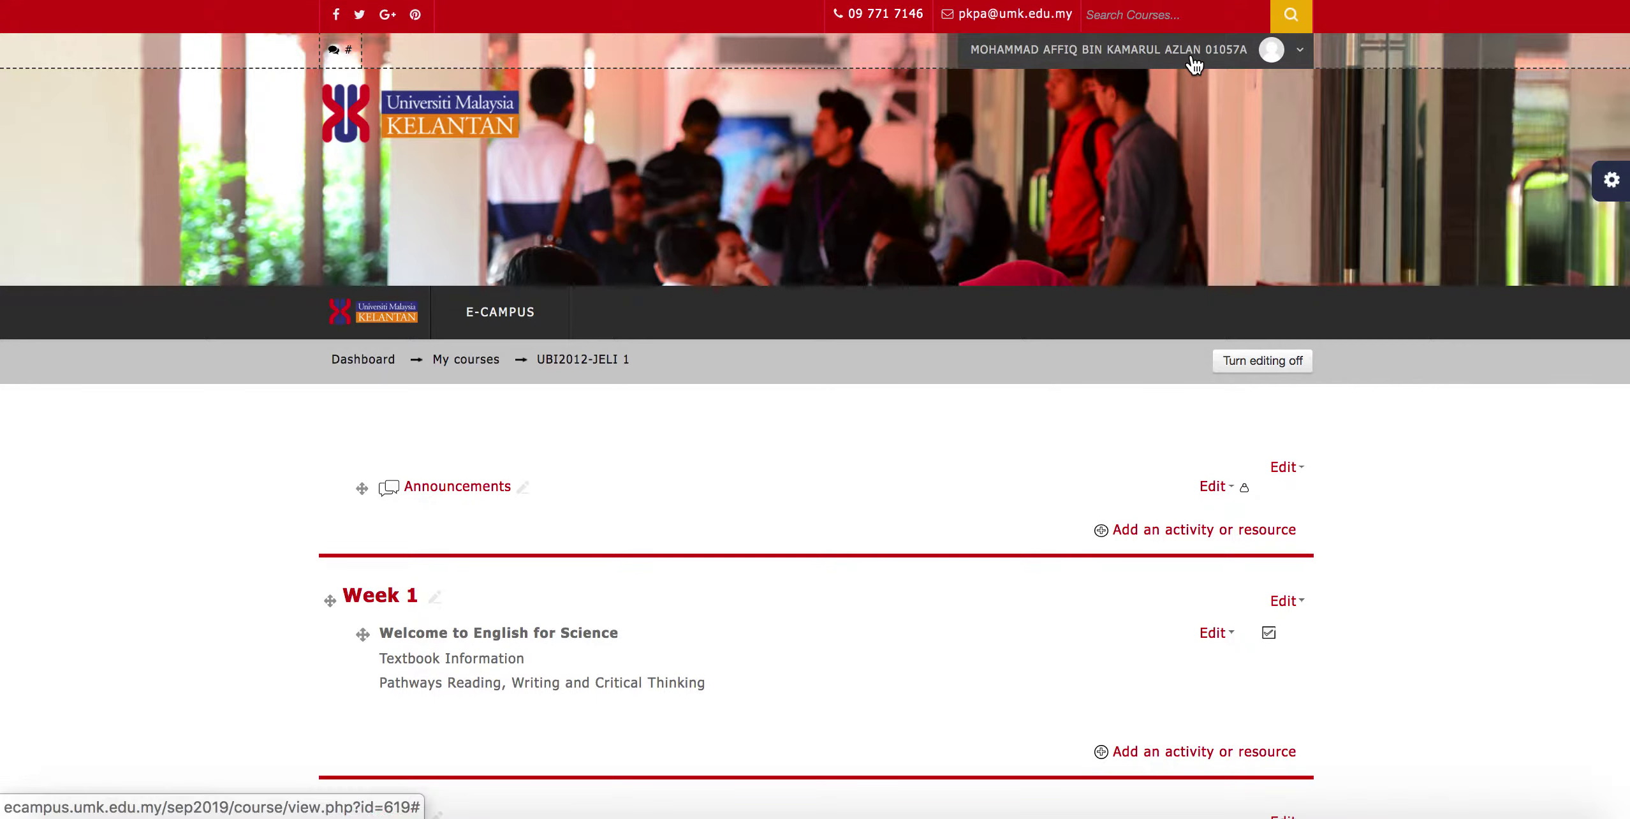
Switch the course view to the Student role from the user menu.
{"action": "left_click", "coordinate": [1274, 50]}
{"action": "left_click", "coordinate": [1216, 284]}
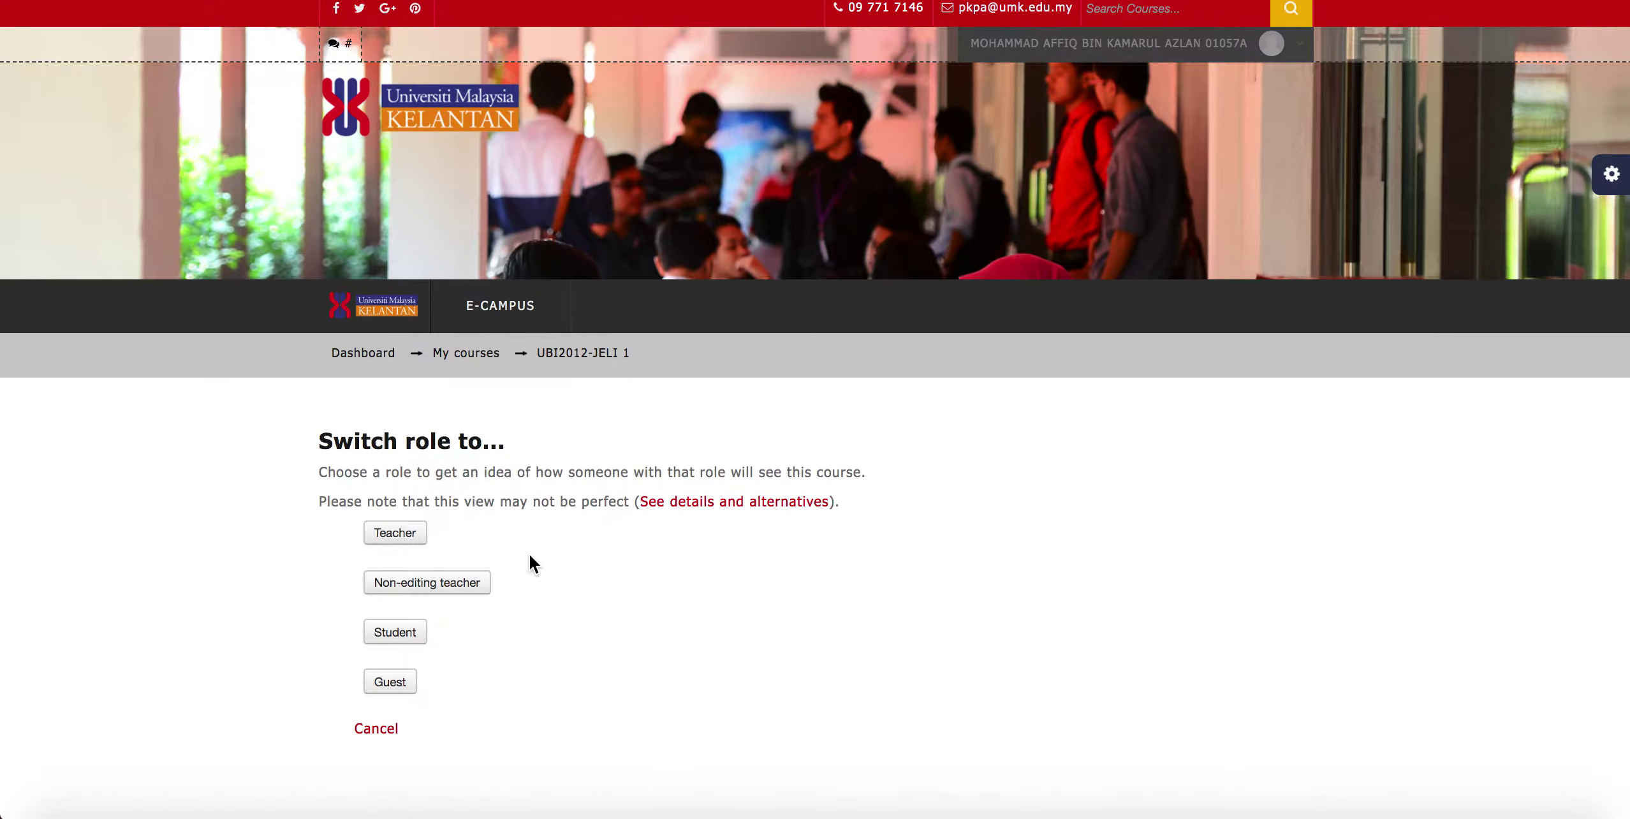
{"action": "left_click", "coordinate": [393, 639]}
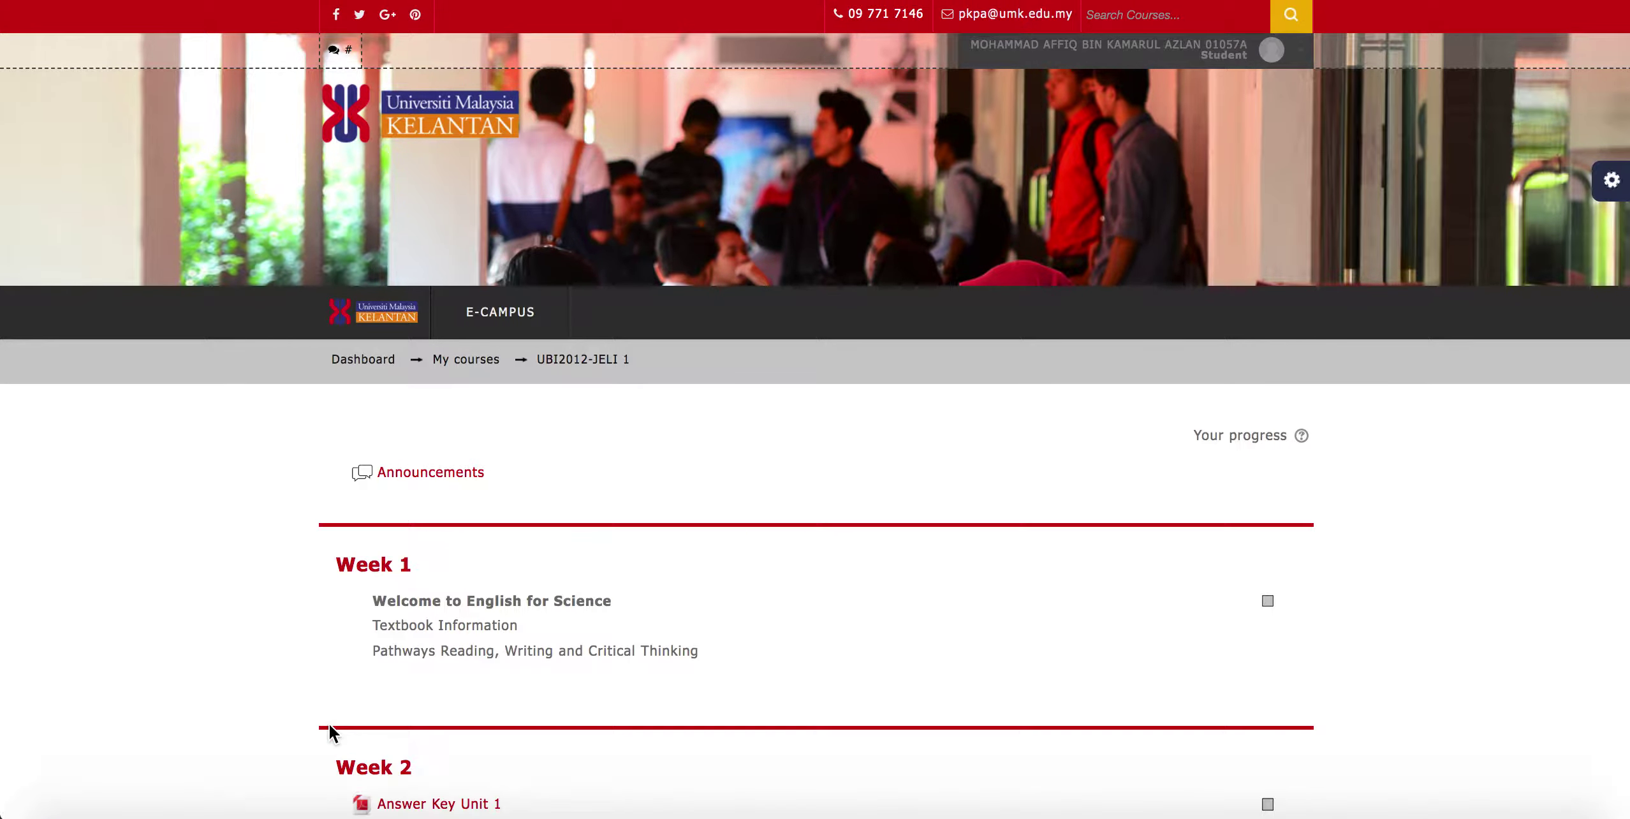
Go down the course page and open the Article Review Assignment.
{"action": "scroll", "coordinate": [329, 725], "scroll_direction": "down", "scroll_amount": 5}
{"action": "scroll", "coordinate": [329, 724], "scroll_direction": "down", "scroll_amount": 10}
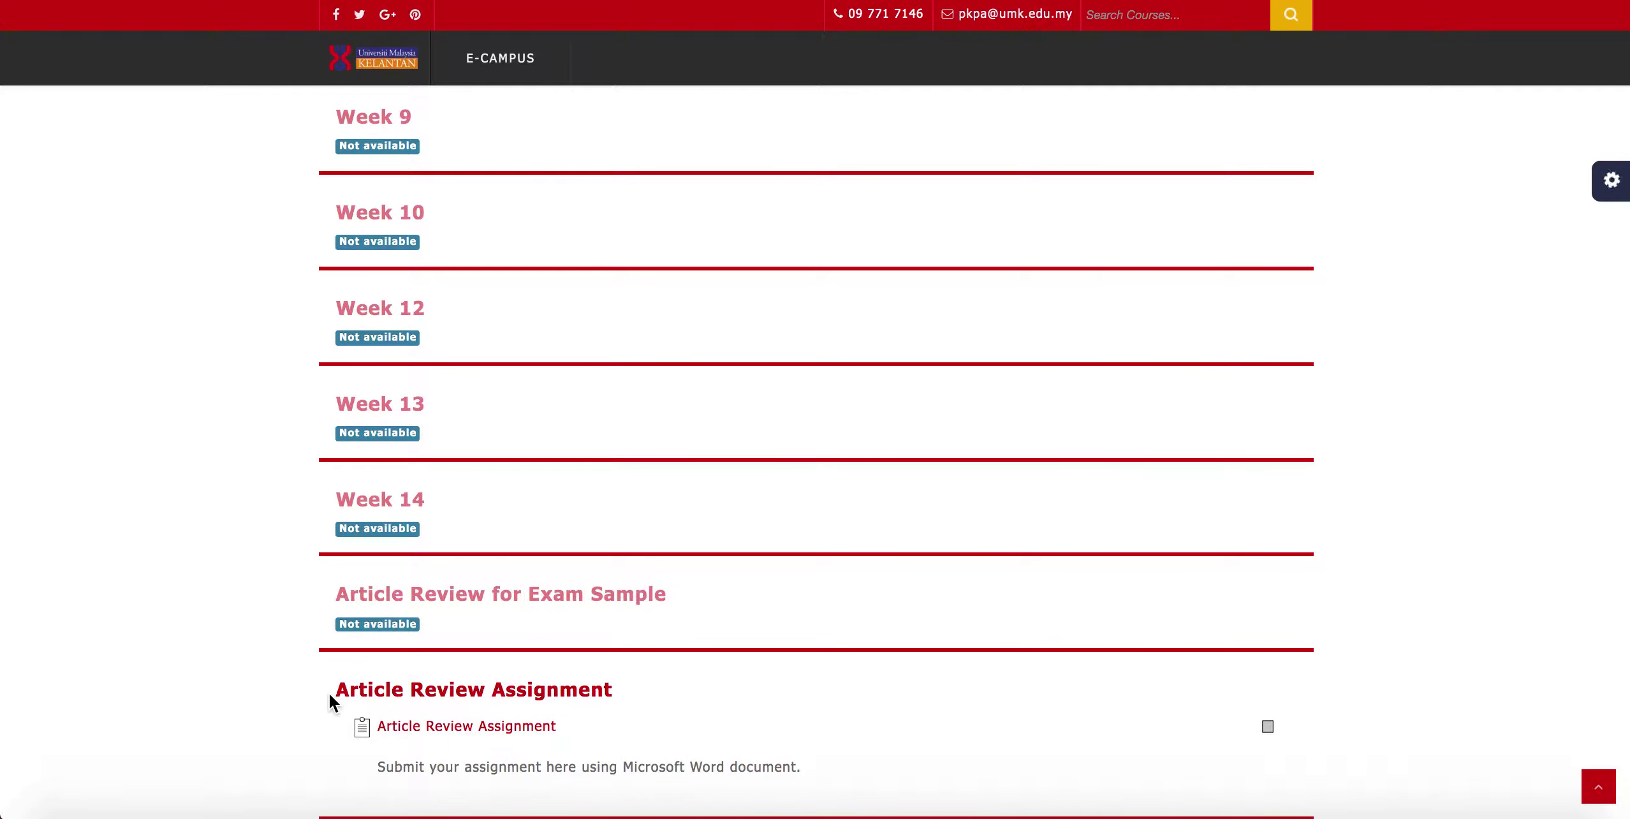
{"action": "left_click", "coordinate": [414, 728]}
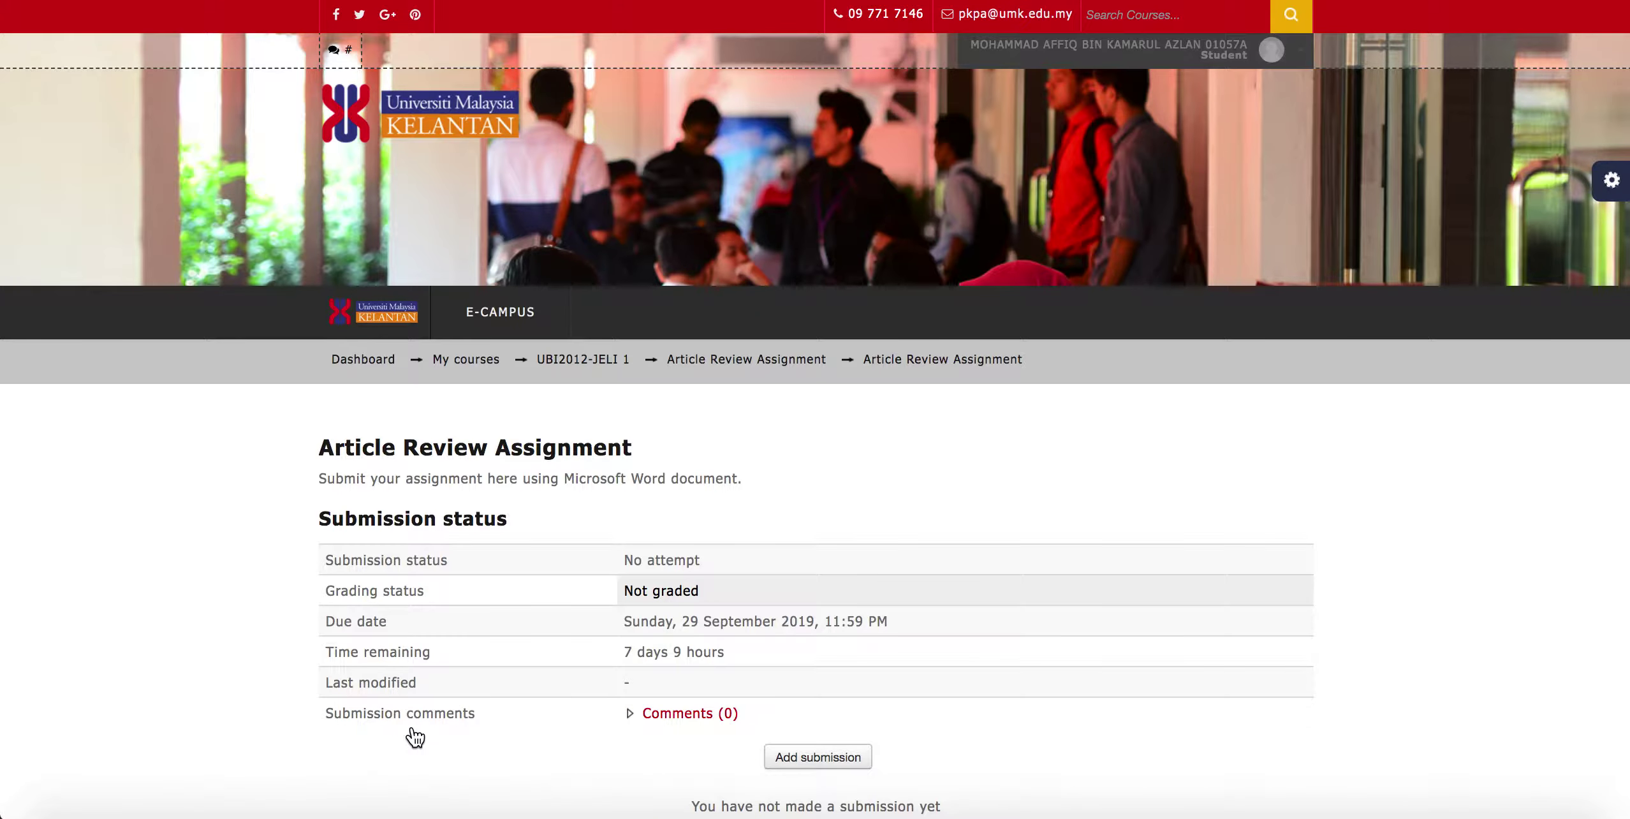
{"action": "scroll", "coordinate": [414, 738], "scroll_direction": "up", "scroll_amount": 1}
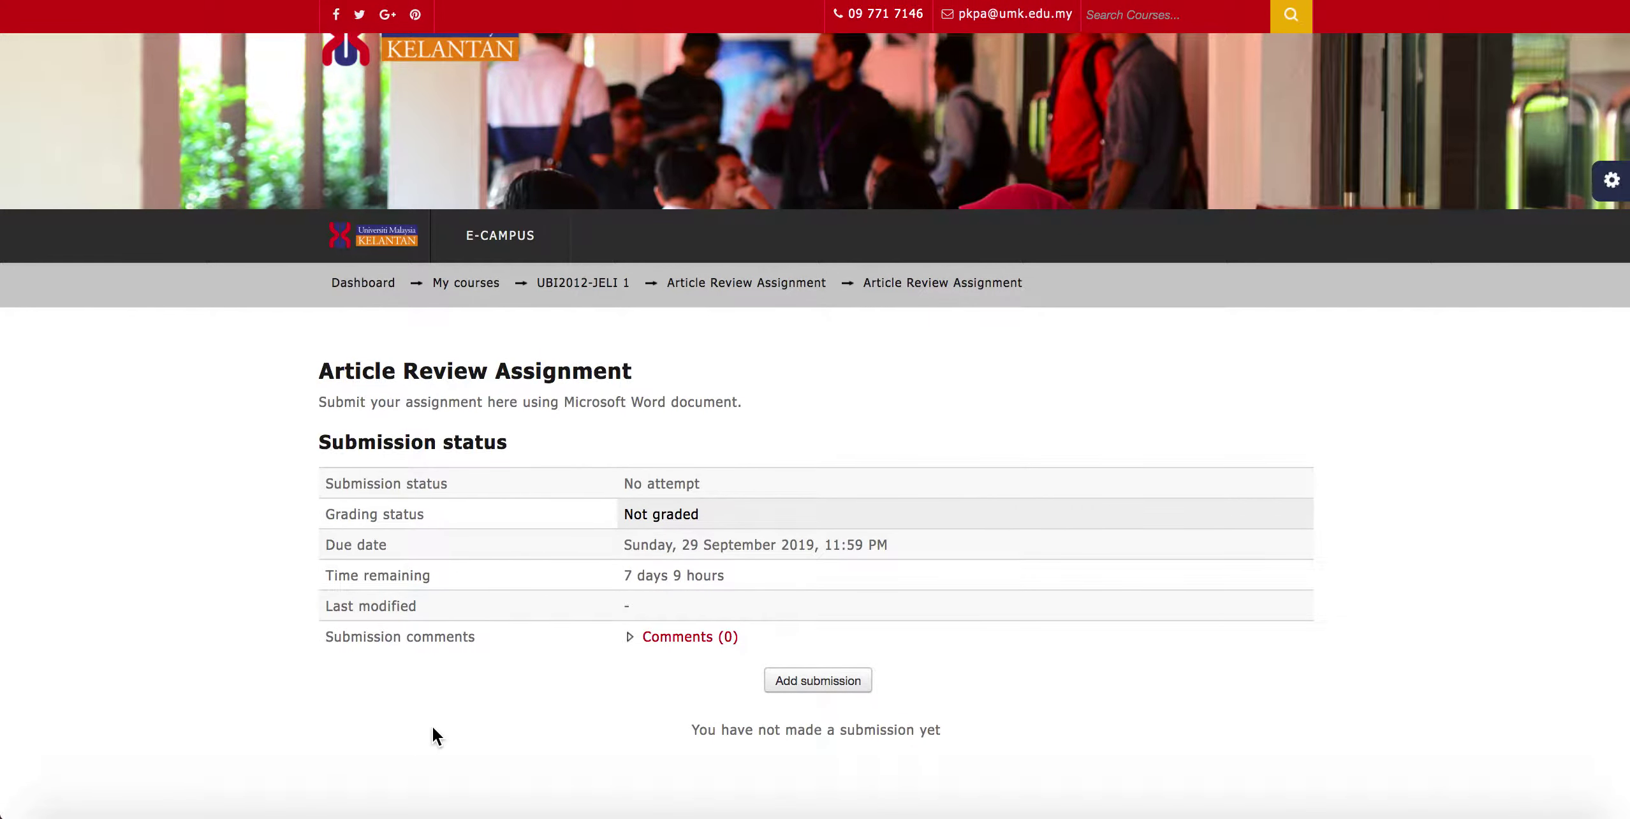
Add Listening Practice 1.pdf as the file submission from Finder and save it.
{"action": "left_click", "coordinate": [807, 692]}
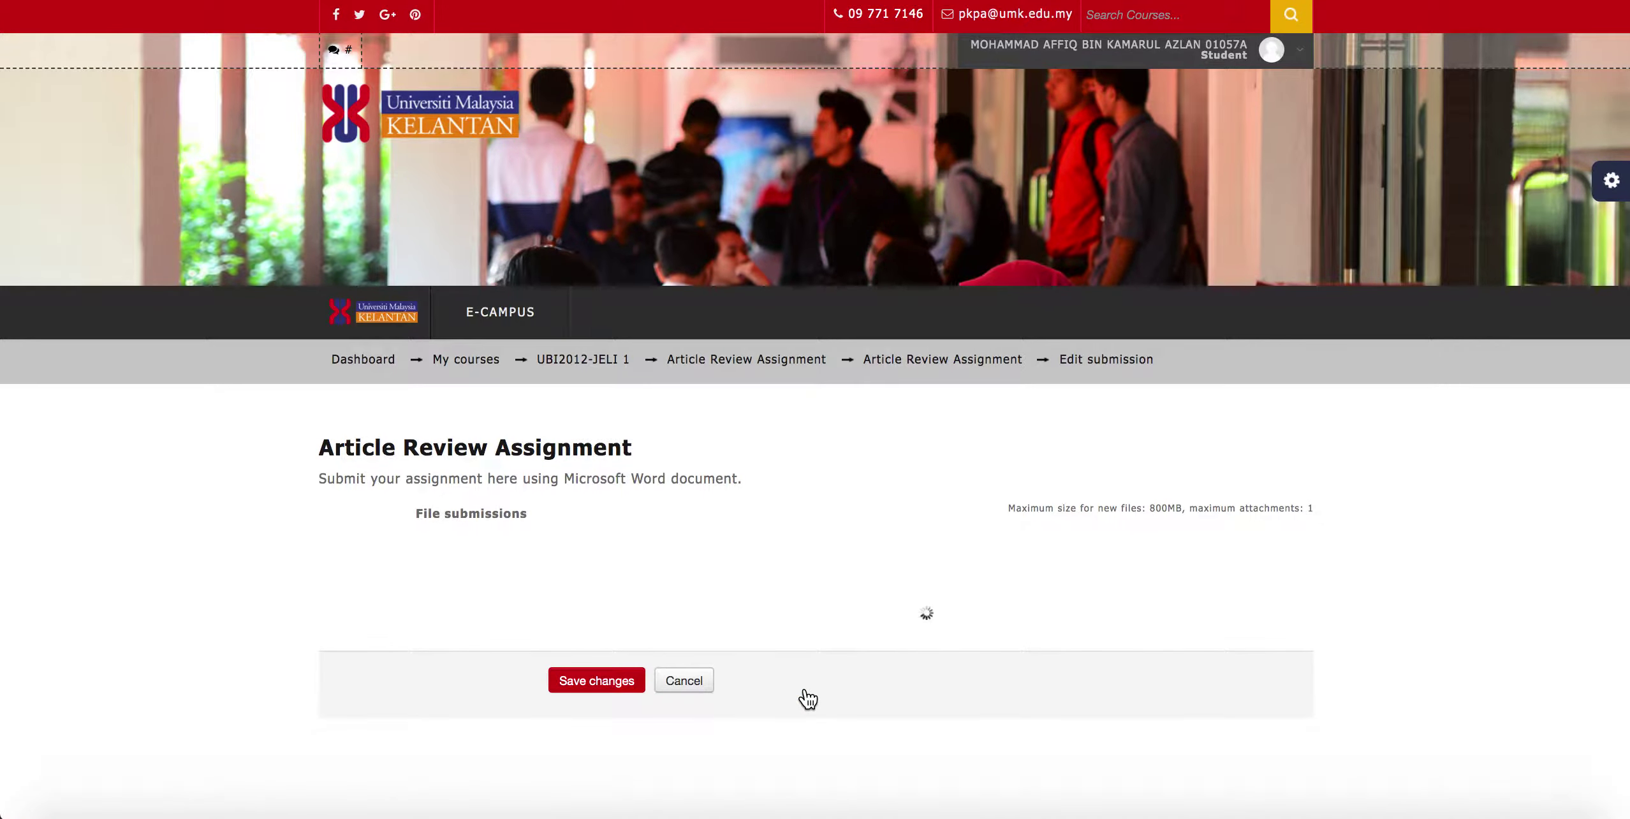
{"action": "scroll", "coordinate": [620, 609], "scroll_direction": "down", "scroll_amount": 1}
{"action": "scroll", "coordinate": [620, 609], "scroll_direction": "up", "scroll_amount": 1}
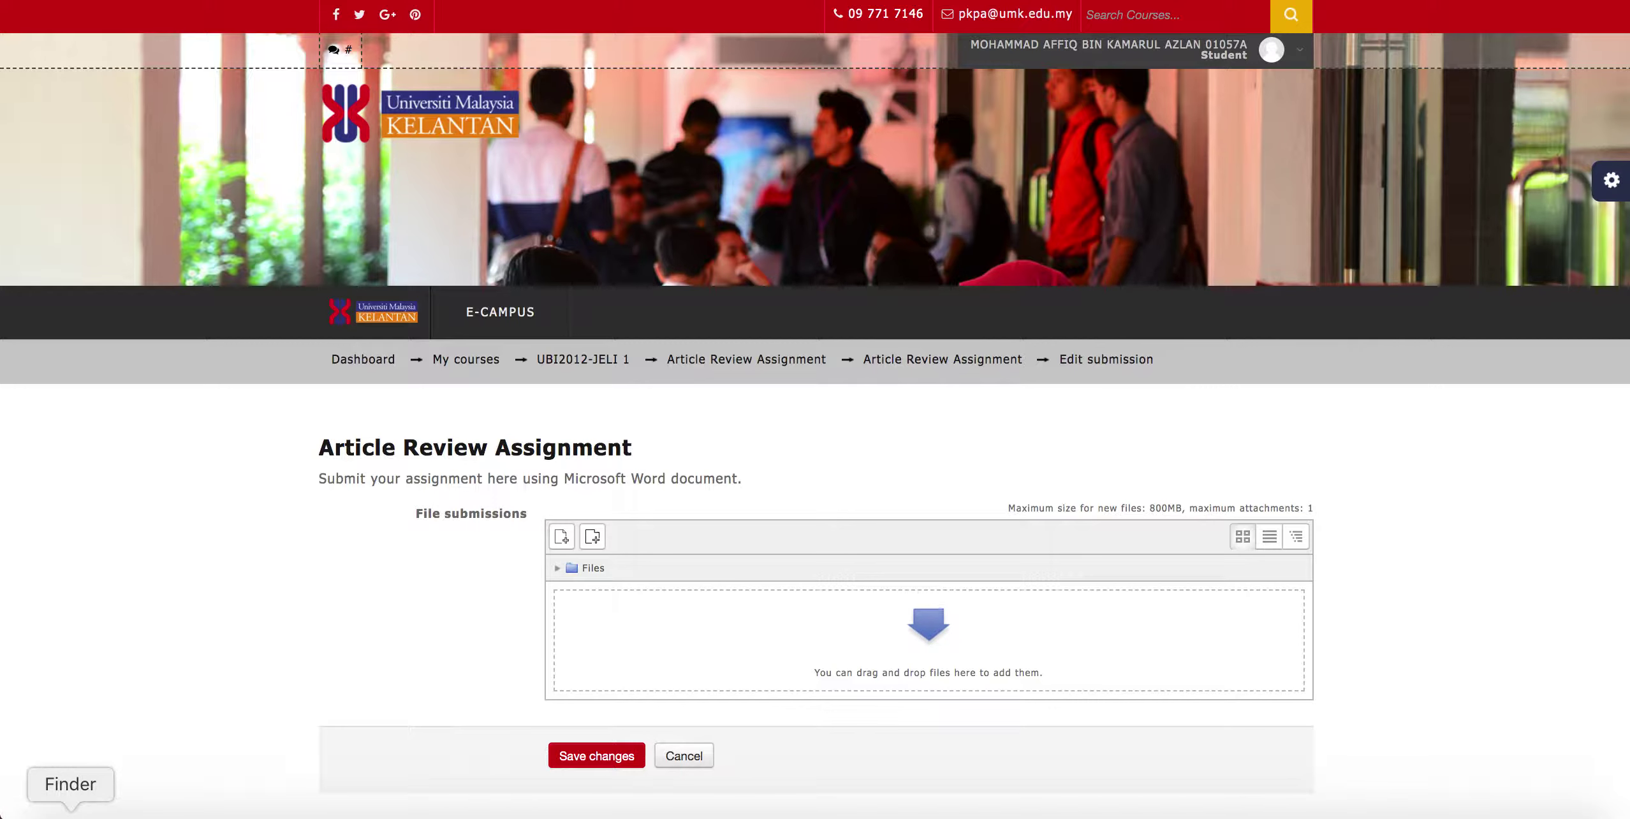
{"action": "left_click", "coordinate": [70, 812]}
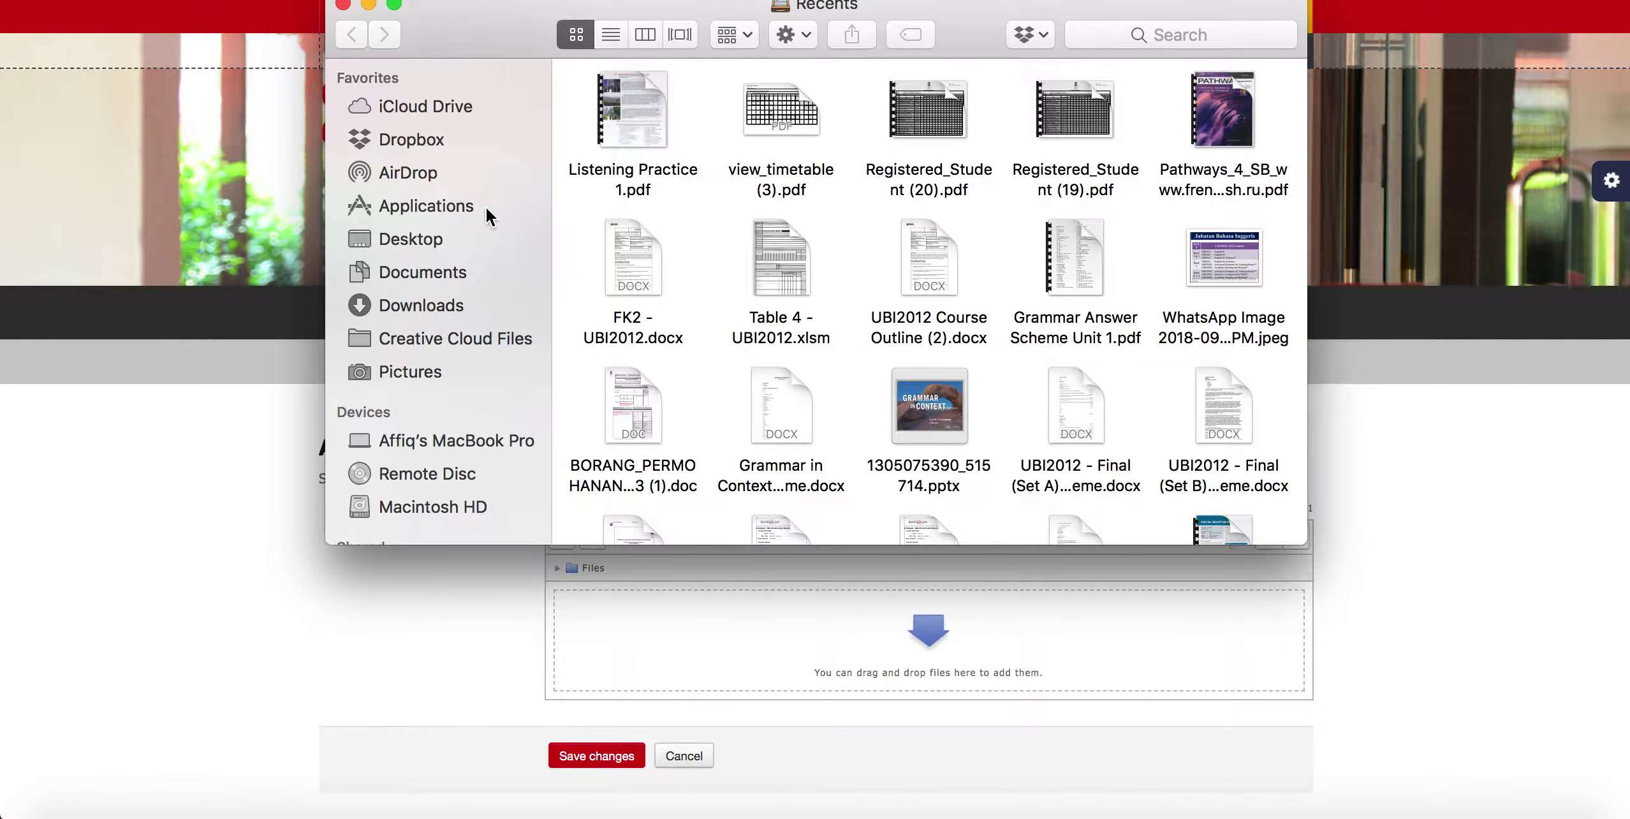
{"action": "left_click_drag", "start_coordinate": [624, 81], "coordinate": [740, 593]}
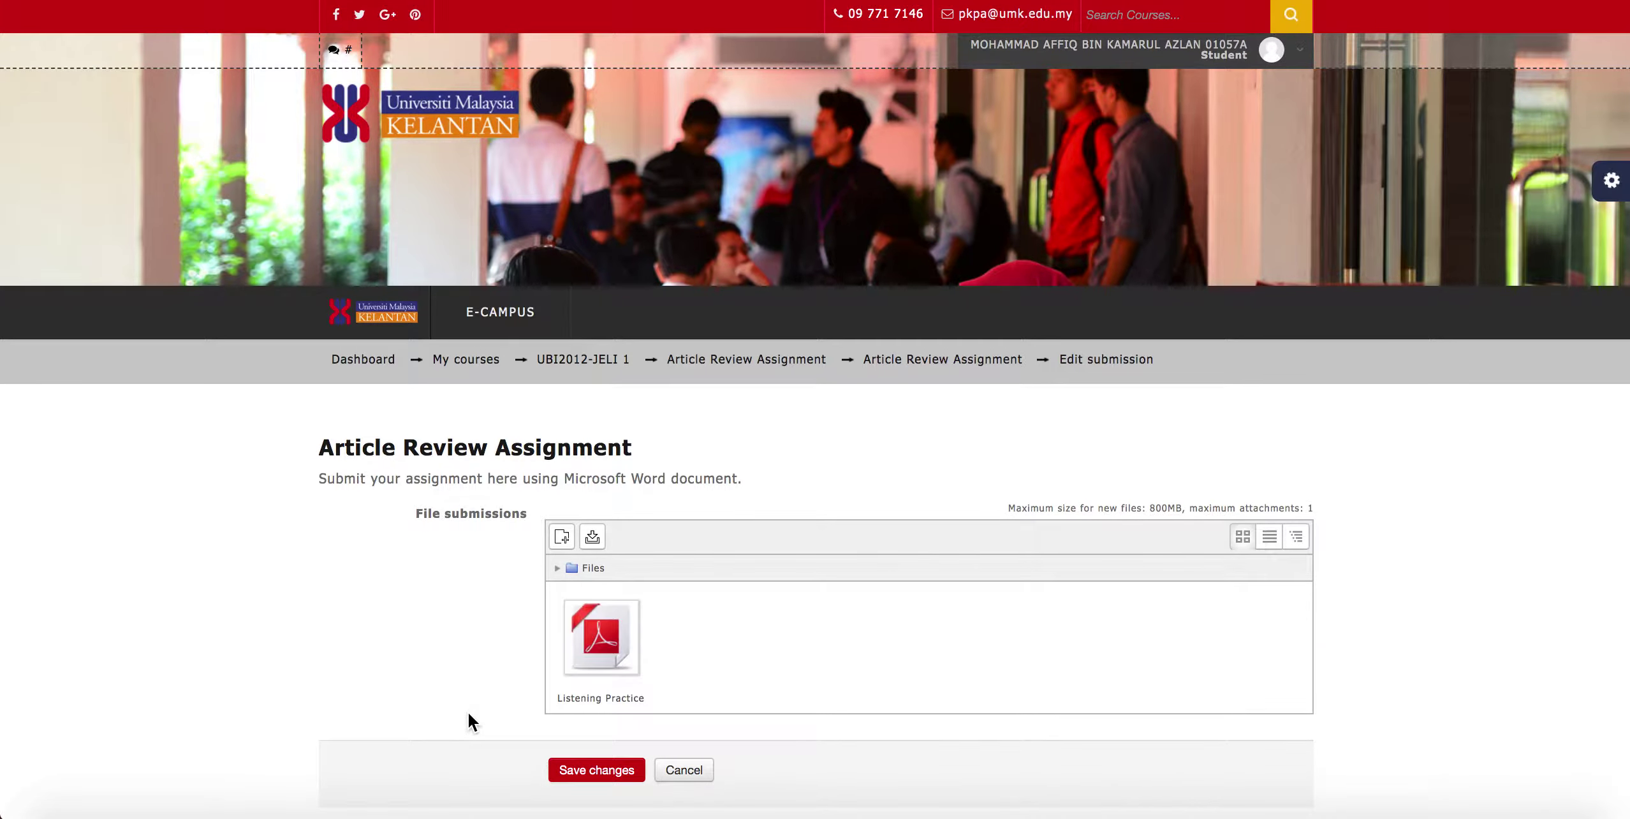
{"action": "left_click", "coordinate": [585, 772]}
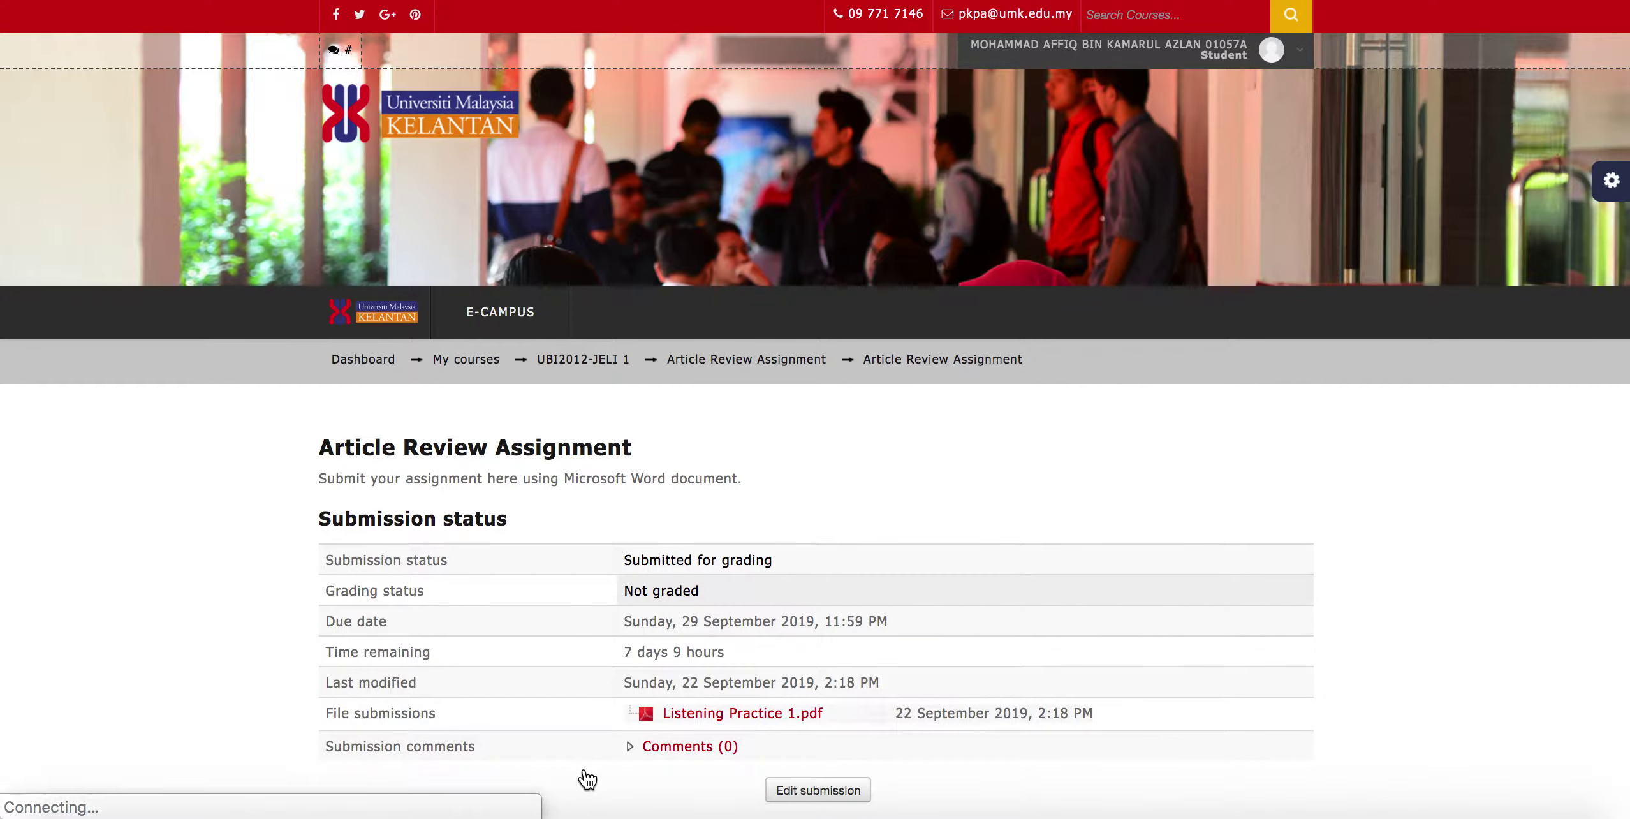
Scroll the assignment page to check the submitted file, then back to the top.
{"action": "scroll", "coordinate": [587, 778], "scroll_direction": "down", "scroll_amount": 2}
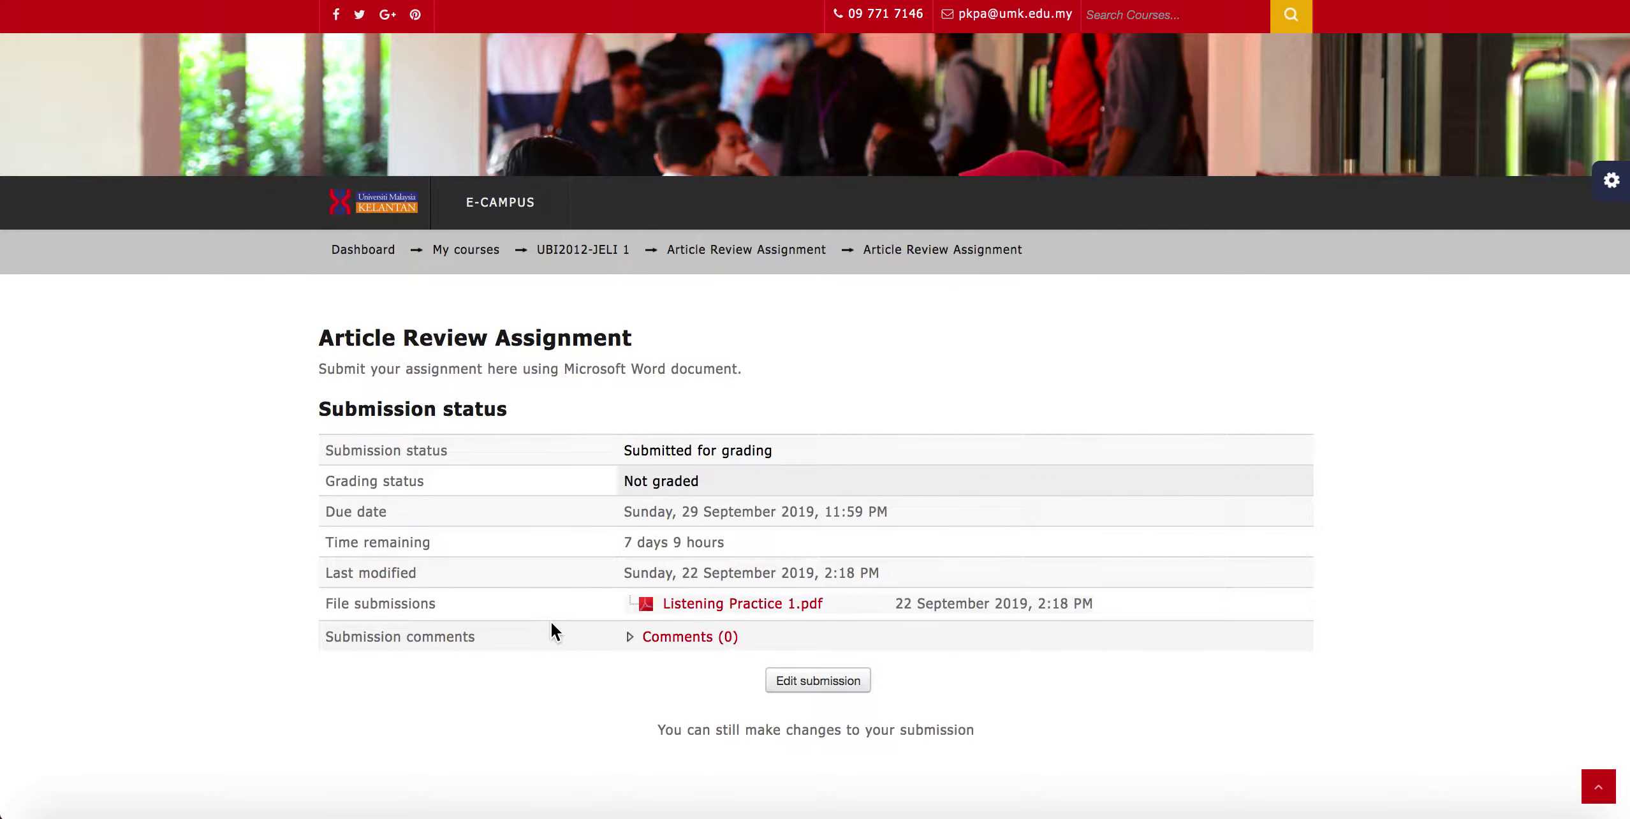
{"action": "scroll", "coordinate": [795, 200], "scroll_direction": "up", "scroll_amount": 2}
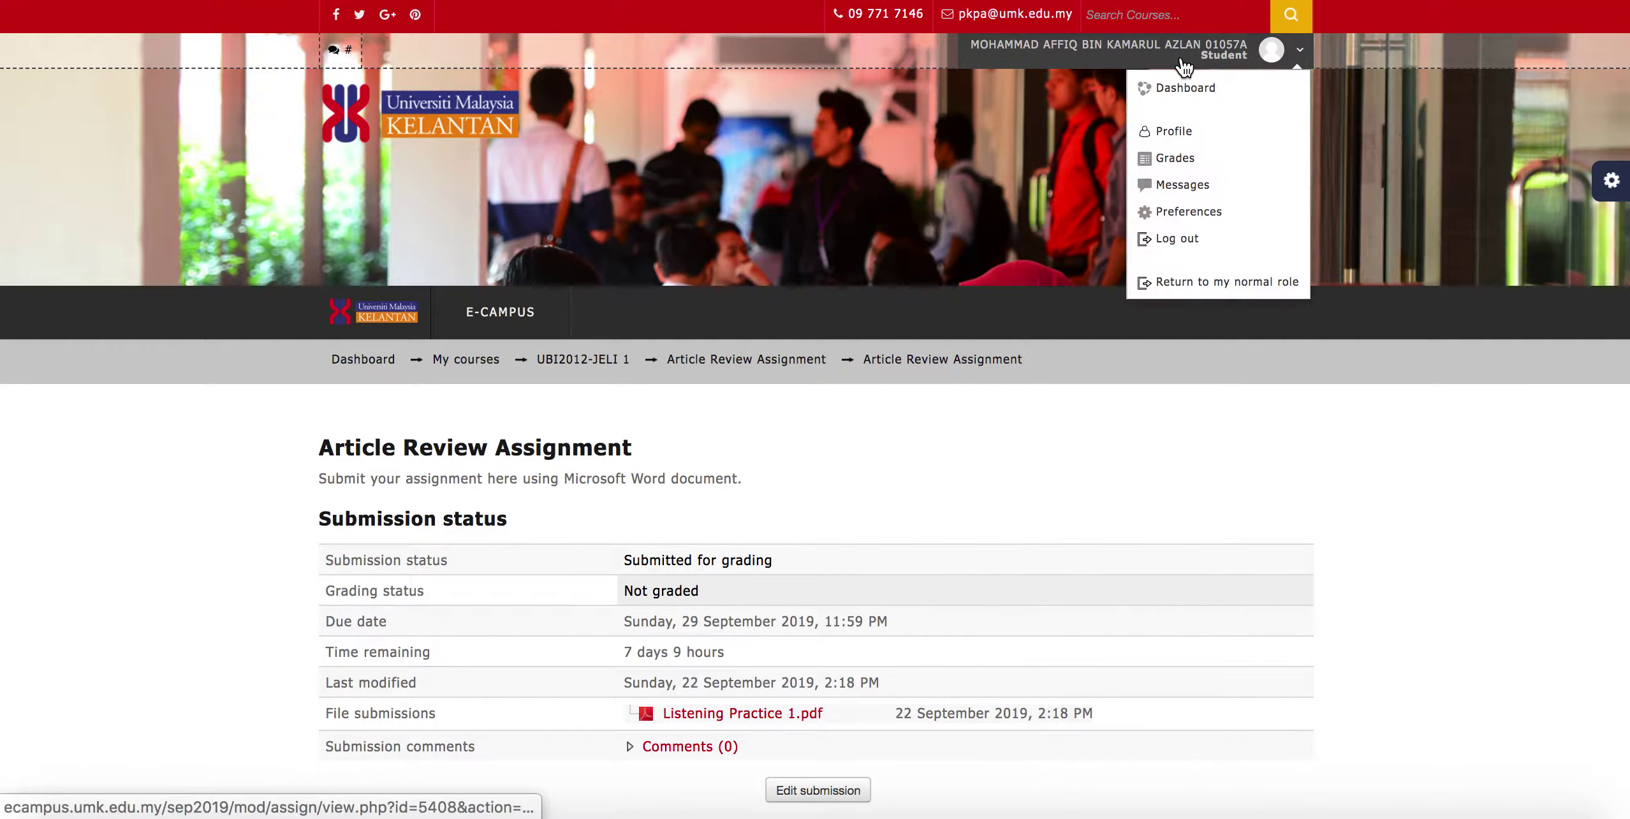
Return to the normal role and reopen Article Review Assignment from the UBI2012-JELI 1 course.
{"action": "left_click", "coordinate": [1195, 288]}
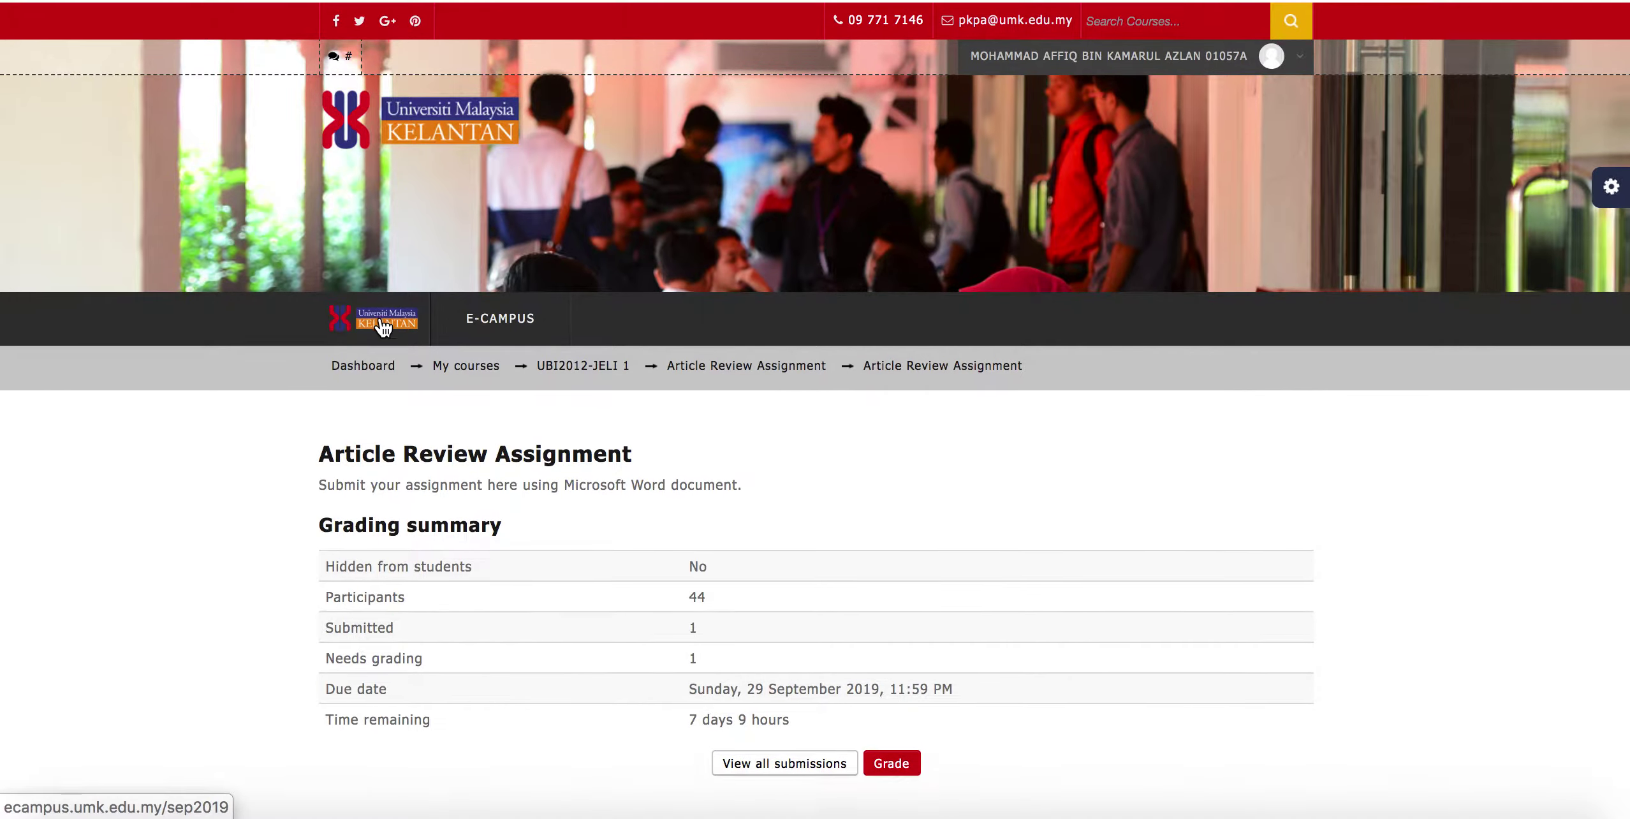
{"action": "left_click", "coordinate": [577, 363]}
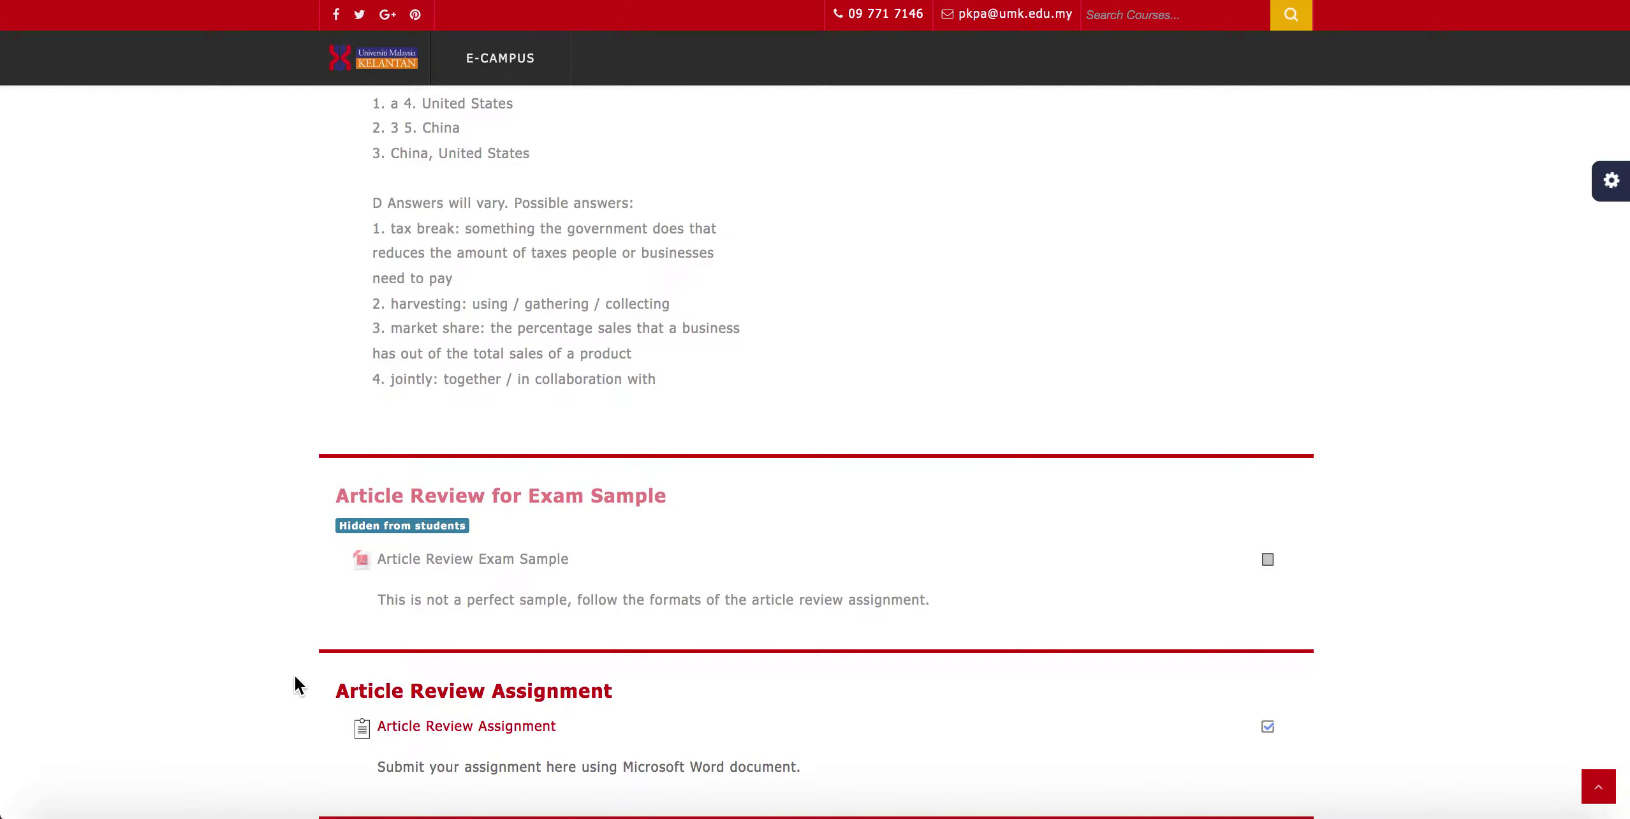
{"action": "left_click", "coordinate": [424, 735]}
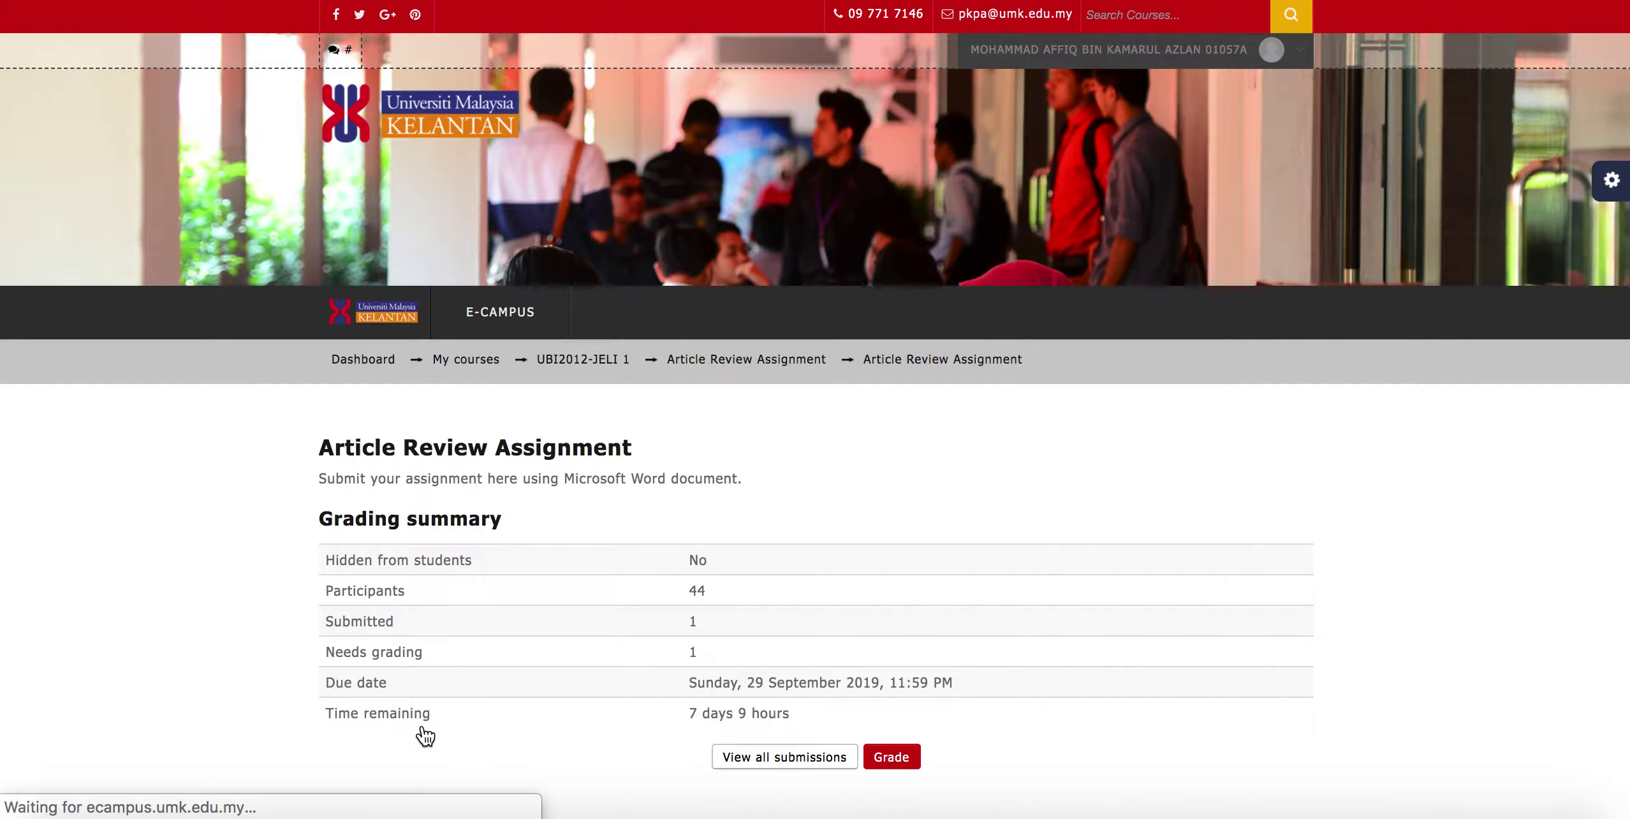
{"action": "scroll", "coordinate": [423, 736], "scroll_direction": "down", "scroll_amount": 5}
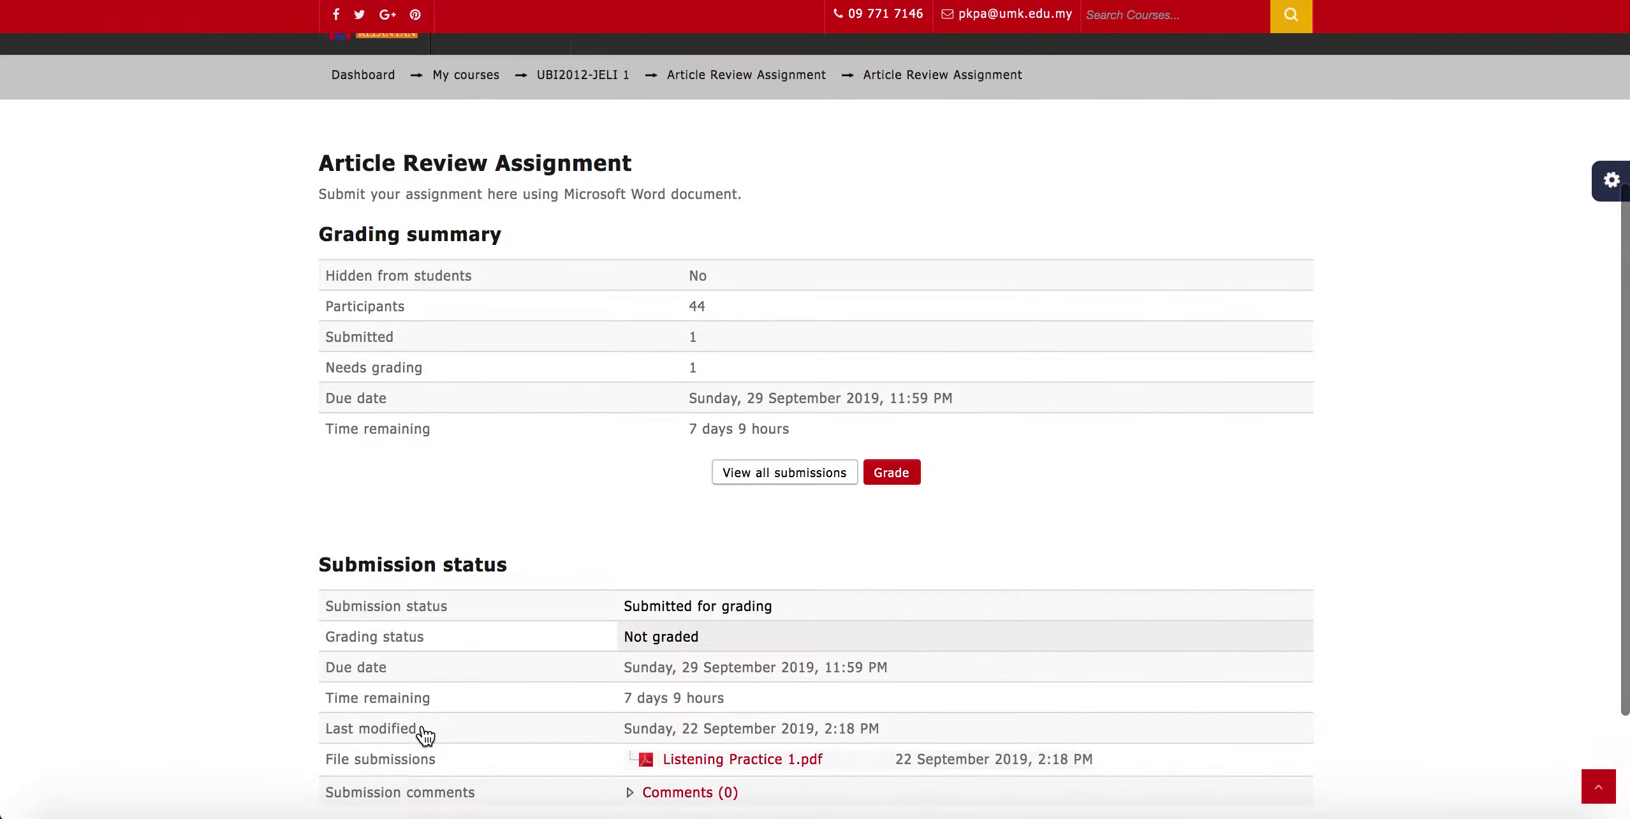
{"action": "scroll", "coordinate": [424, 736], "scroll_direction": "down", "scroll_amount": 2}
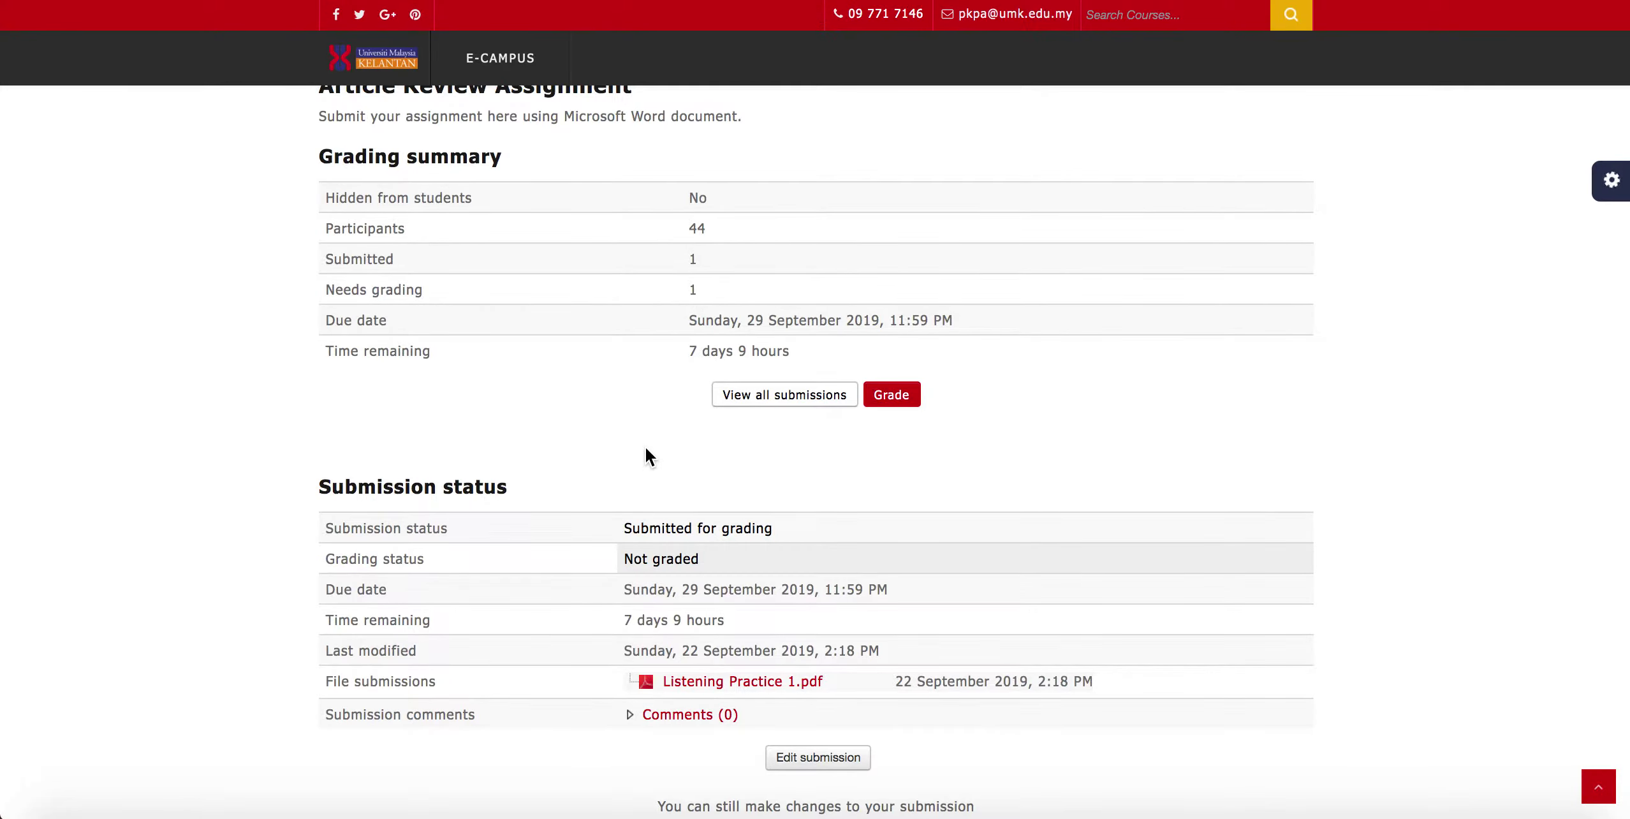
Open View all submissions and look through the submissions table.
{"action": "left_click", "coordinate": [754, 398]}
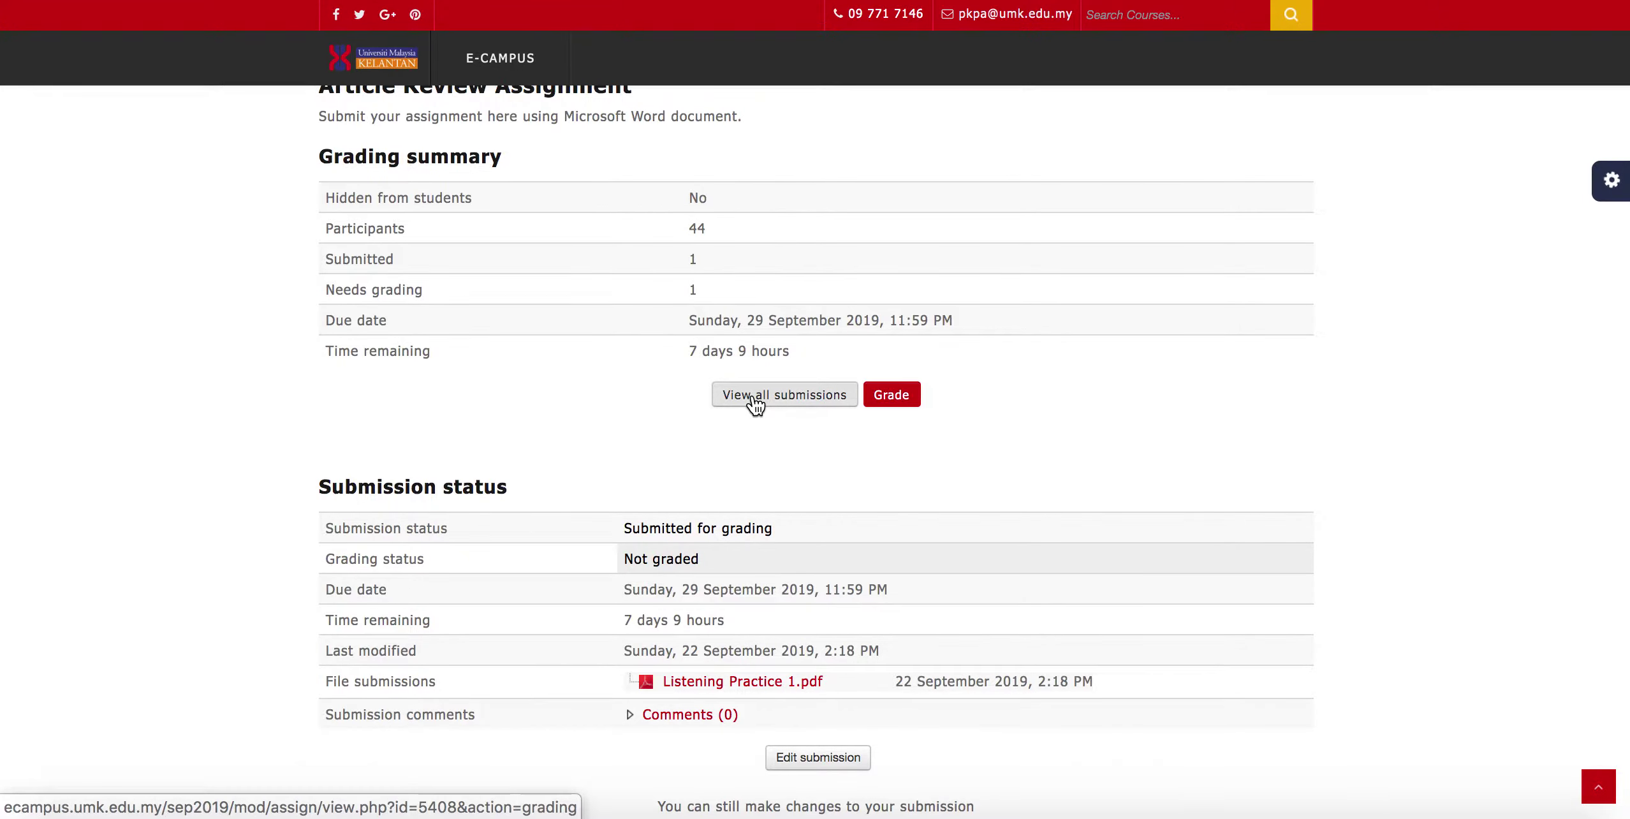
{"action": "scroll", "coordinate": [756, 405], "scroll_direction": "down", "scroll_amount": 8}
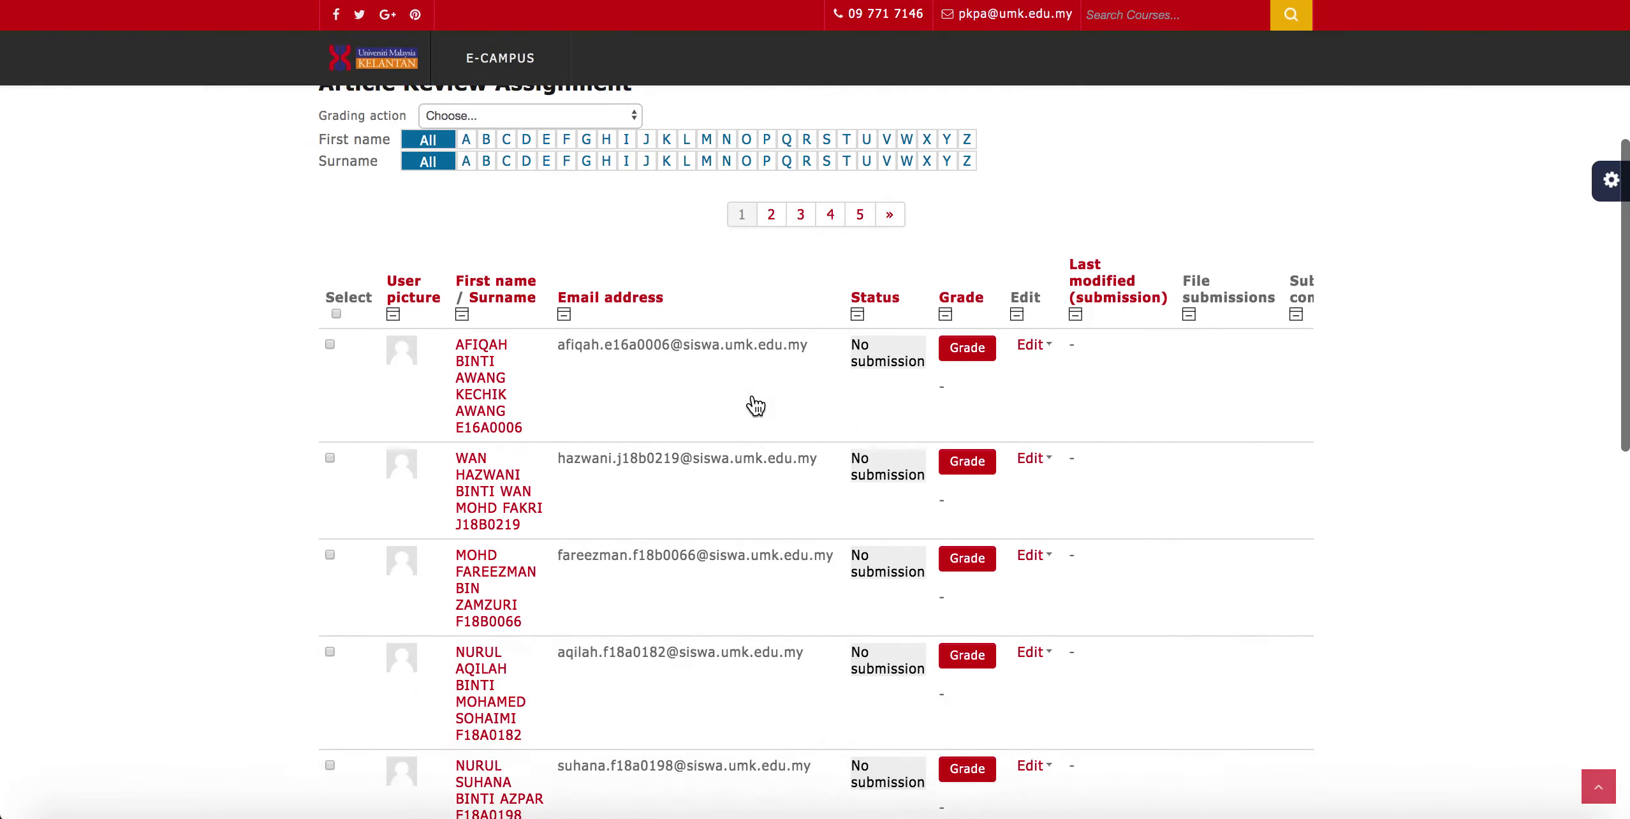
{"action": "scroll", "coordinate": [756, 405], "scroll_direction": "up", "scroll_amount": 1}
{"action": "scroll", "coordinate": [756, 405], "scroll_direction": "down", "scroll_amount": 2}
{"action": "scroll", "coordinate": [756, 405], "scroll_direction": "up", "scroll_amount": 2}
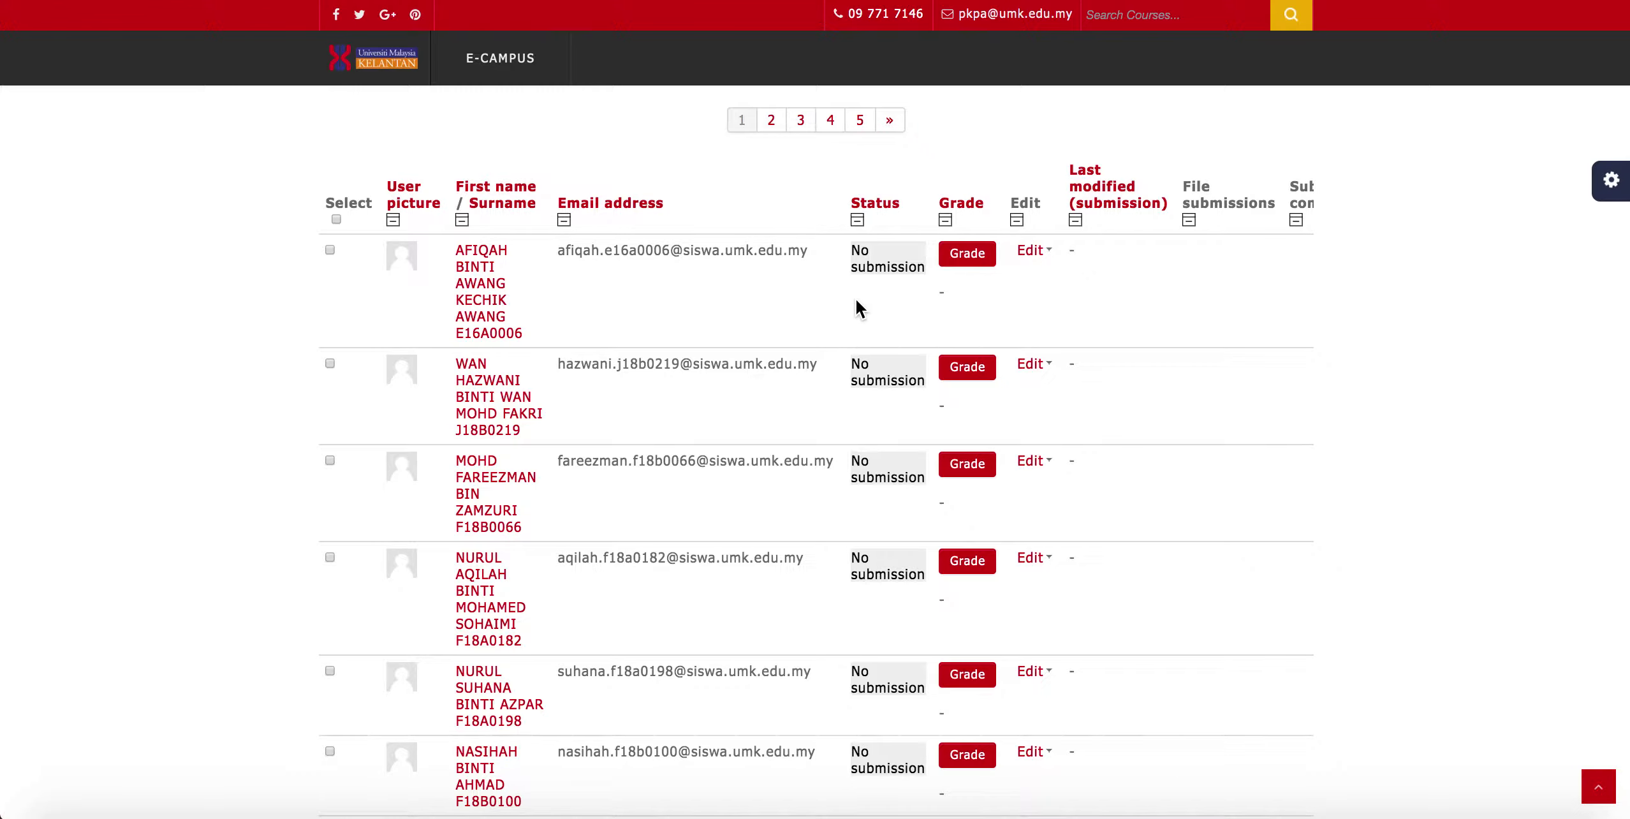
{"action": "scroll", "coordinate": [876, 285], "scroll_direction": "down", "scroll_amount": 13}
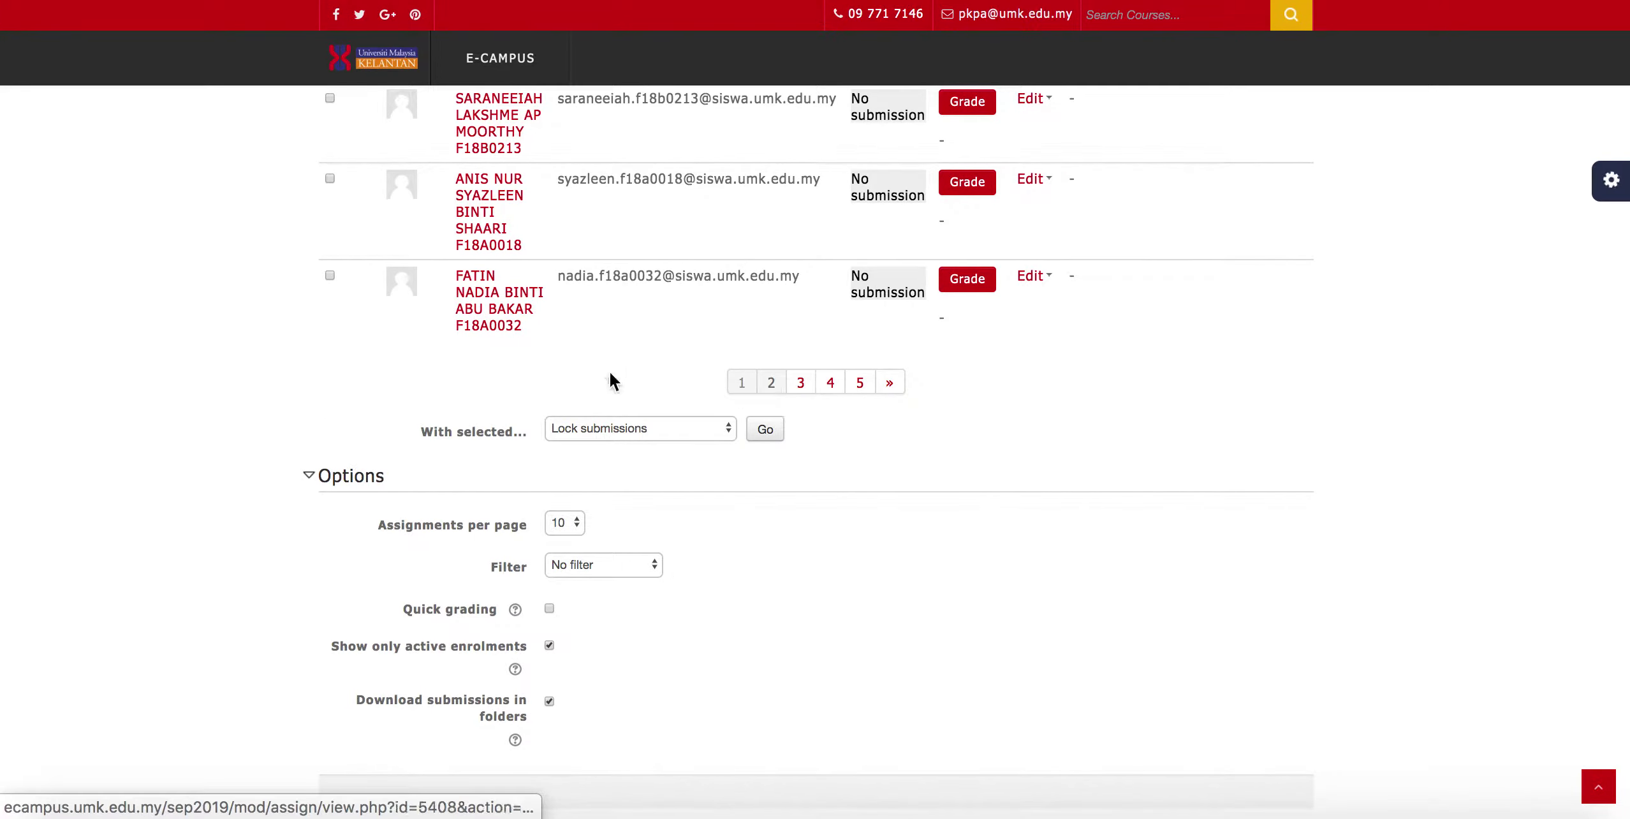
{"action": "scroll", "coordinate": [550, 357], "scroll_direction": "up", "scroll_amount": 20}
{"action": "scroll", "coordinate": [549, 353], "scroll_direction": "down", "scroll_amount": 1}
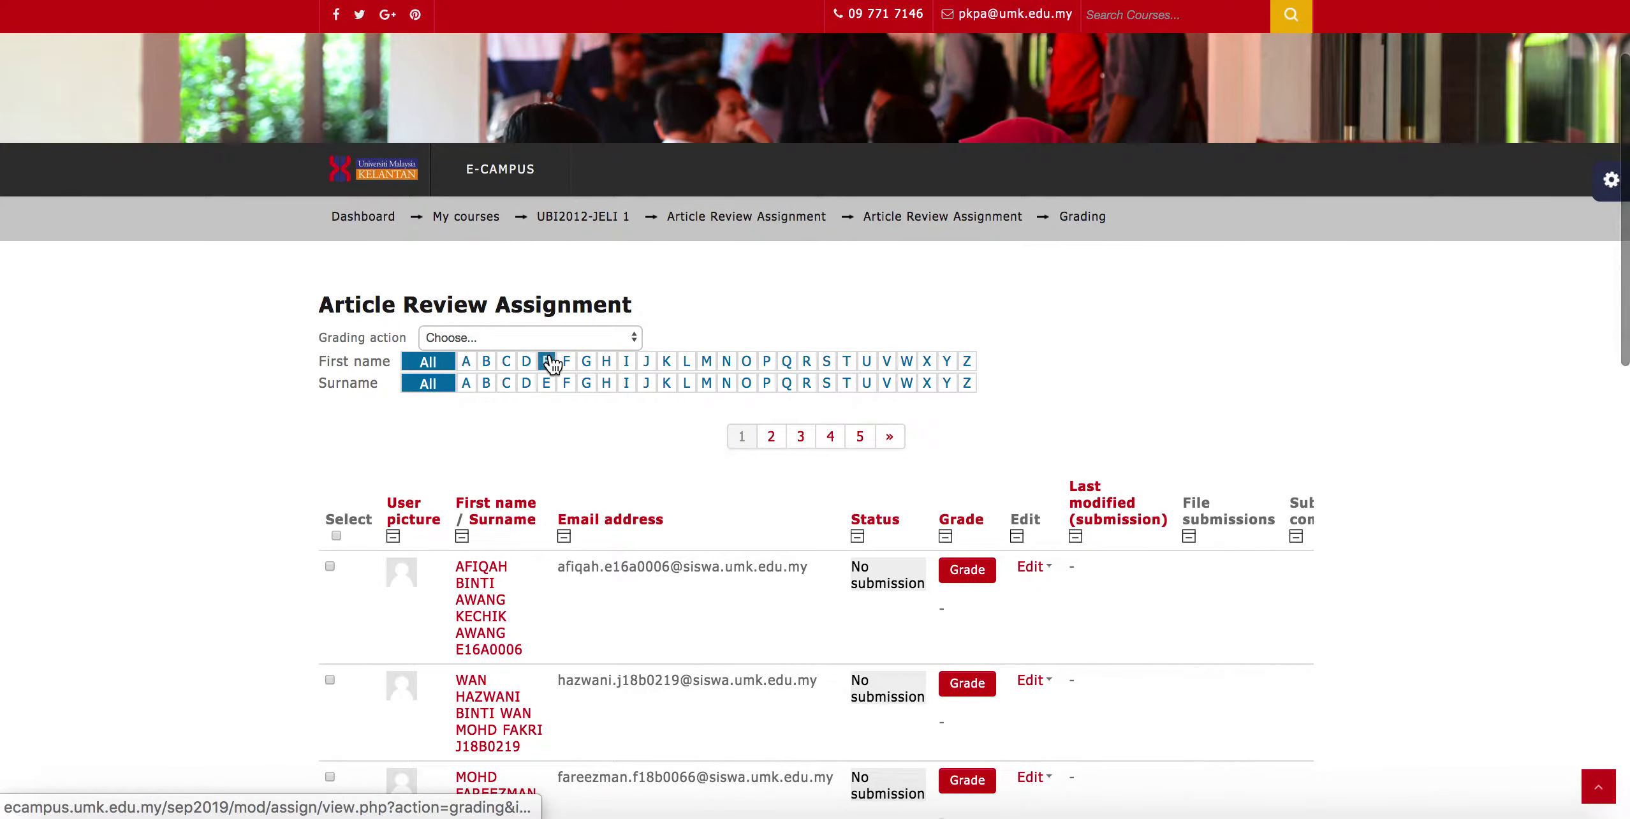
{"action": "scroll", "coordinate": [549, 353], "scroll_direction": "down", "scroll_amount": 1}
{"action": "scroll", "coordinate": [549, 352], "scroll_direction": "down", "scroll_amount": 12}
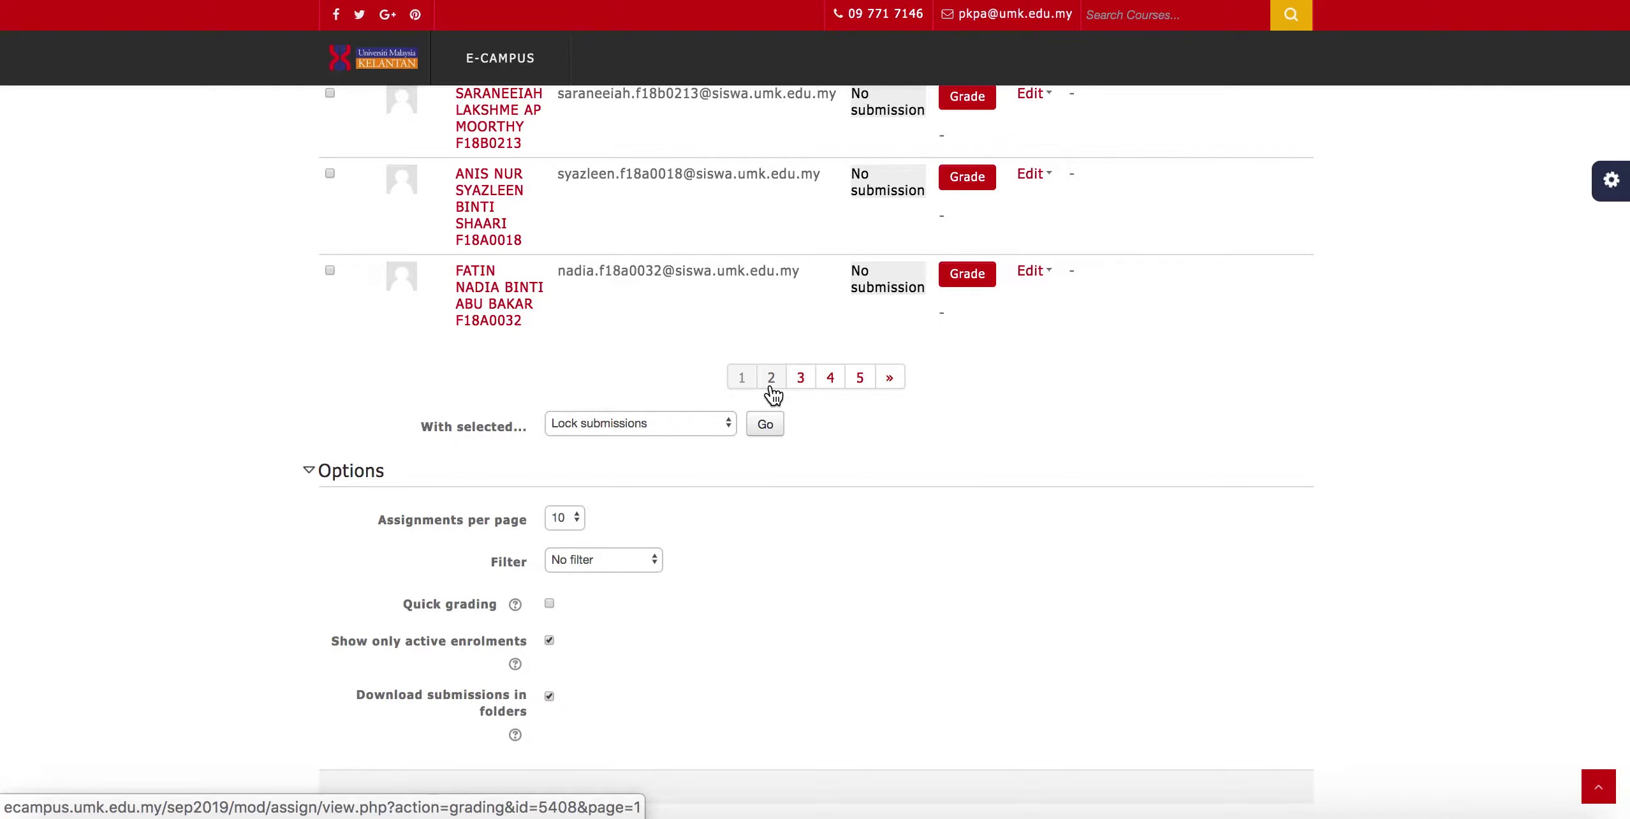
Set Assignments per page to All and locate the Submitted for grading row.
{"action": "left_click", "coordinate": [570, 518]}
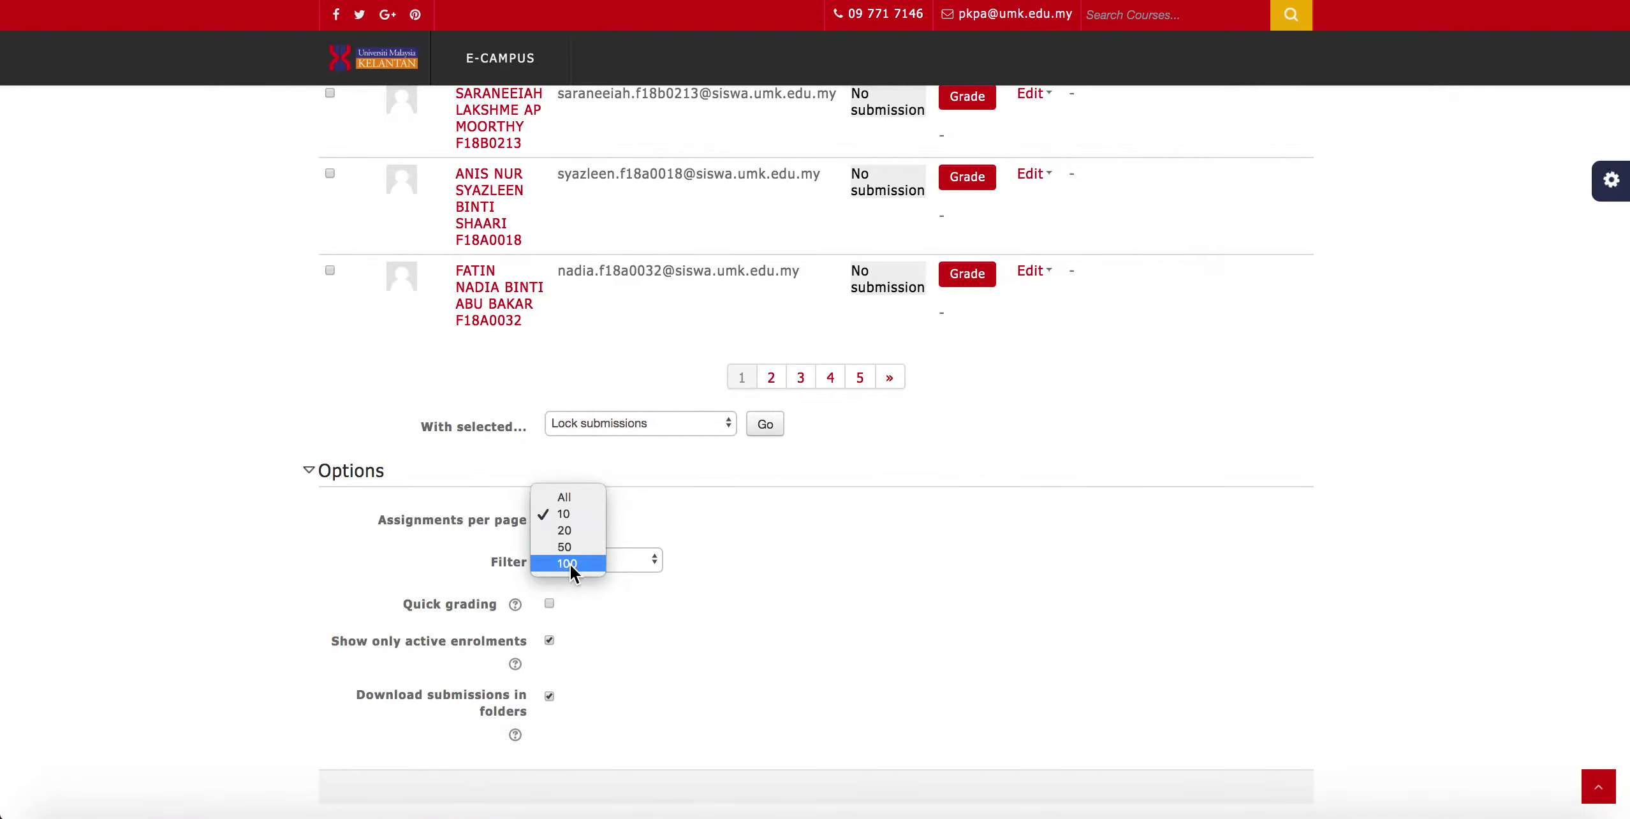
{"action": "left_click", "coordinate": [576, 499]}
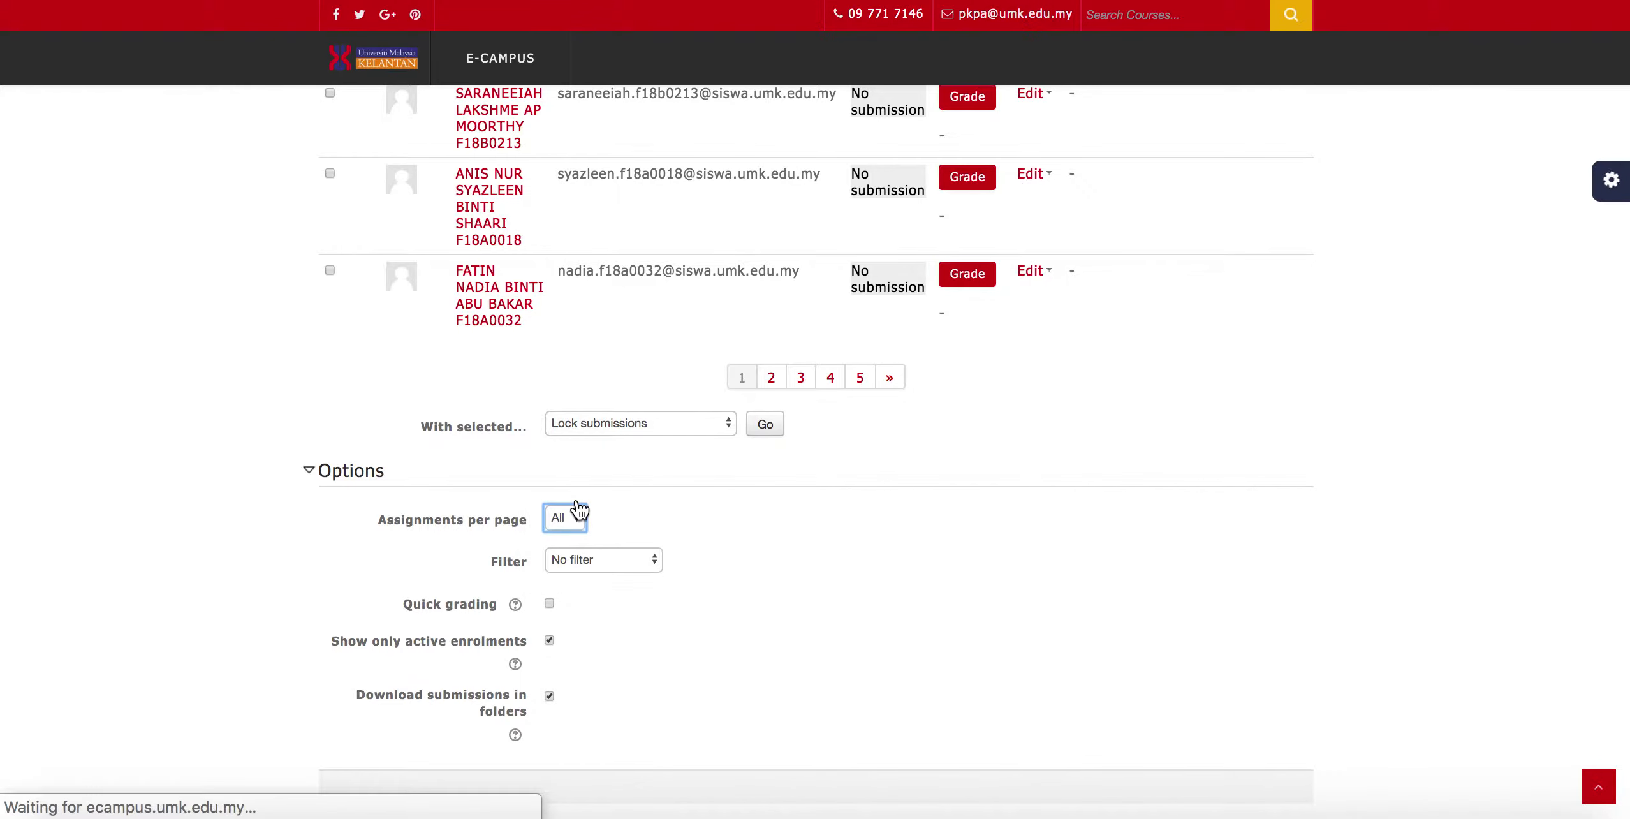
{"action": "scroll", "coordinate": [579, 510], "scroll_direction": "down", "scroll_amount": 20}
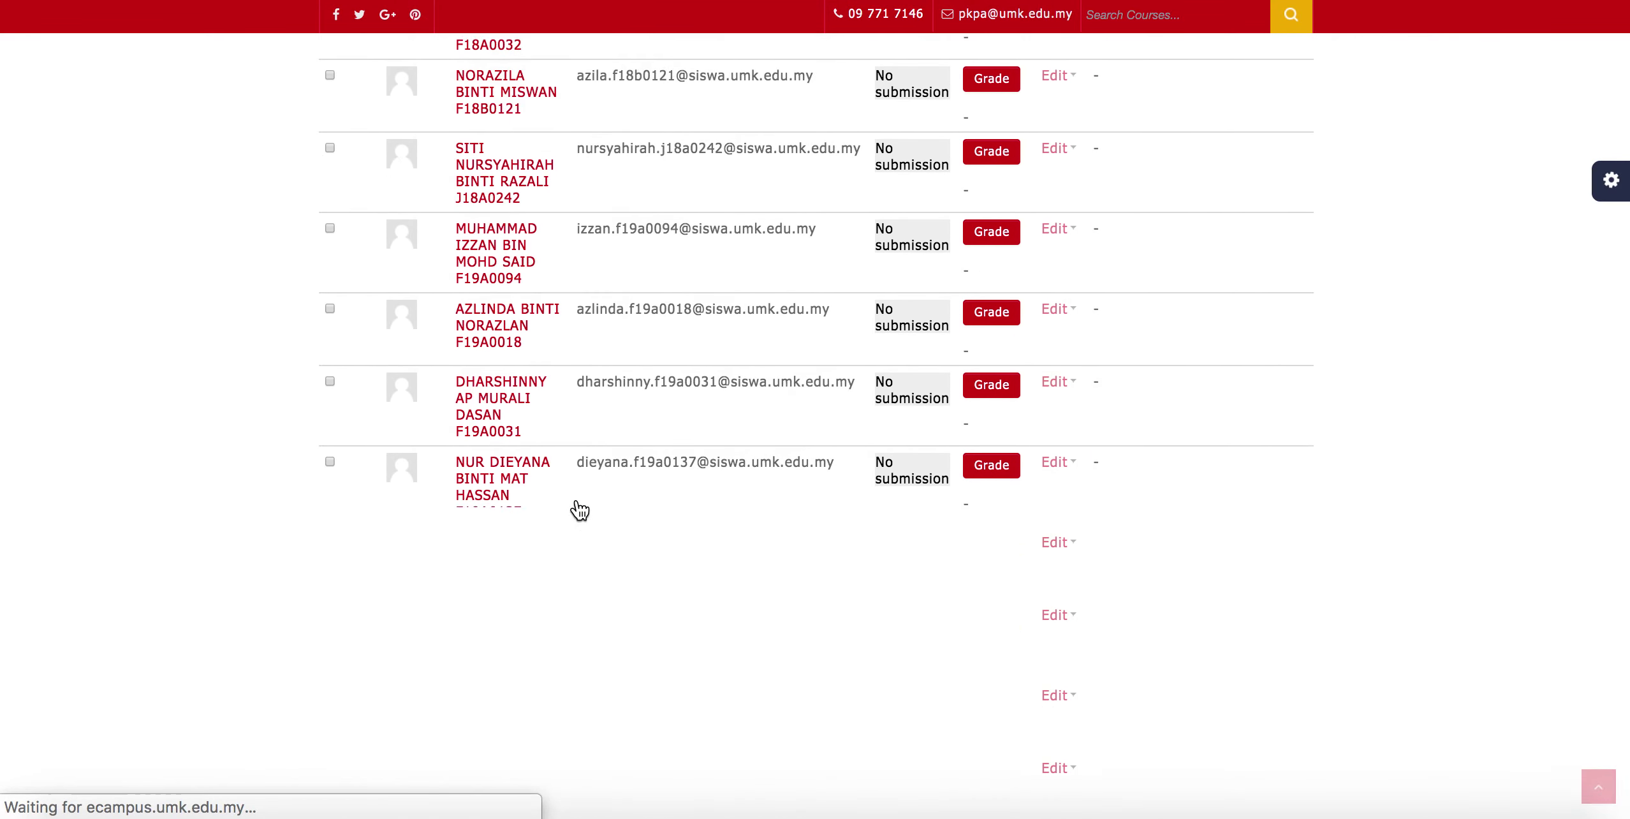
{"action": "scroll", "coordinate": [579, 510], "scroll_direction": "down", "scroll_amount": 3}
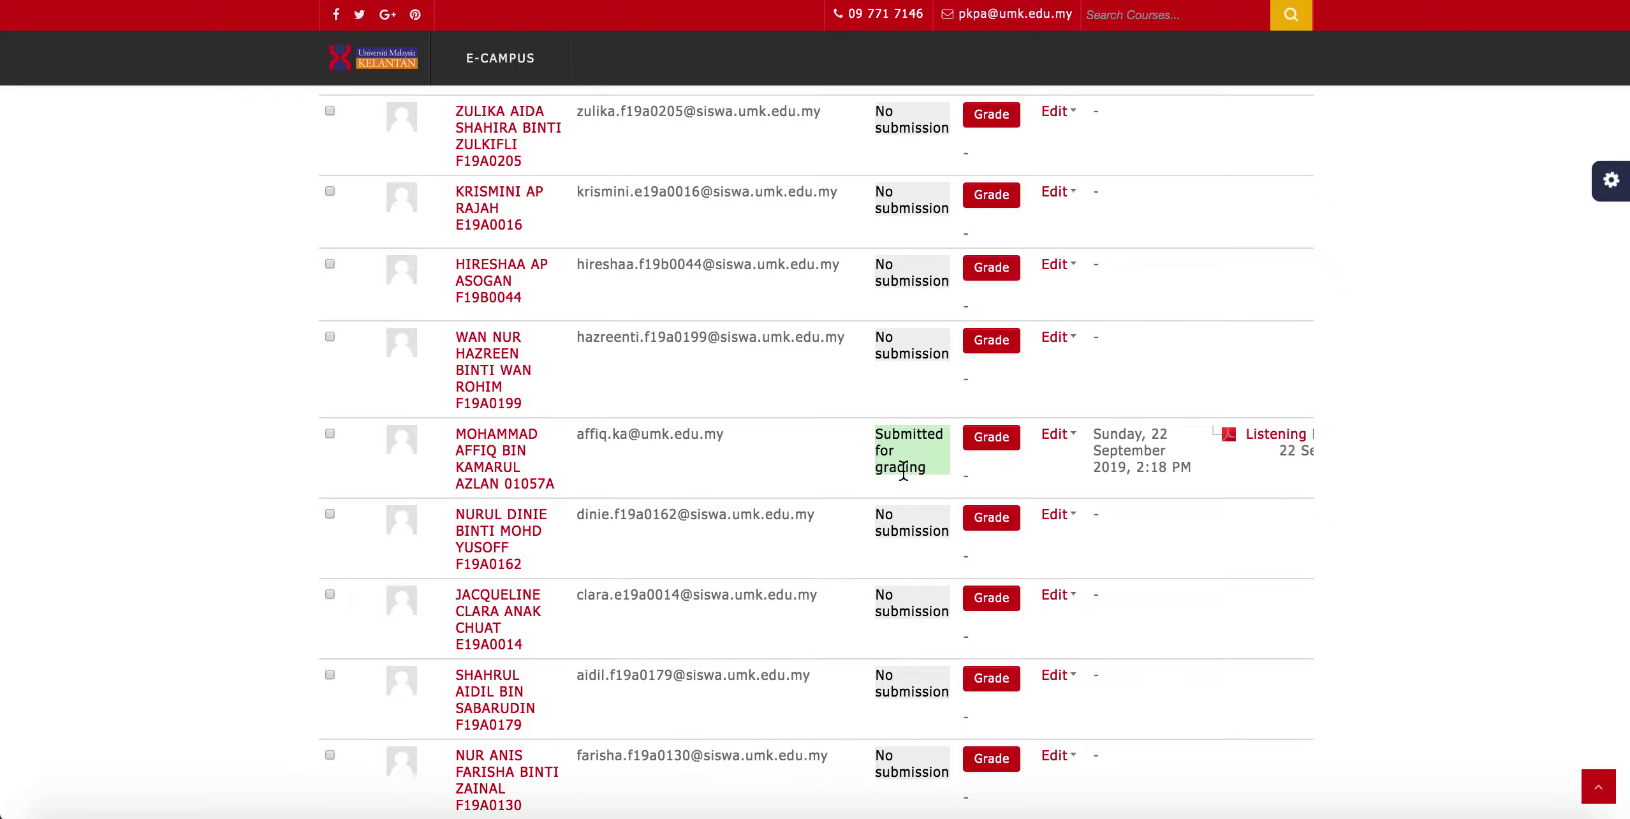
{"action": "scroll", "coordinate": [904, 472], "scroll_direction": "right", "scroll_amount": 7}
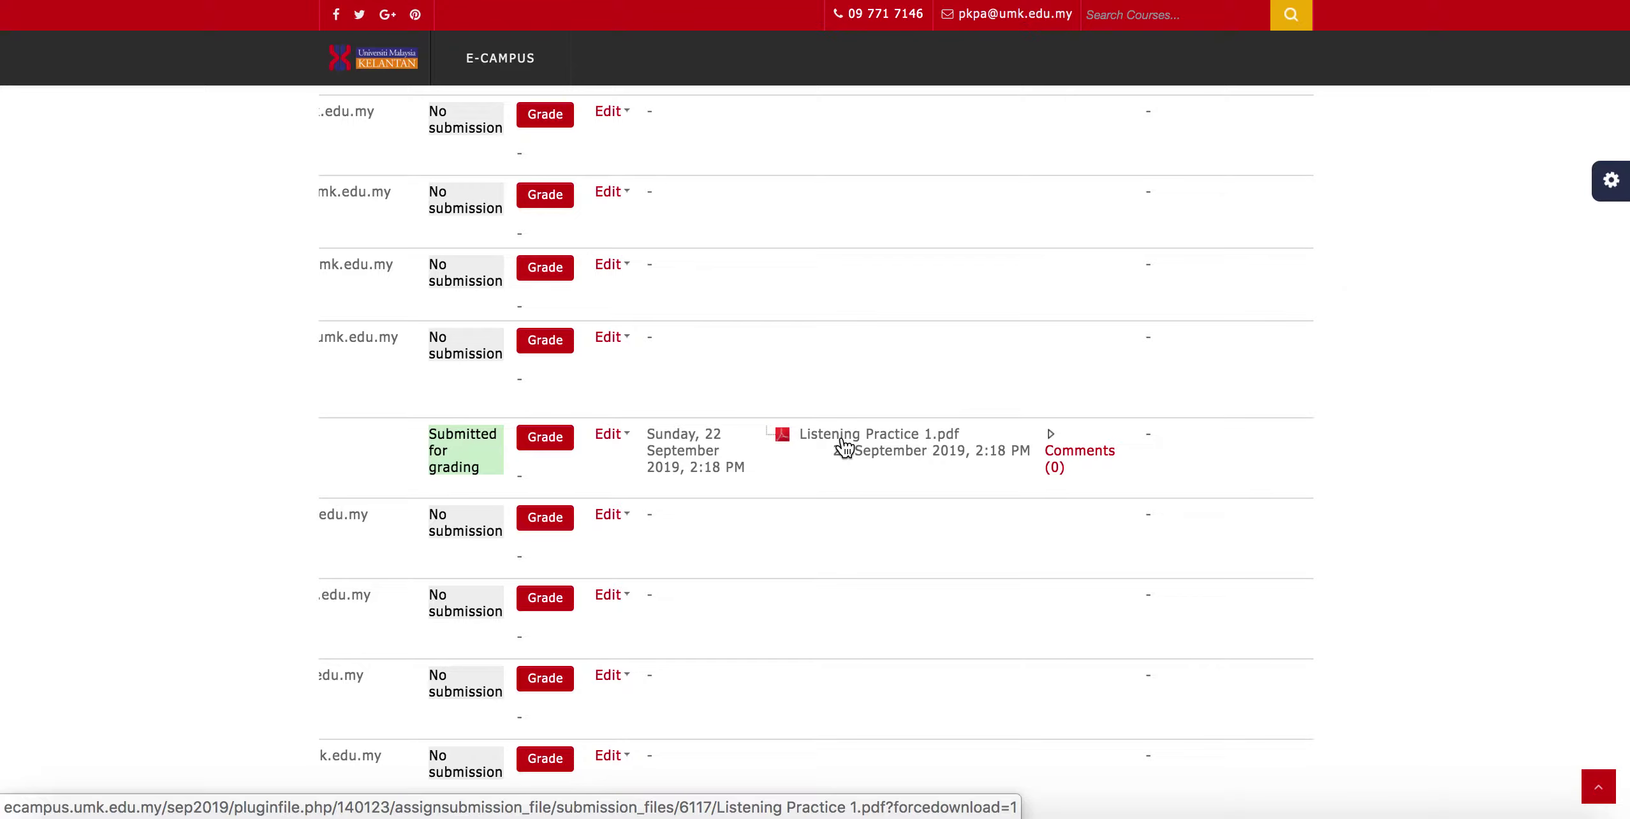
Download Listening Practice 1.pdf and save the comment 'Great!' on the submission.
{"action": "left_click", "coordinate": [842, 440]}
{"action": "left_click", "coordinate": [1066, 461]}
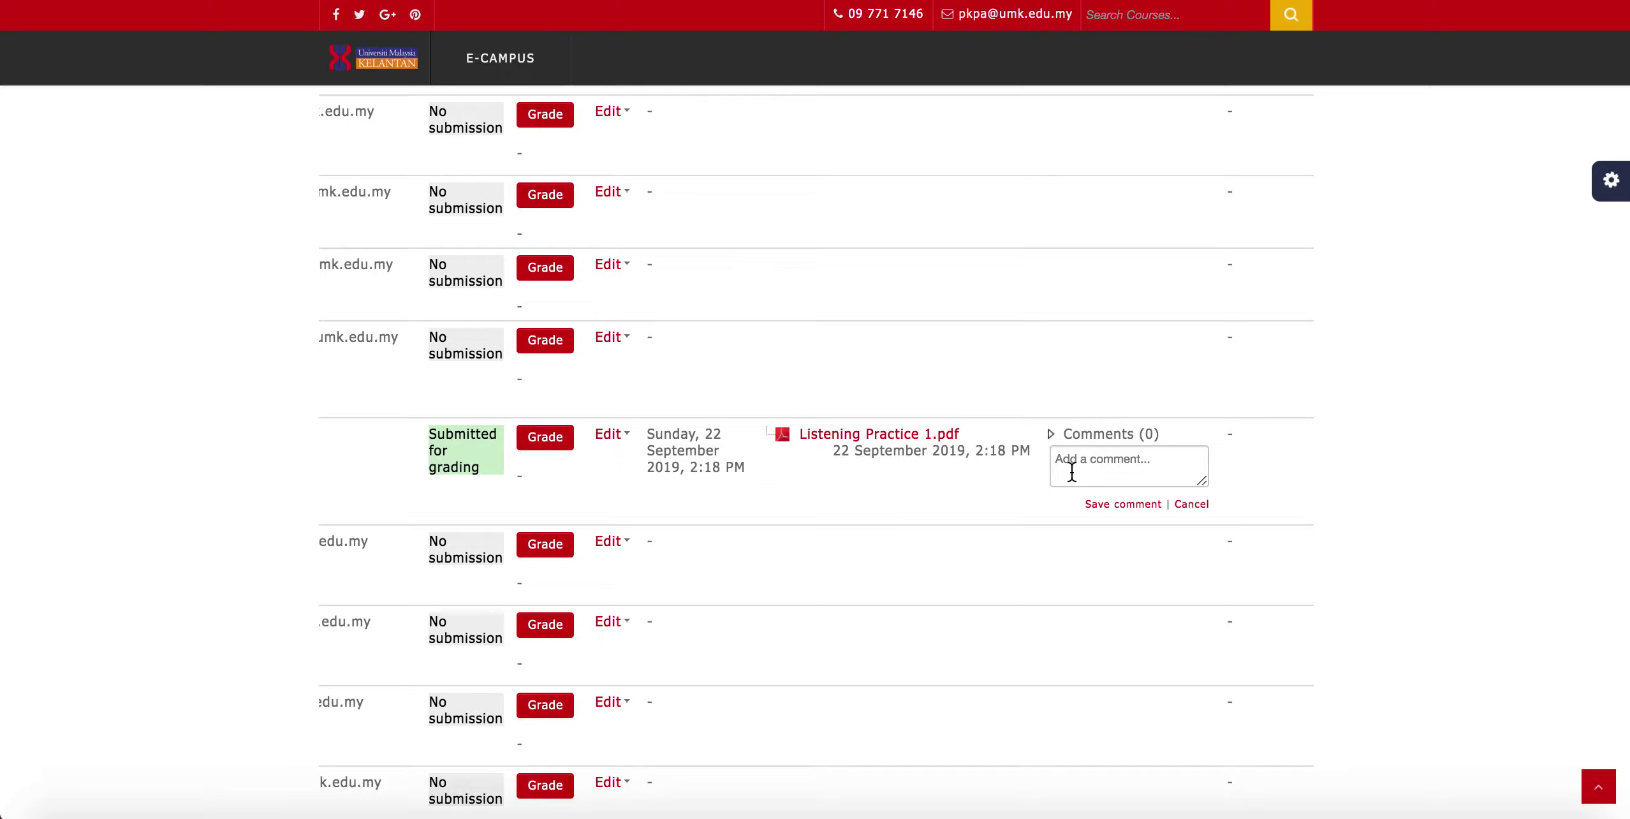
{"action": "left_click", "coordinate": [1073, 472]}
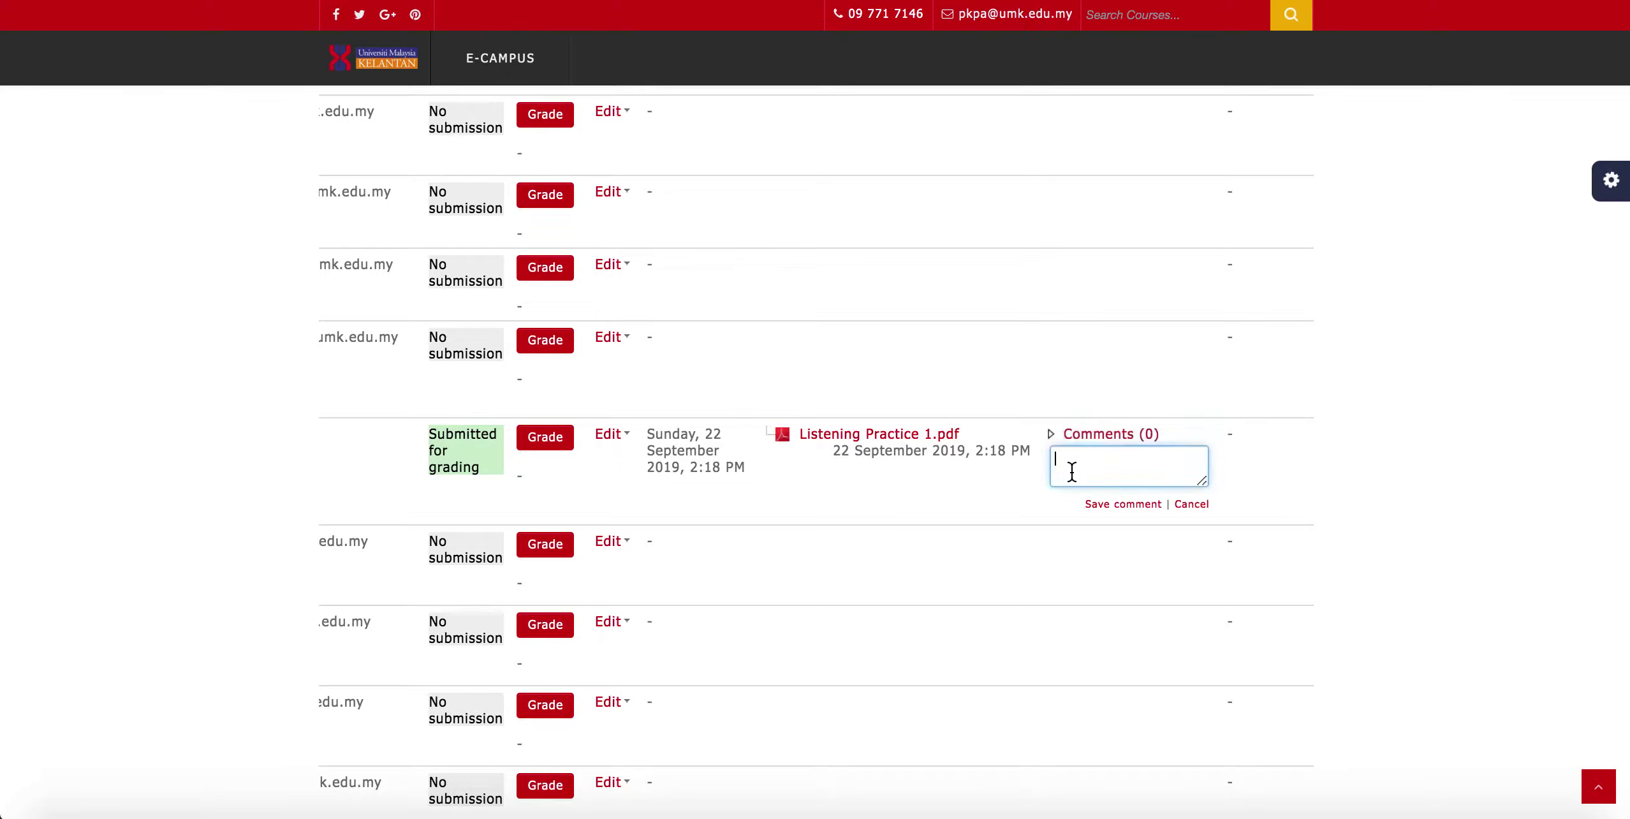
{"action": "type", "text": "Great!"}
{"action": "left_click", "coordinate": [1105, 509]}
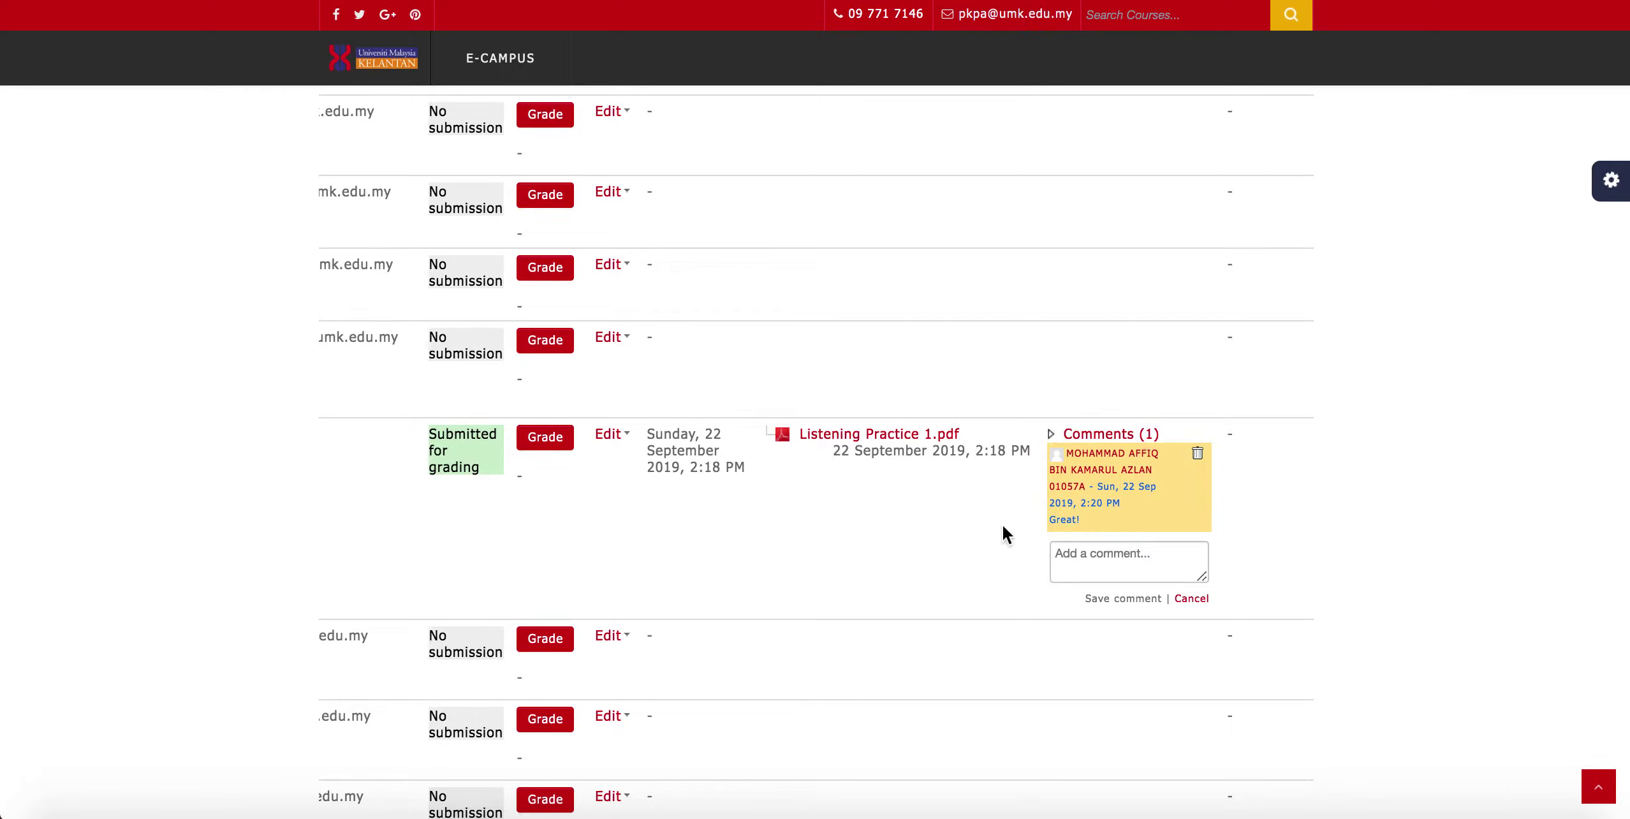
{"action": "scroll", "coordinate": [896, 521], "scroll_direction": "left", "scroll_amount": 10}
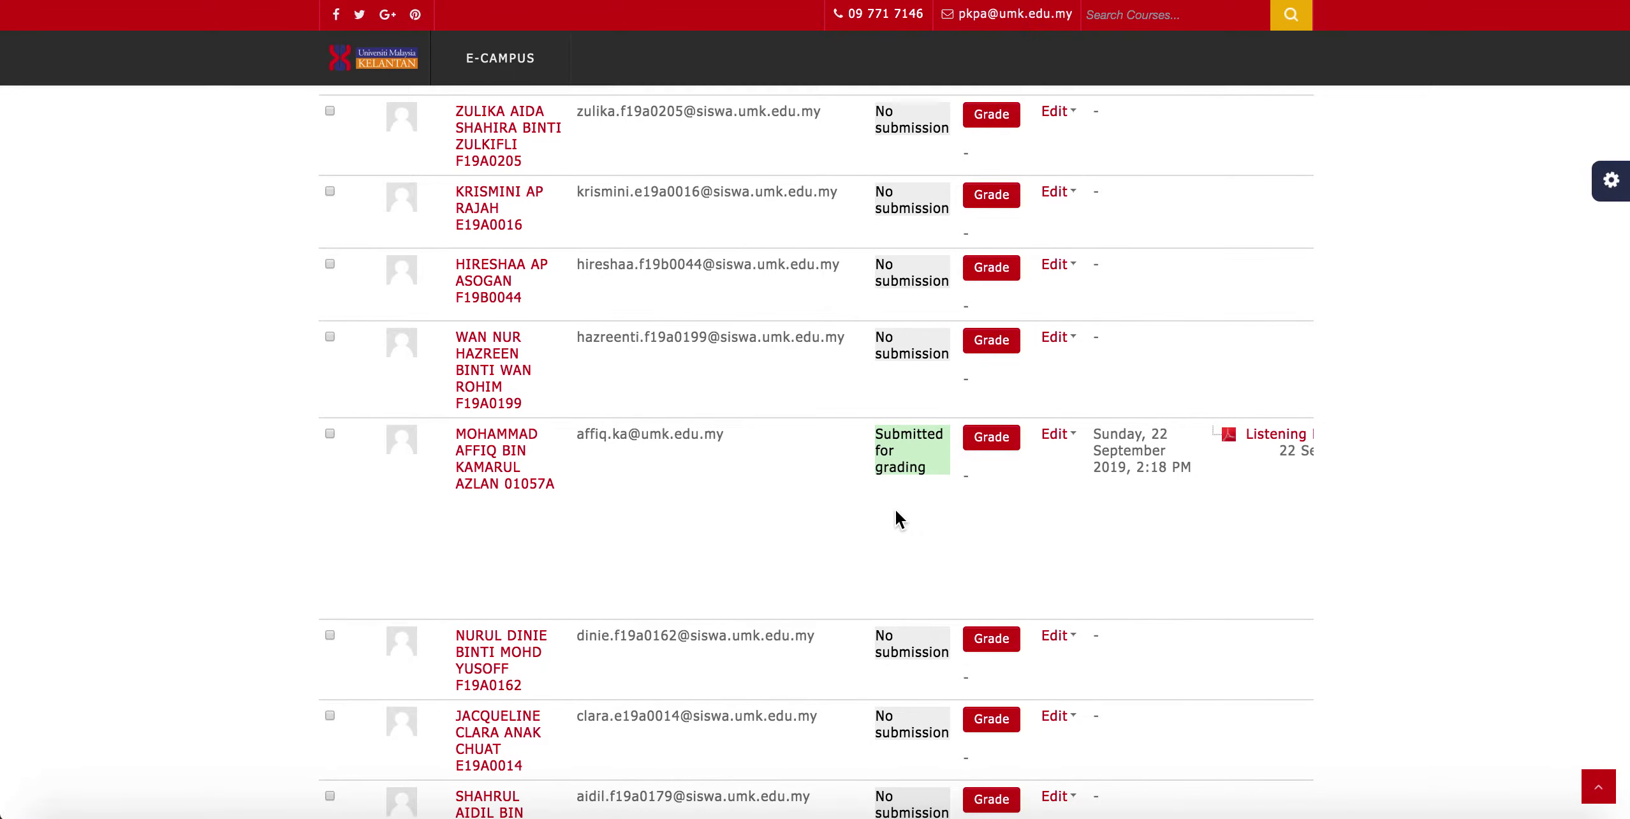
Open Grade for the submitted row, dismiss INVALIDRESPONSE, and reach the Feedback files area.
{"action": "scroll", "coordinate": [895, 518], "scroll_direction": "right", "scroll_amount": 2}
{"action": "scroll", "coordinate": [899, 520], "scroll_direction": "right", "scroll_amount": 2}
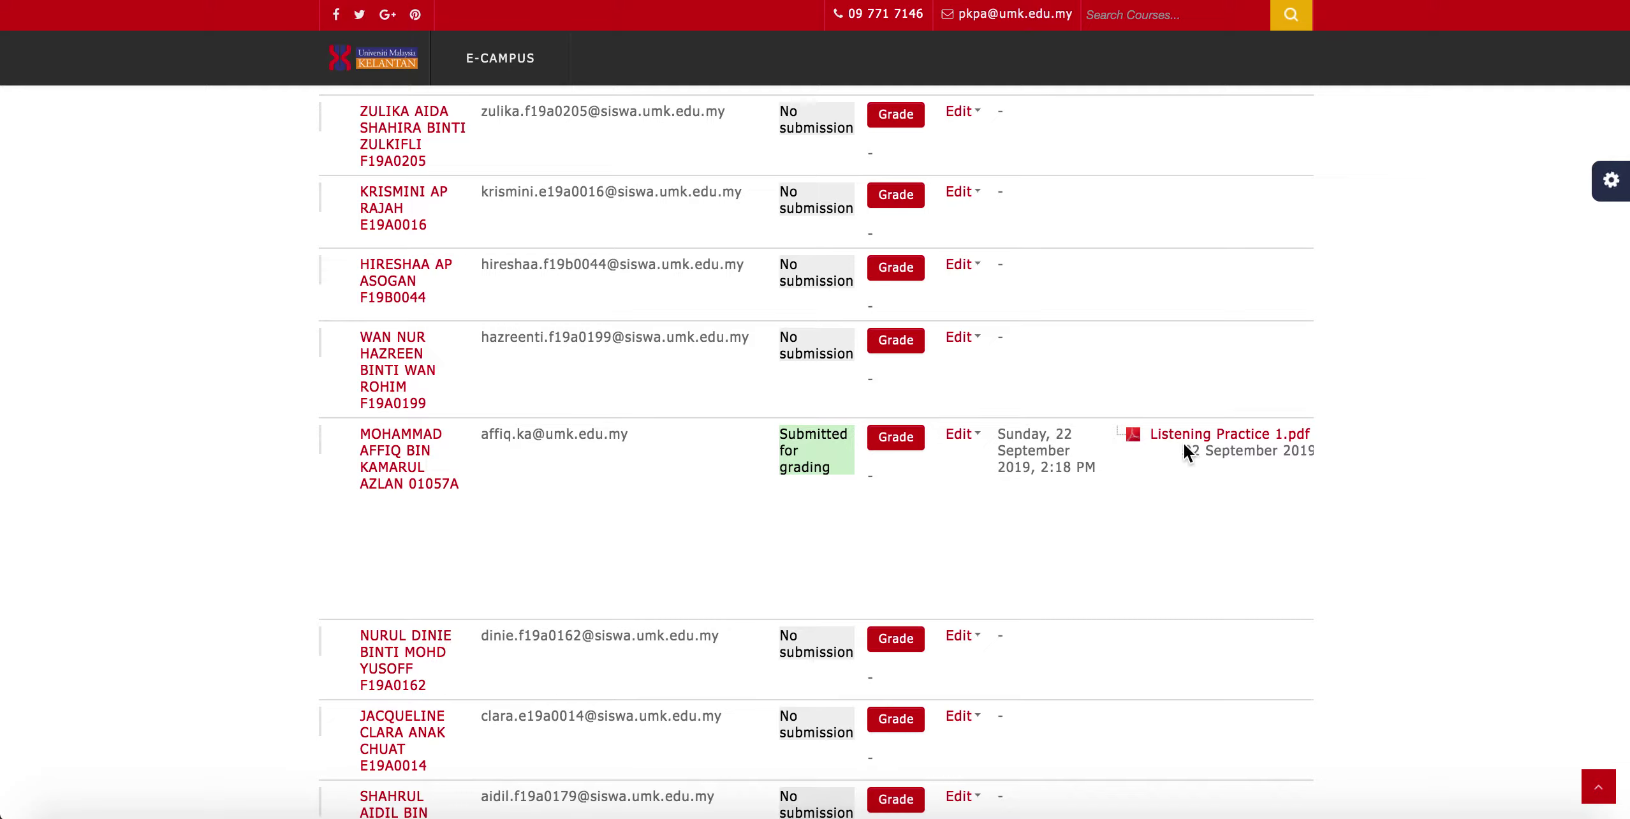
{"action": "left_click", "coordinate": [957, 437]}
{"action": "left_click", "coordinate": [896, 439]}
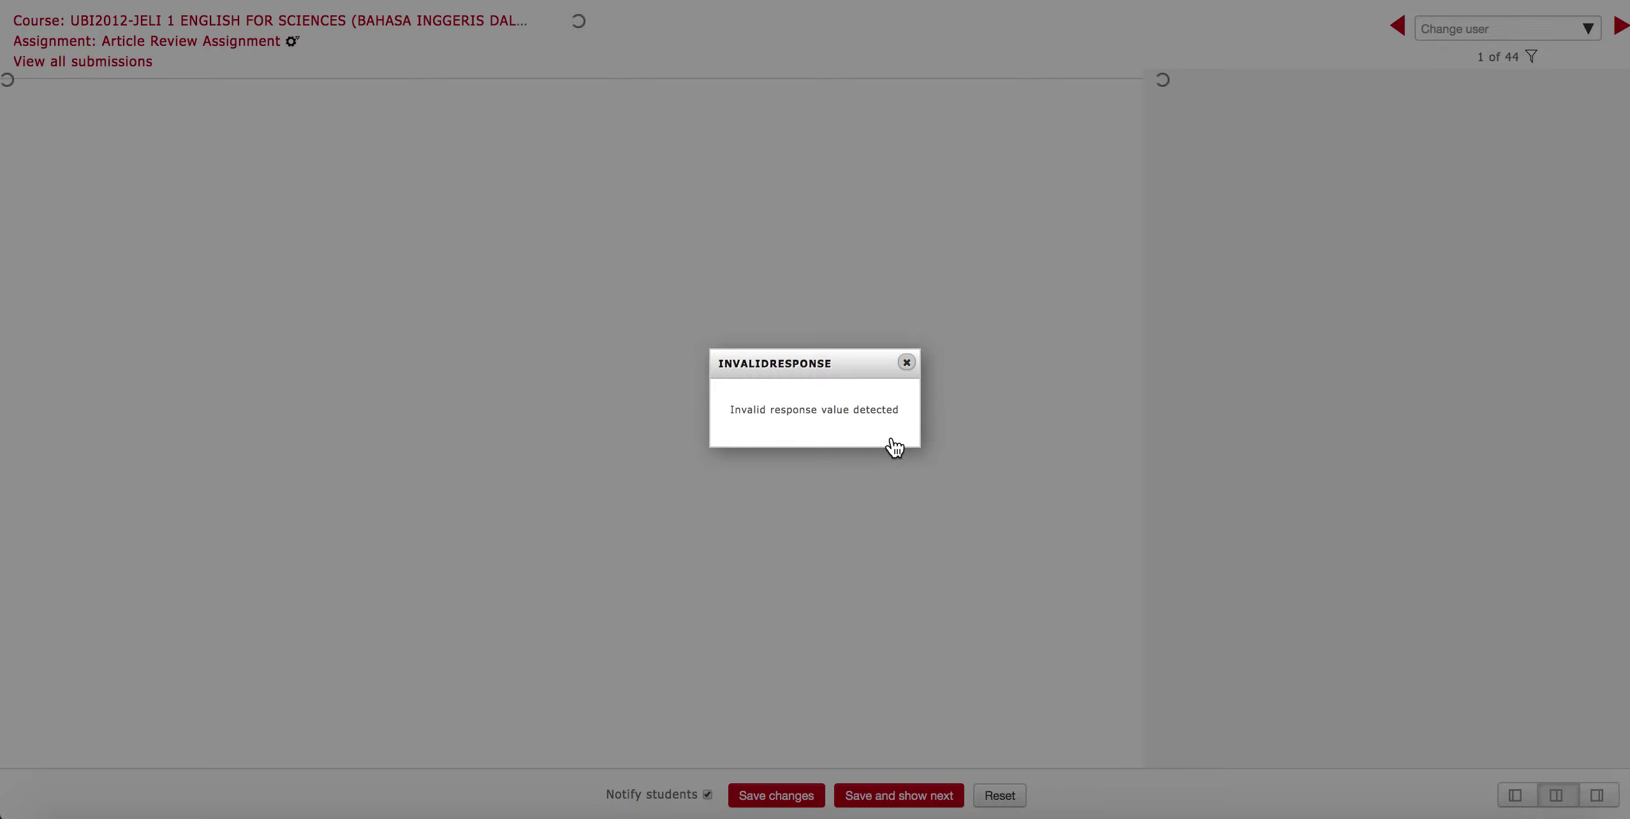
{"action": "left_click", "coordinate": [906, 363]}
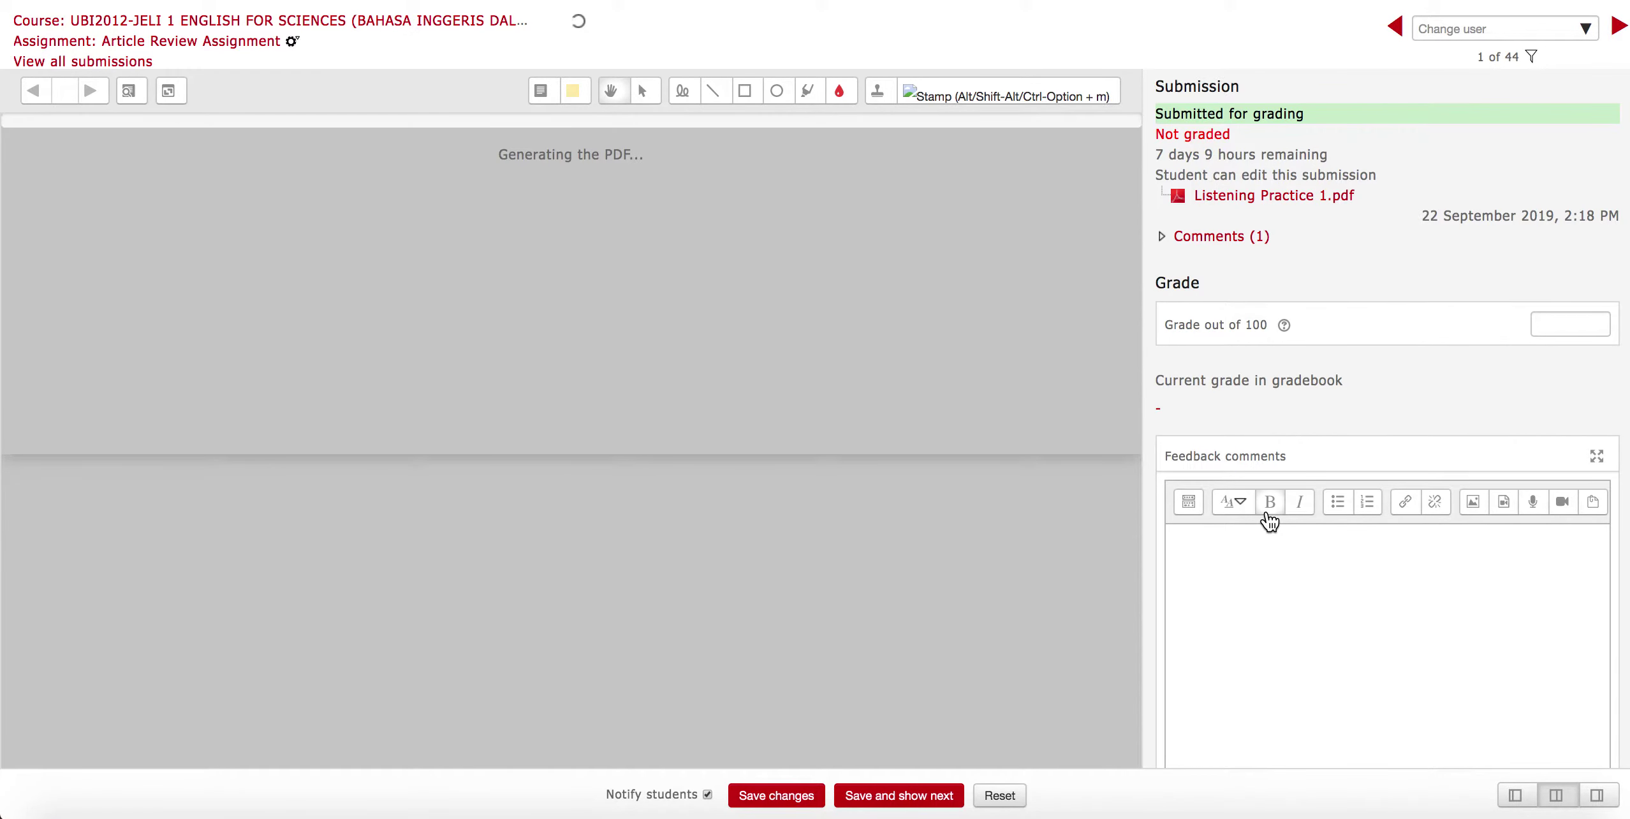
{"action": "scroll", "coordinate": [1267, 514], "scroll_direction": "down", "scroll_amount": 5}
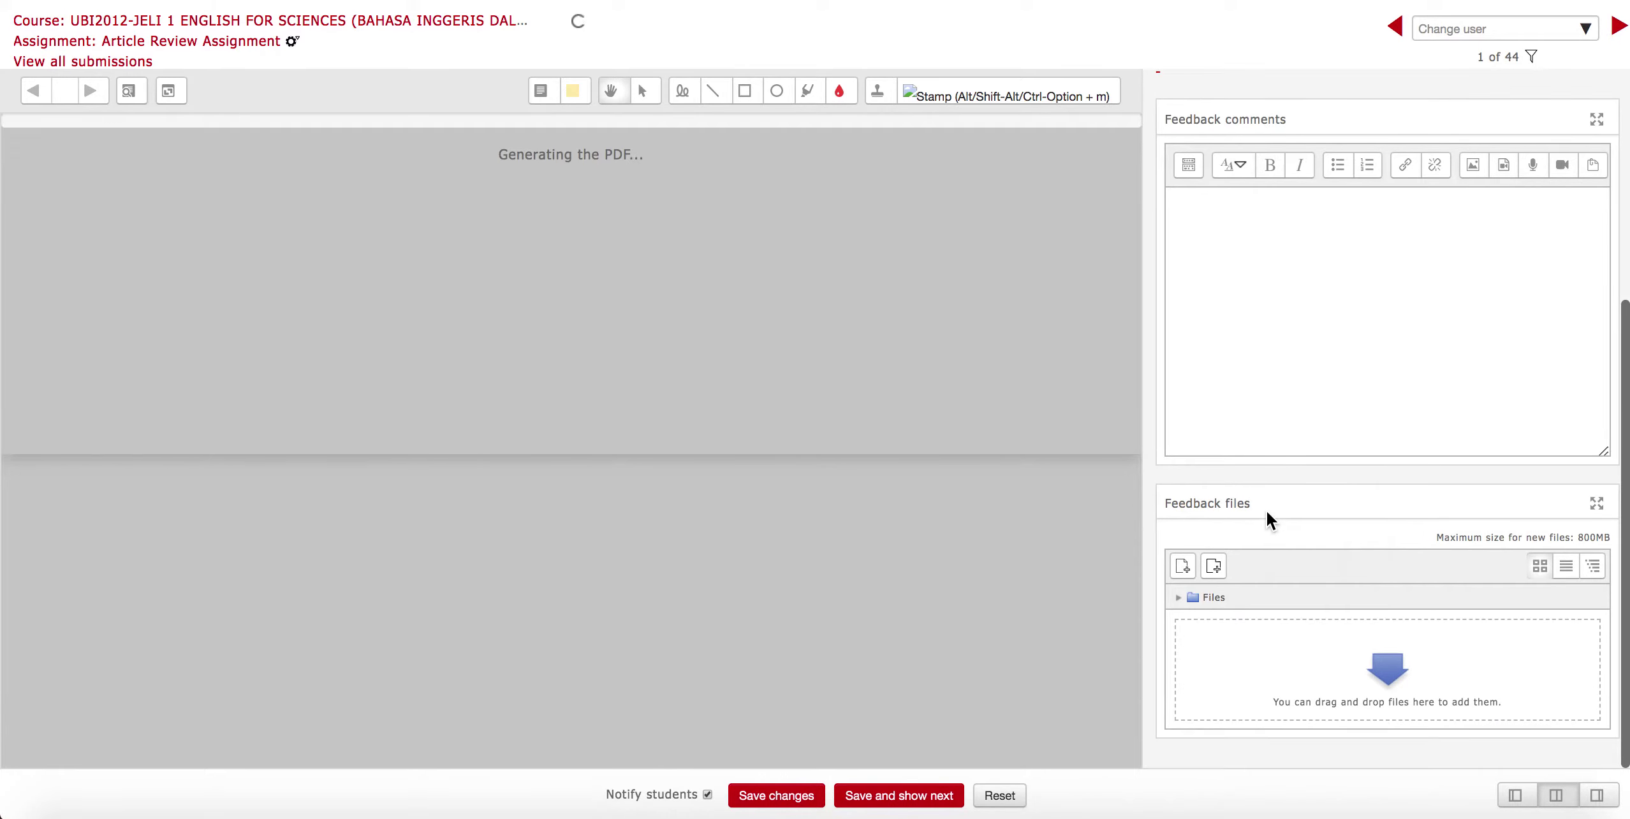
{"action": "scroll", "coordinate": [1245, 520], "scroll_direction": "up", "scroll_amount": 2}
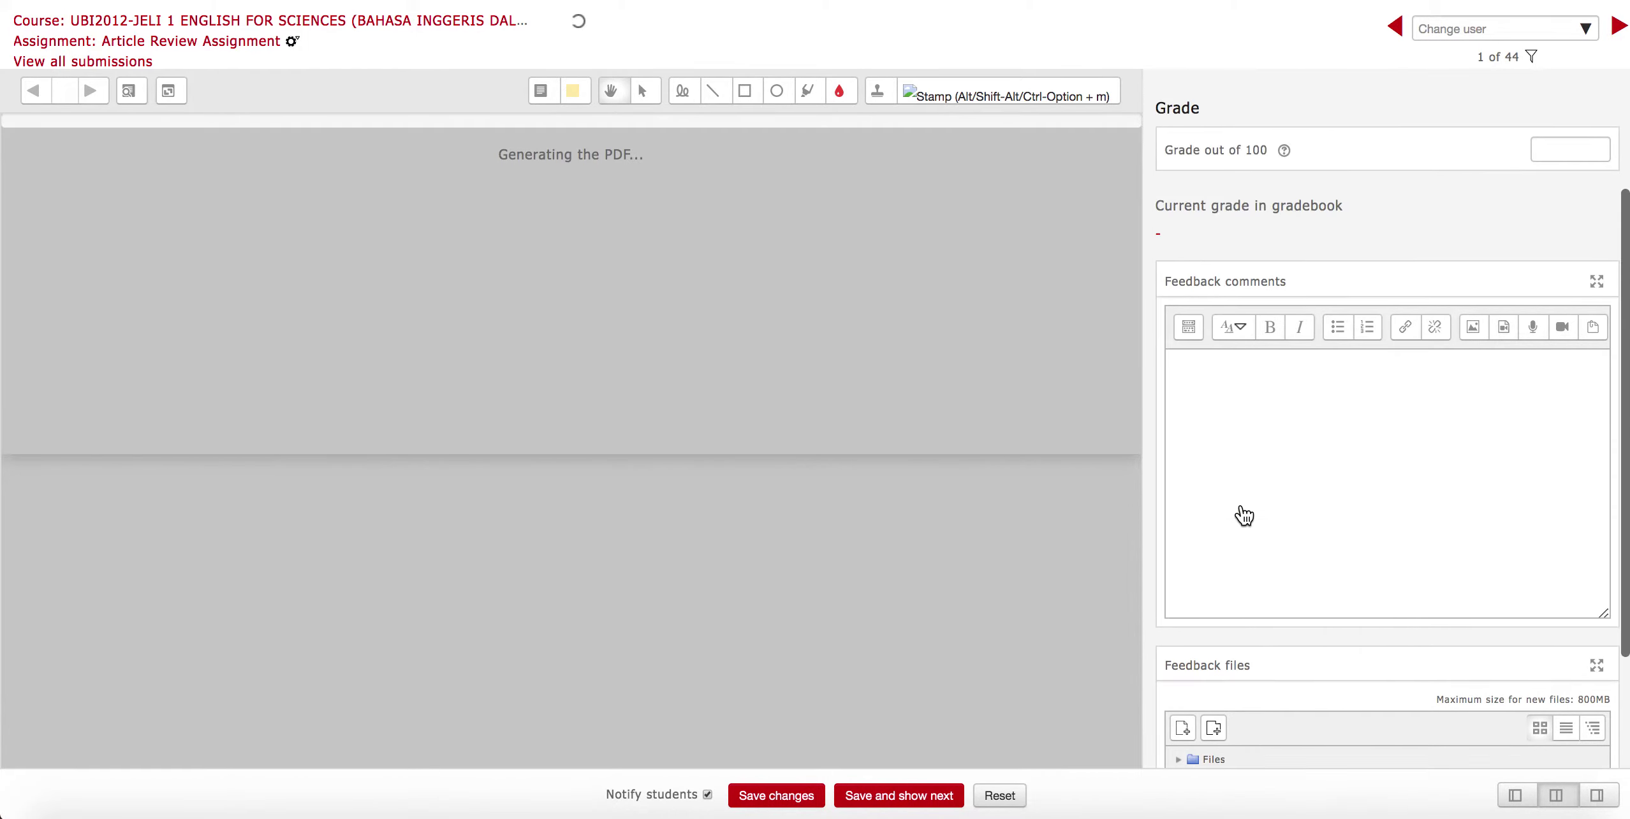
{"action": "scroll", "coordinate": [1242, 510], "scroll_direction": "down", "scroll_amount": 3}
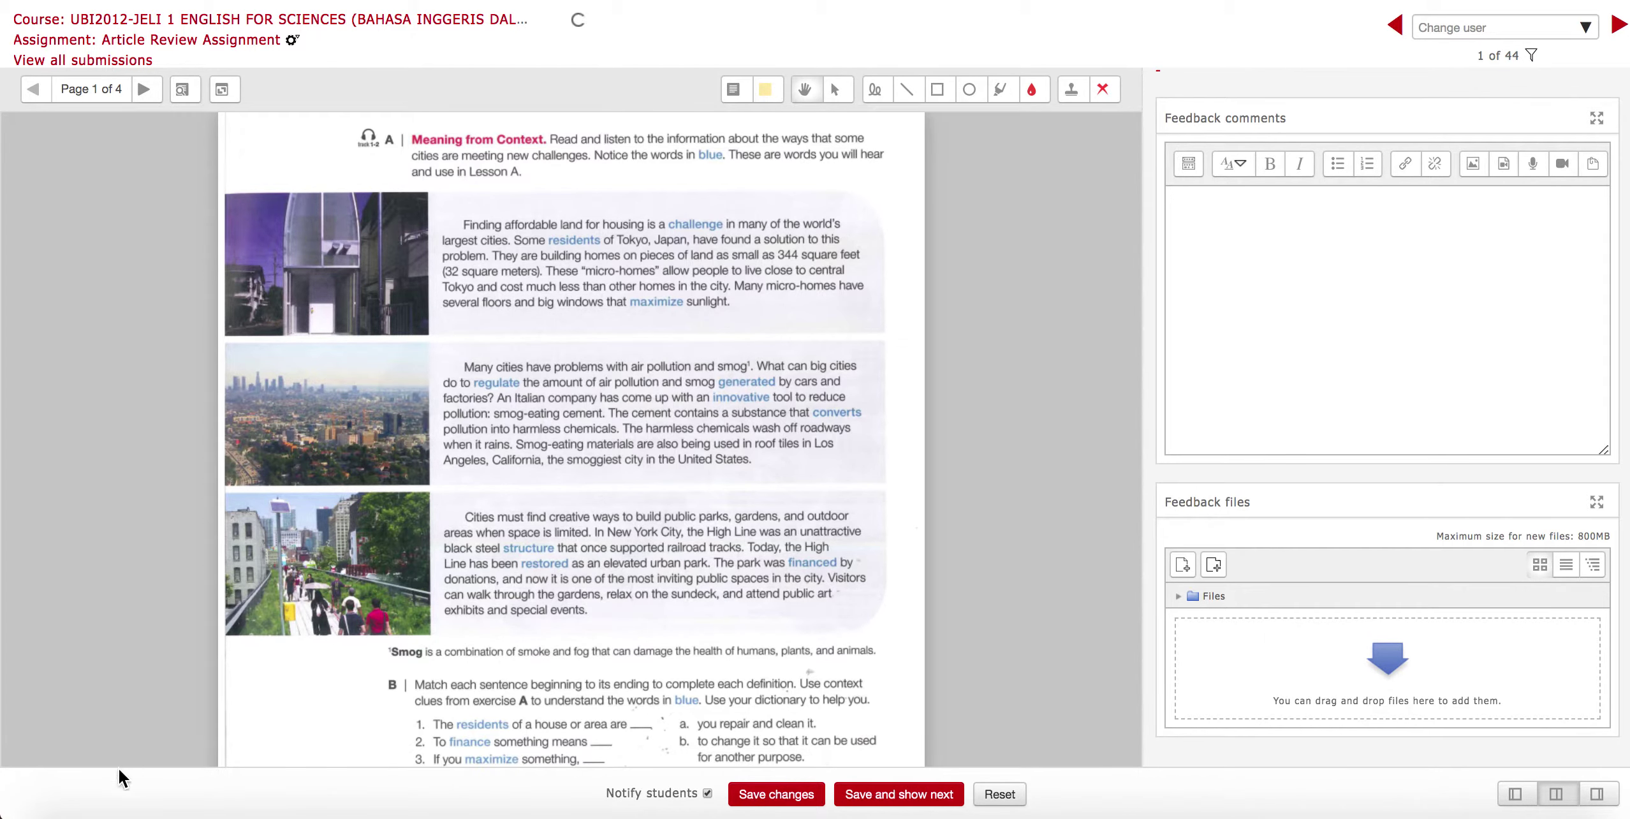
Attach Grammar Answer Scheme Unit 1.pdf as the feedback file and save changes.
{"action": "left_click", "coordinate": [70, 813]}
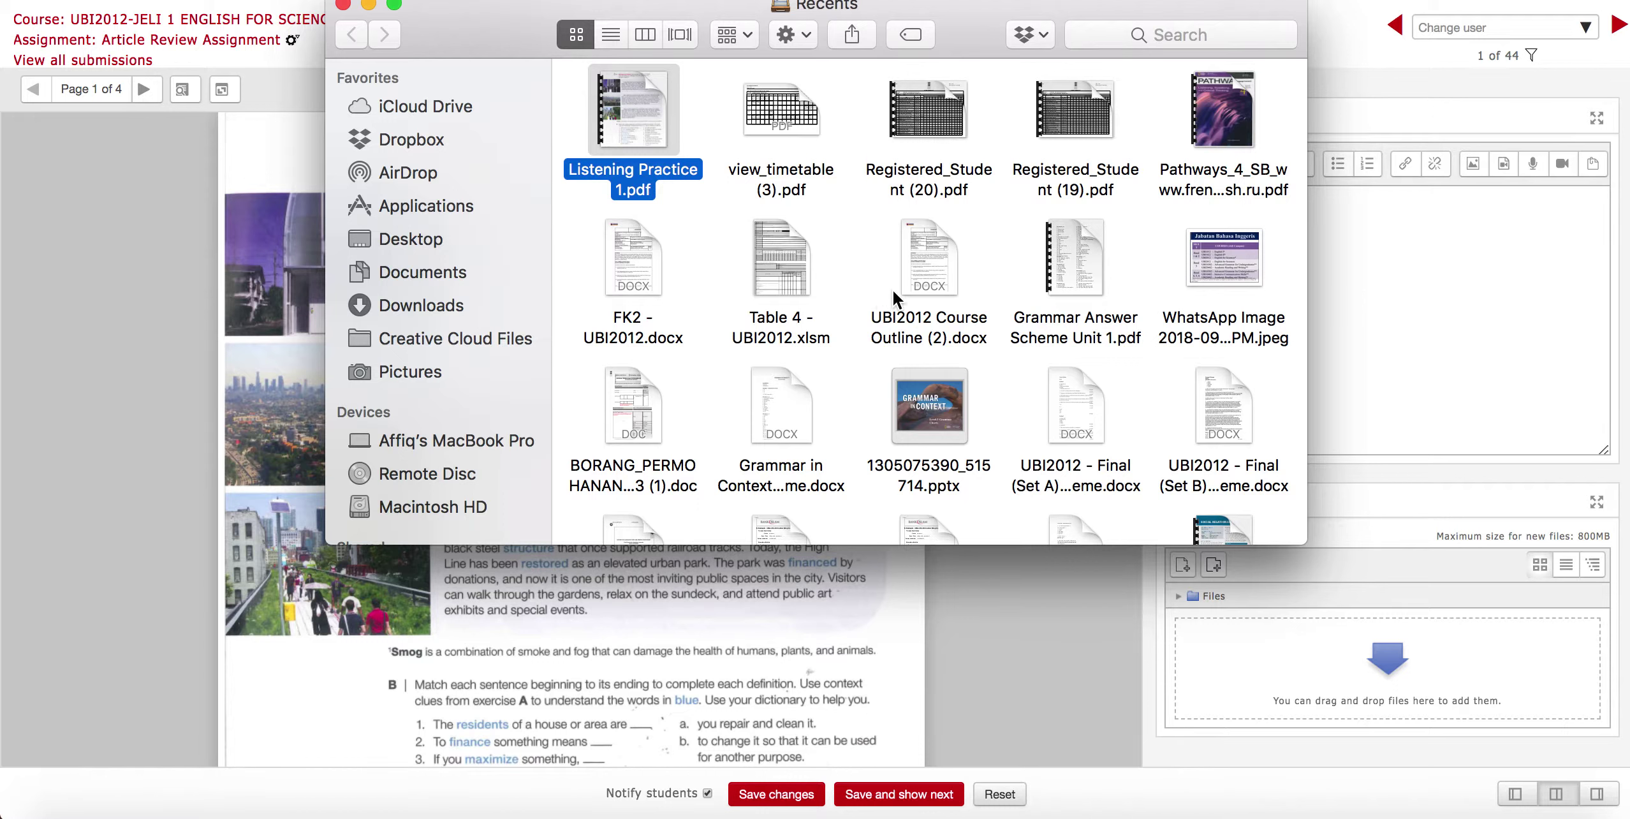
{"action": "left_click", "coordinate": [1076, 251]}
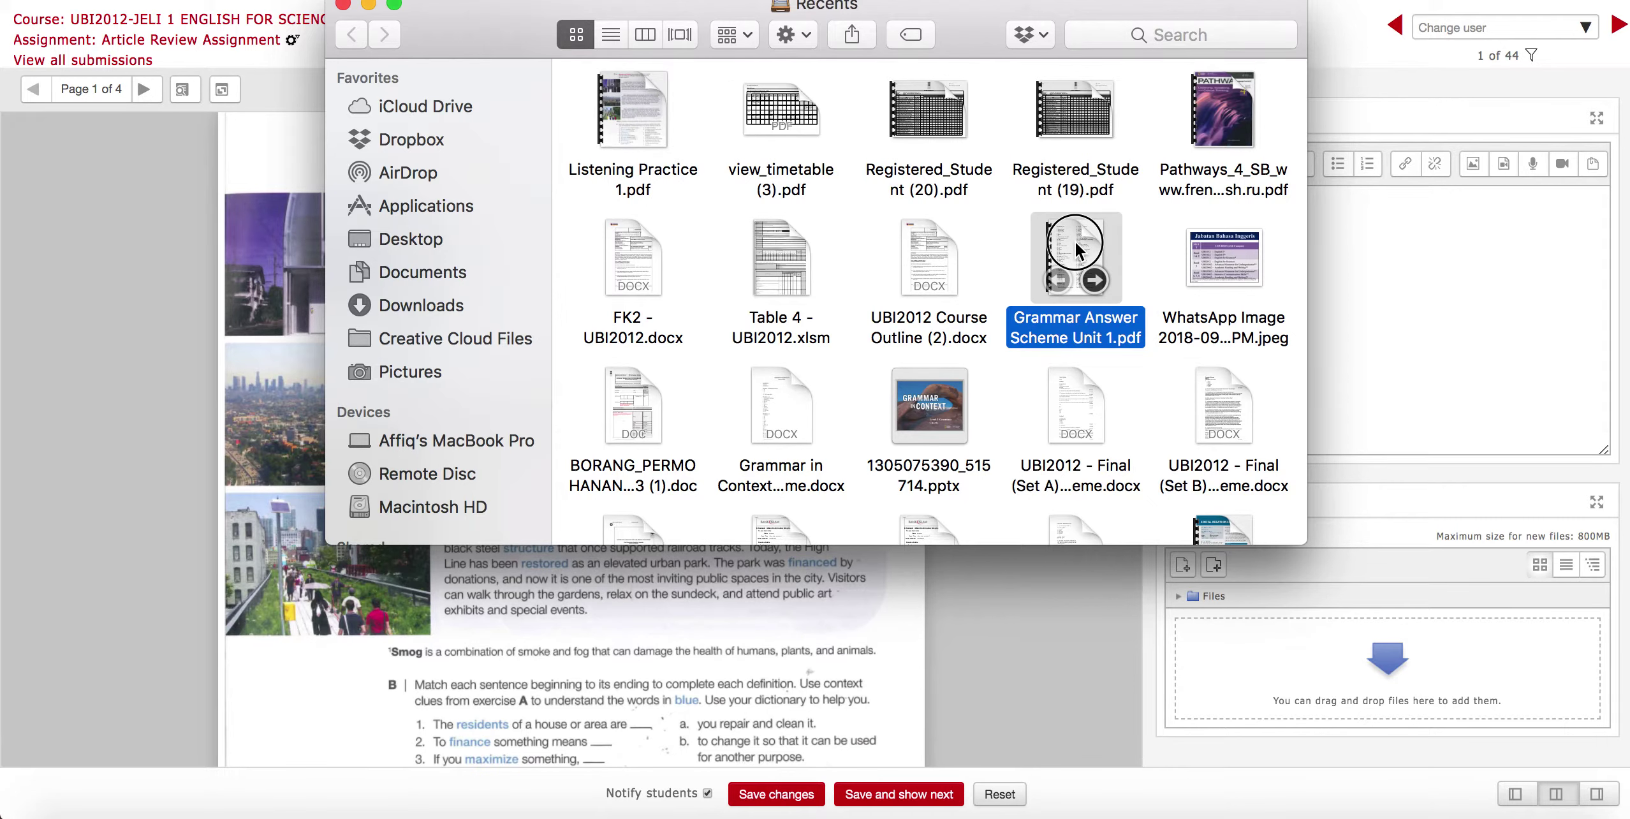
{"action": "left_click_drag", "start_coordinate": [1076, 245], "coordinate": [1301, 632]}
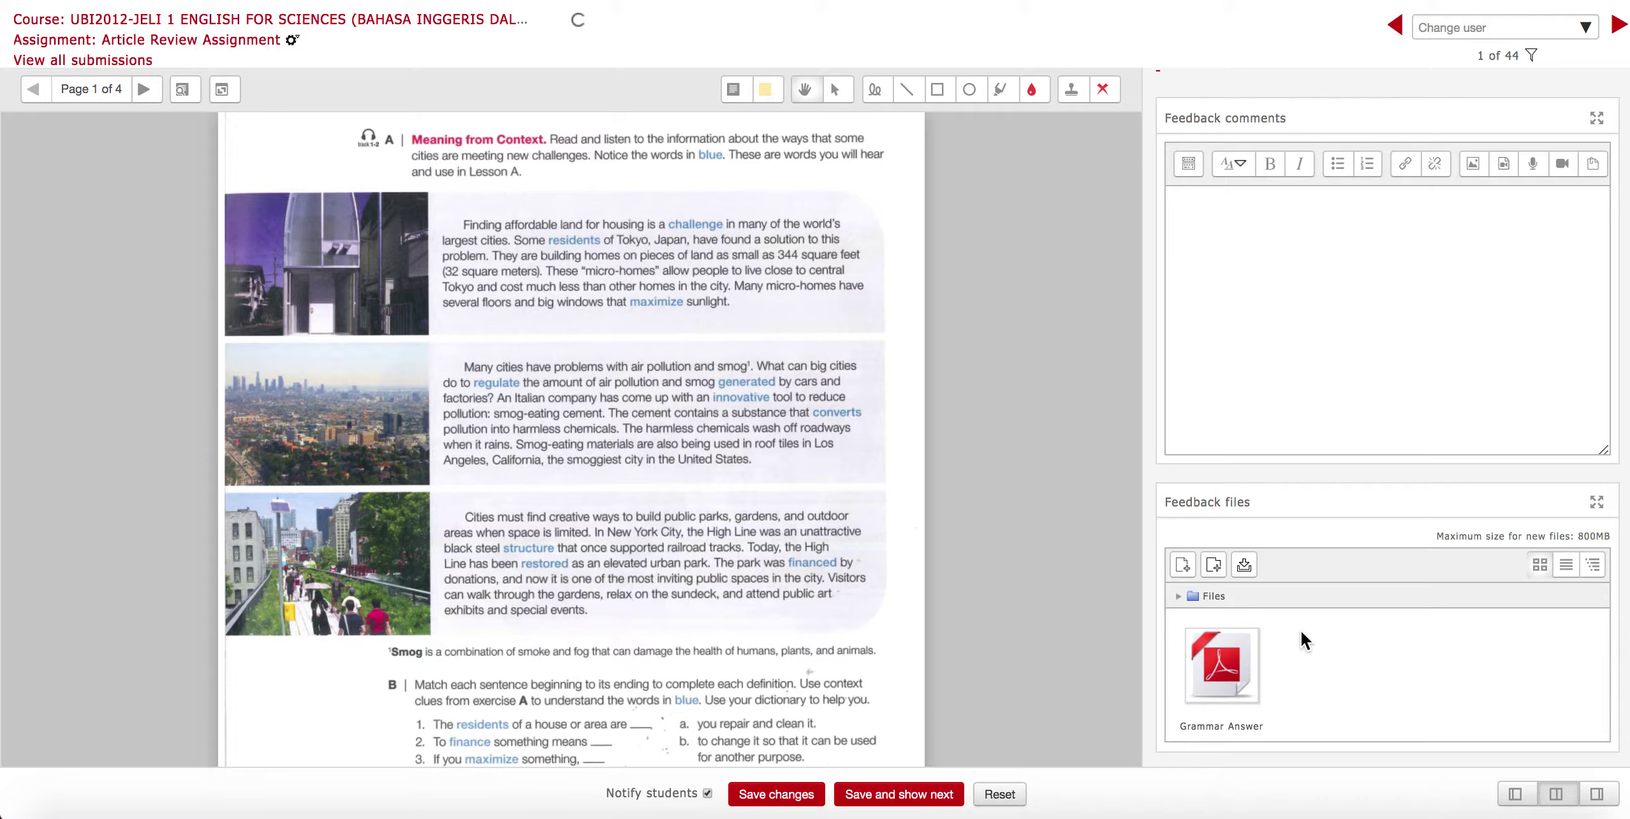
{"action": "left_click", "coordinate": [774, 798]}
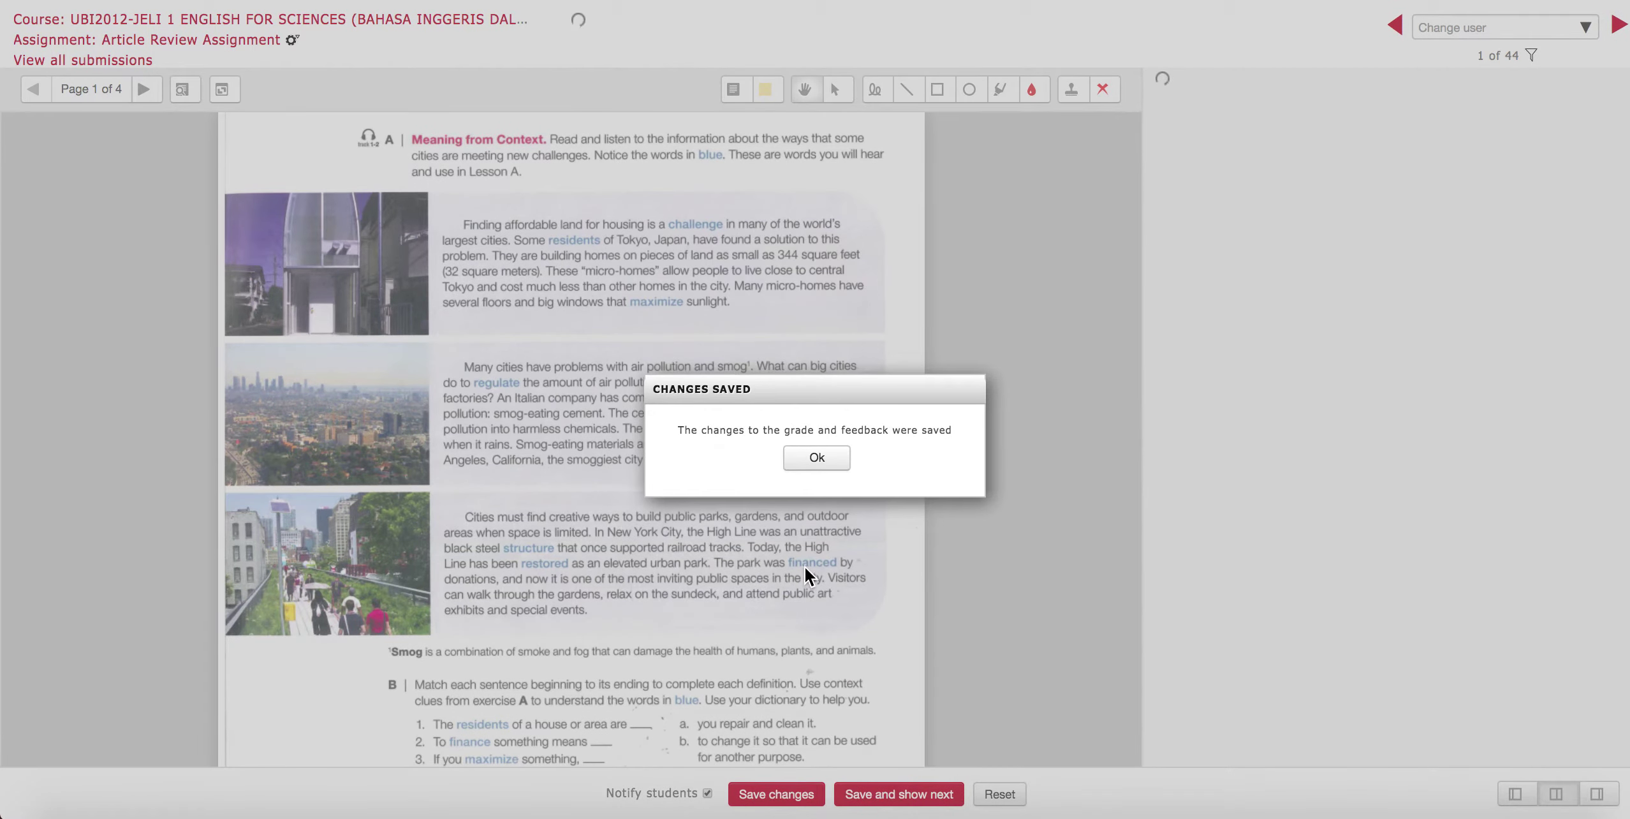
Confirm Changes saved, return to the course, and reopen Article Review Assignment's submissions table.
{"action": "left_click", "coordinate": [811, 462]}
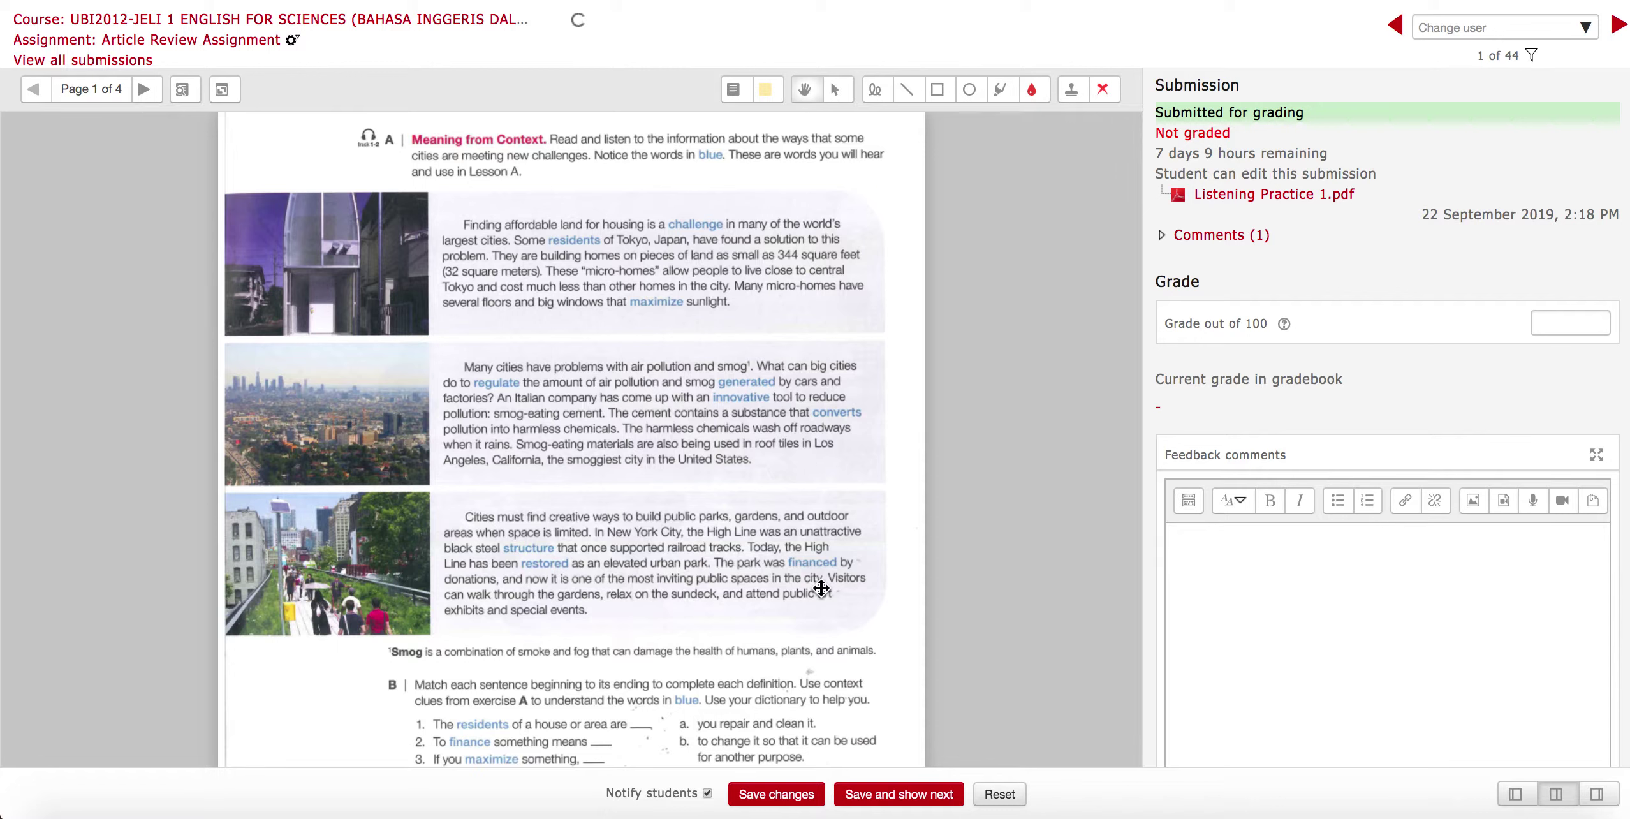
{"action": "left_click", "coordinate": [201, 20]}
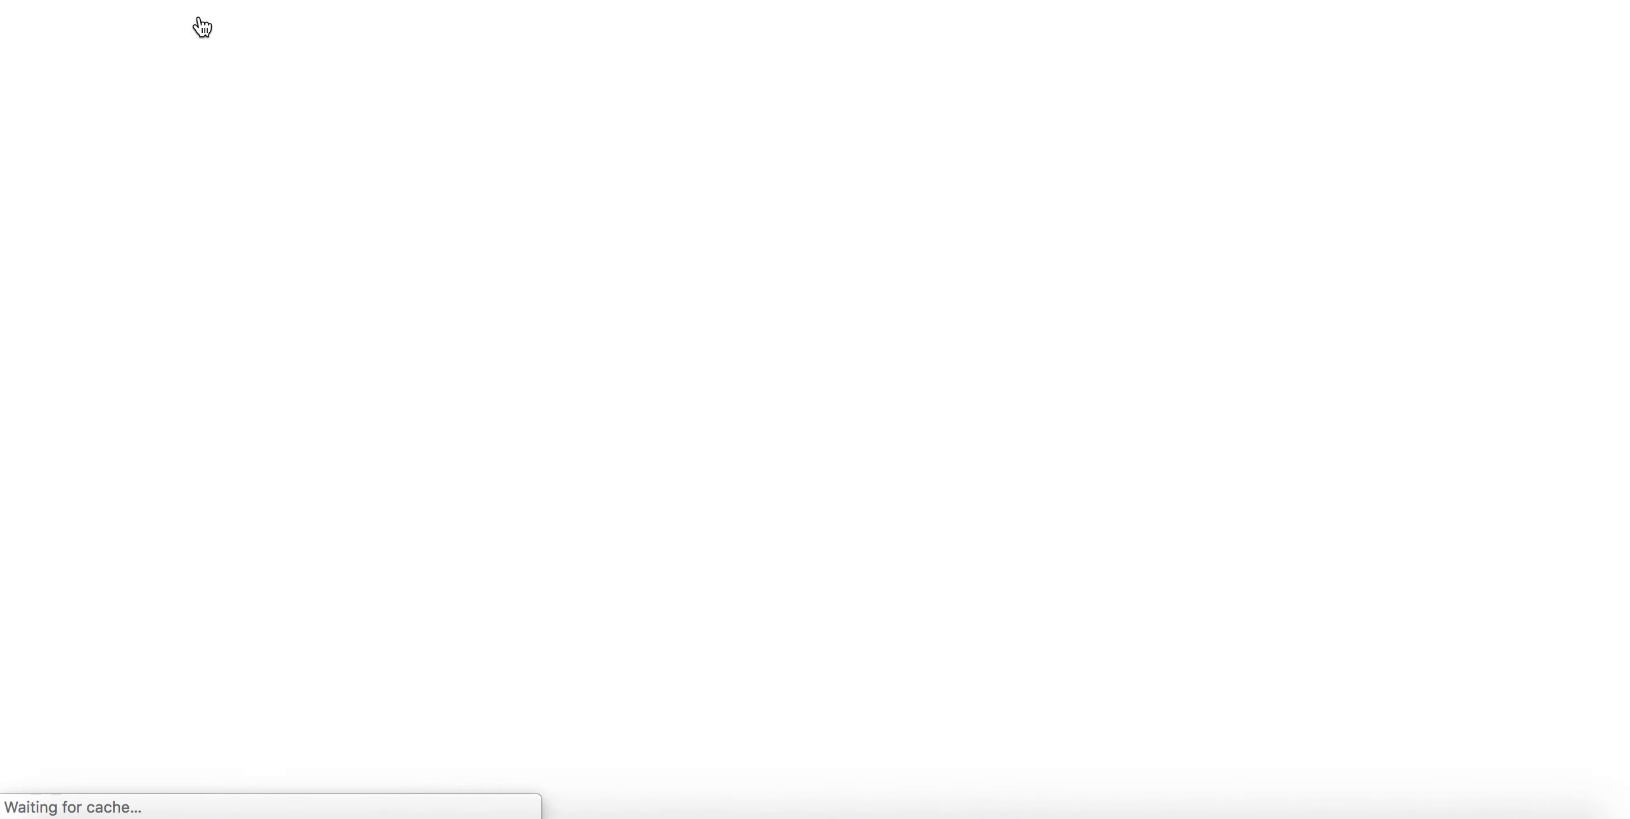
{"action": "scroll", "coordinate": [525, 410], "scroll_direction": "down", "scroll_amount": 20}
{"action": "scroll", "coordinate": [528, 421], "scroll_direction": "down", "scroll_amount": 7}
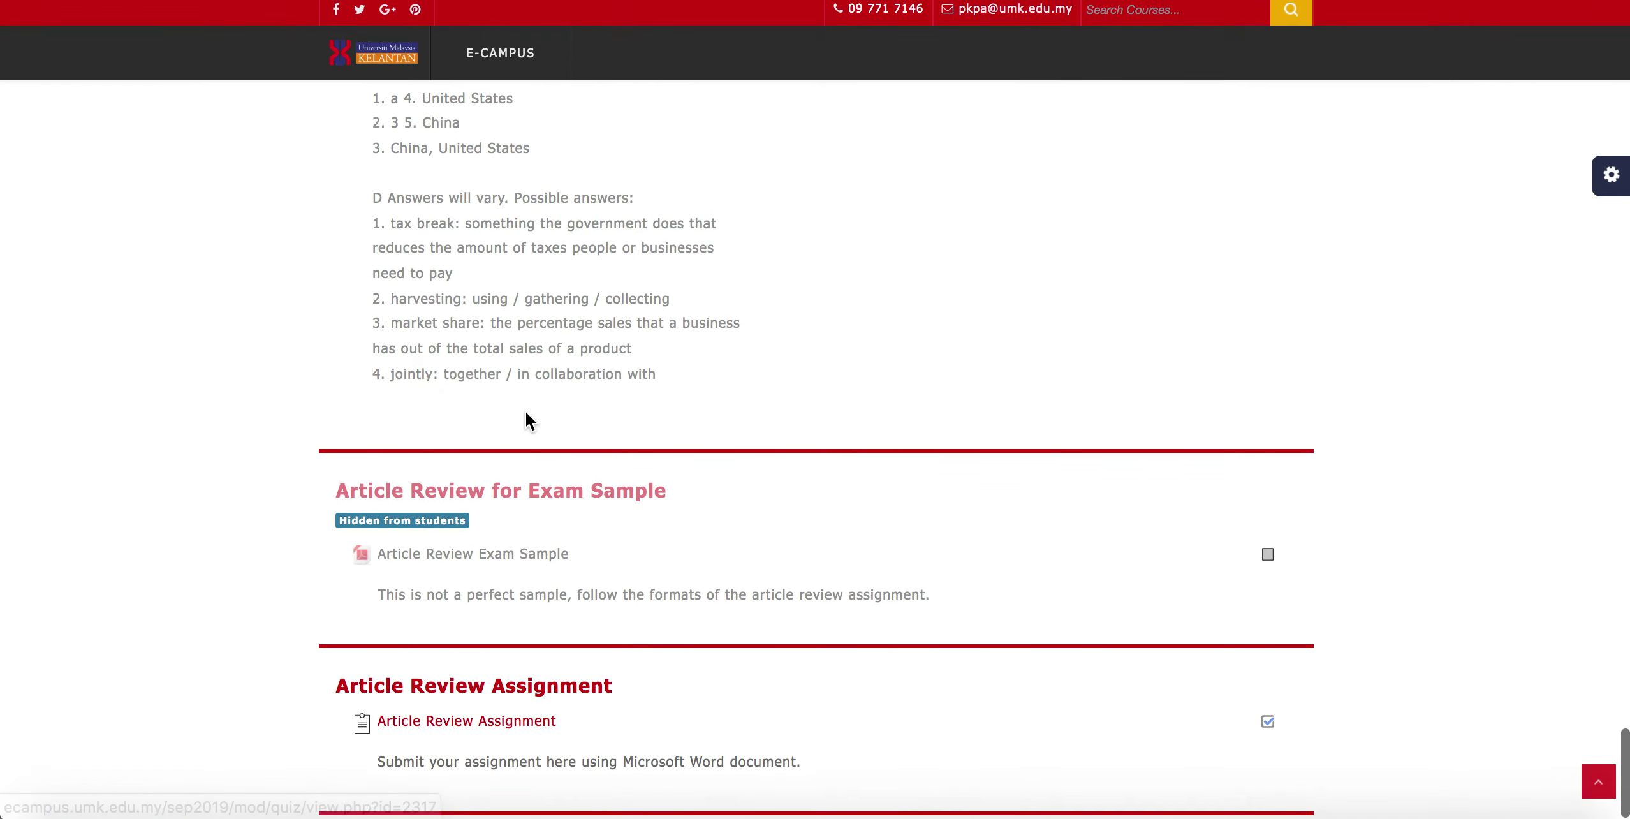
{"action": "left_click", "coordinate": [459, 737]}
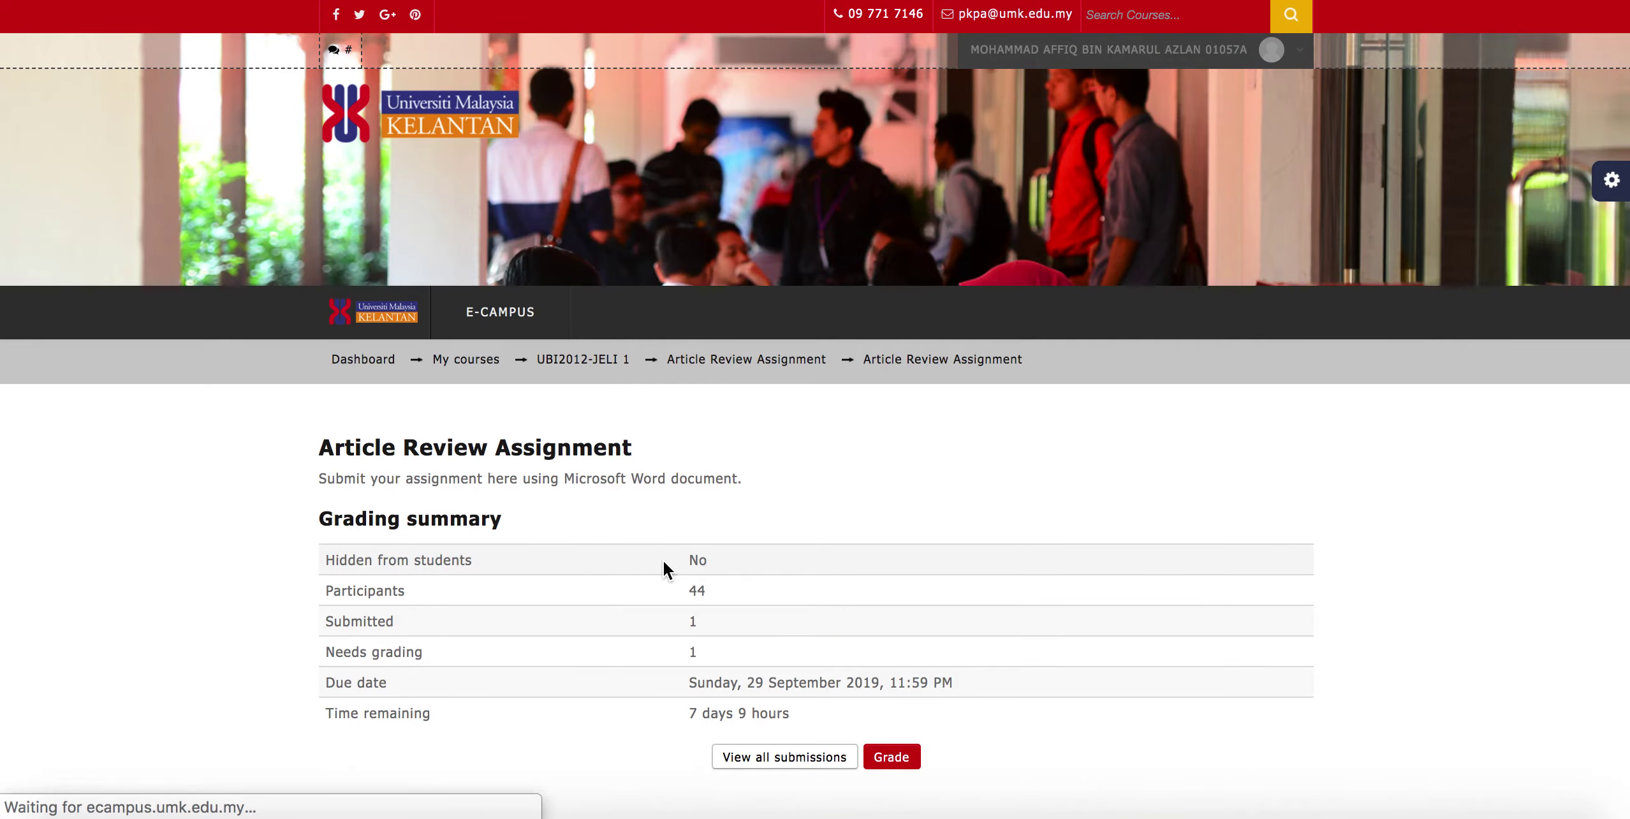
{"action": "scroll", "coordinate": [665, 561], "scroll_direction": "down", "scroll_amount": 4}
{"action": "left_click", "coordinate": [767, 507]}
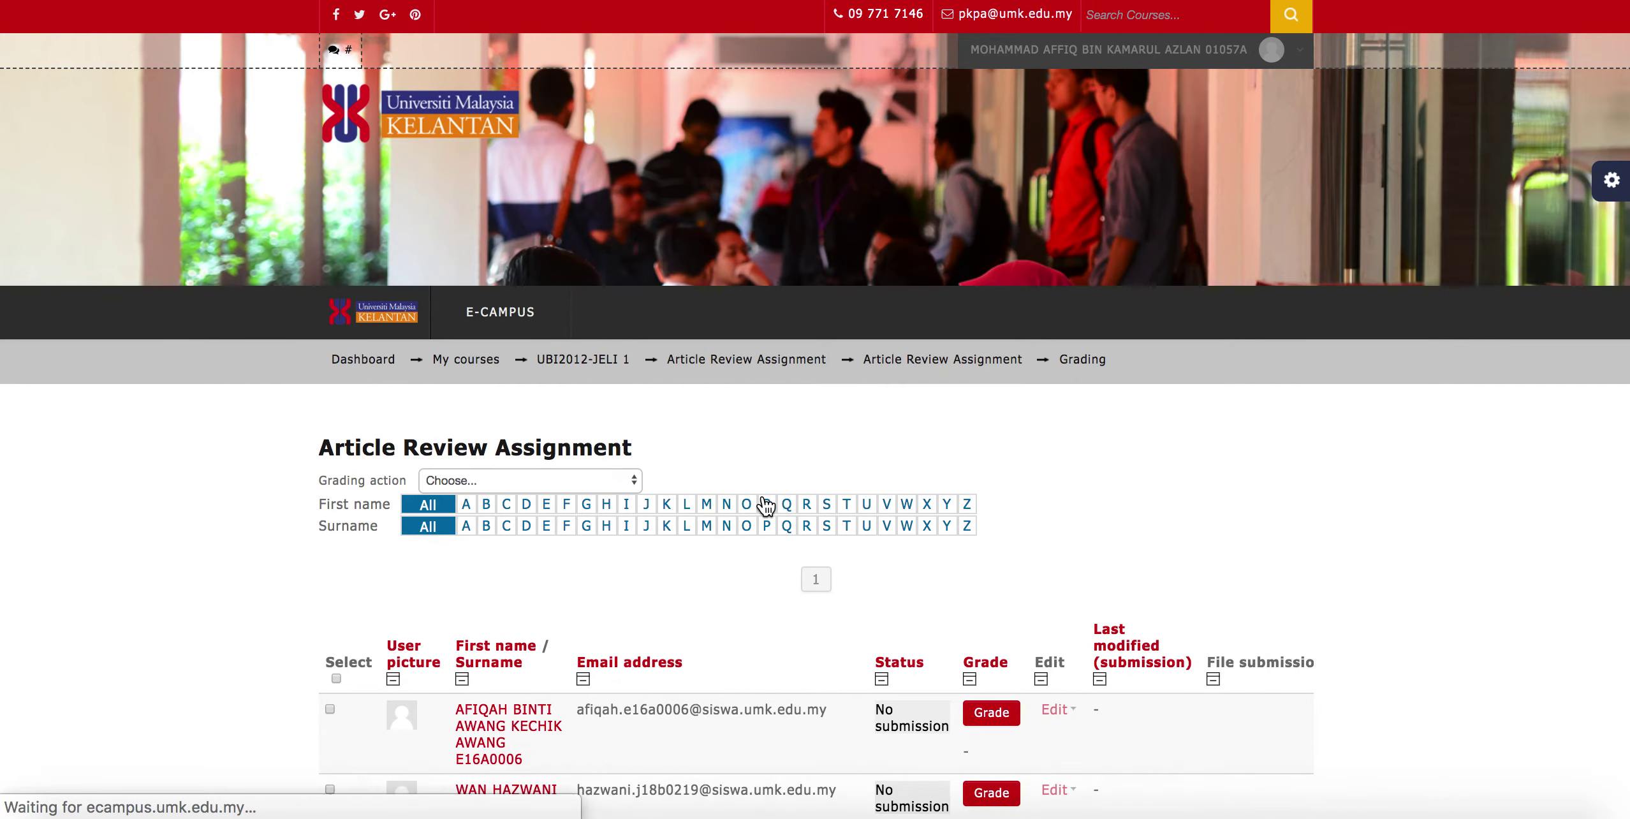
{"action": "scroll", "coordinate": [766, 507], "scroll_direction": "down", "scroll_amount": 5}
{"action": "scroll", "coordinate": [766, 508], "scroll_direction": "down", "scroll_amount": 20}
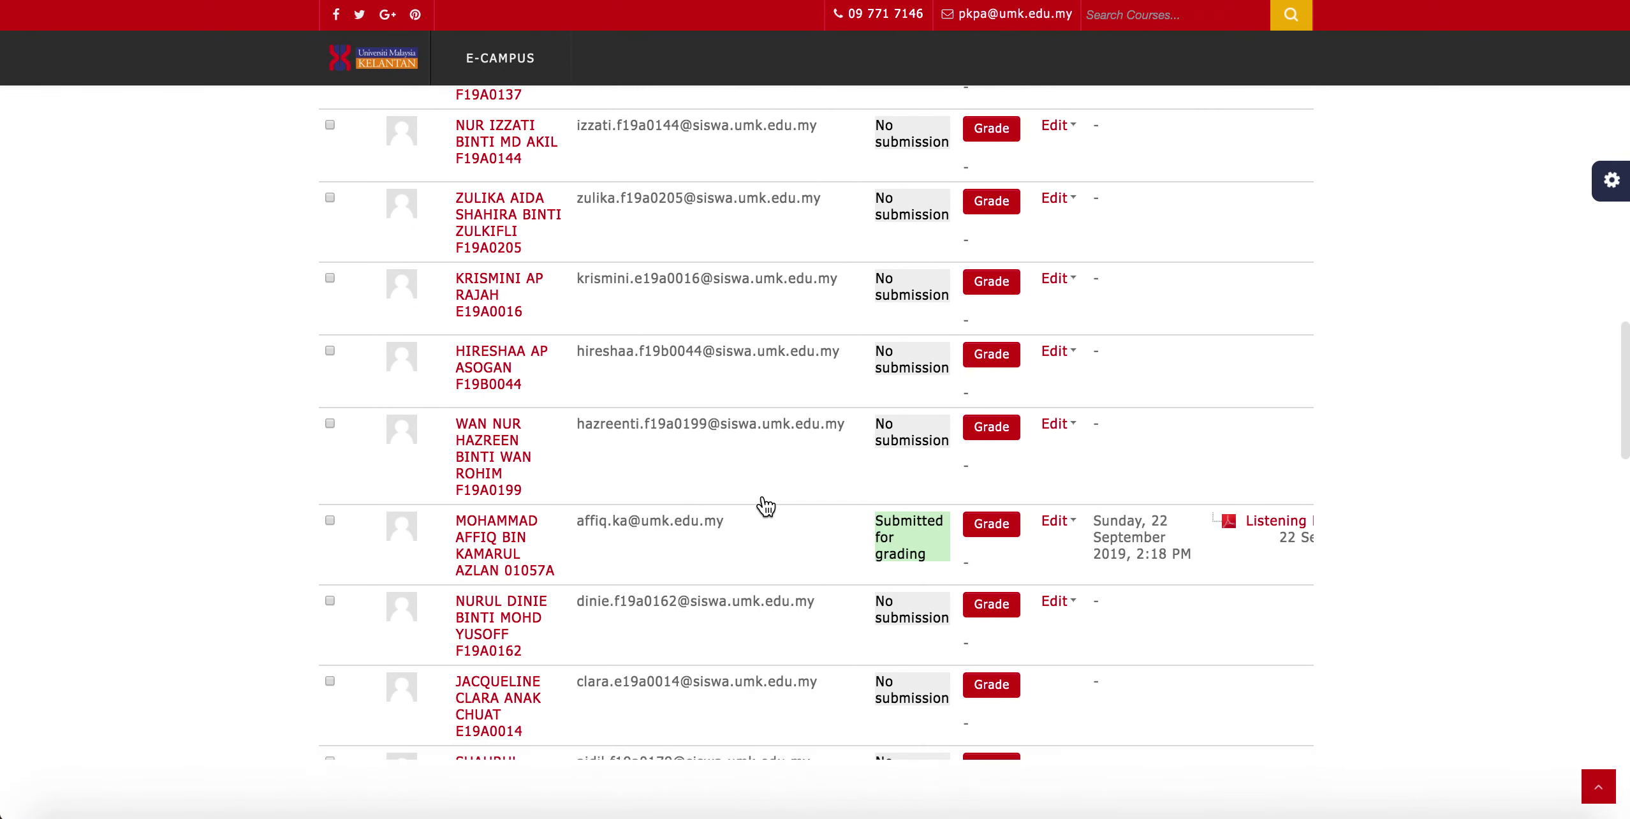
{"action": "scroll", "coordinate": [766, 507], "scroll_direction": "up", "scroll_amount": 4}
{"action": "scroll", "coordinate": [1020, 297], "scroll_direction": "right", "scroll_amount": 10}
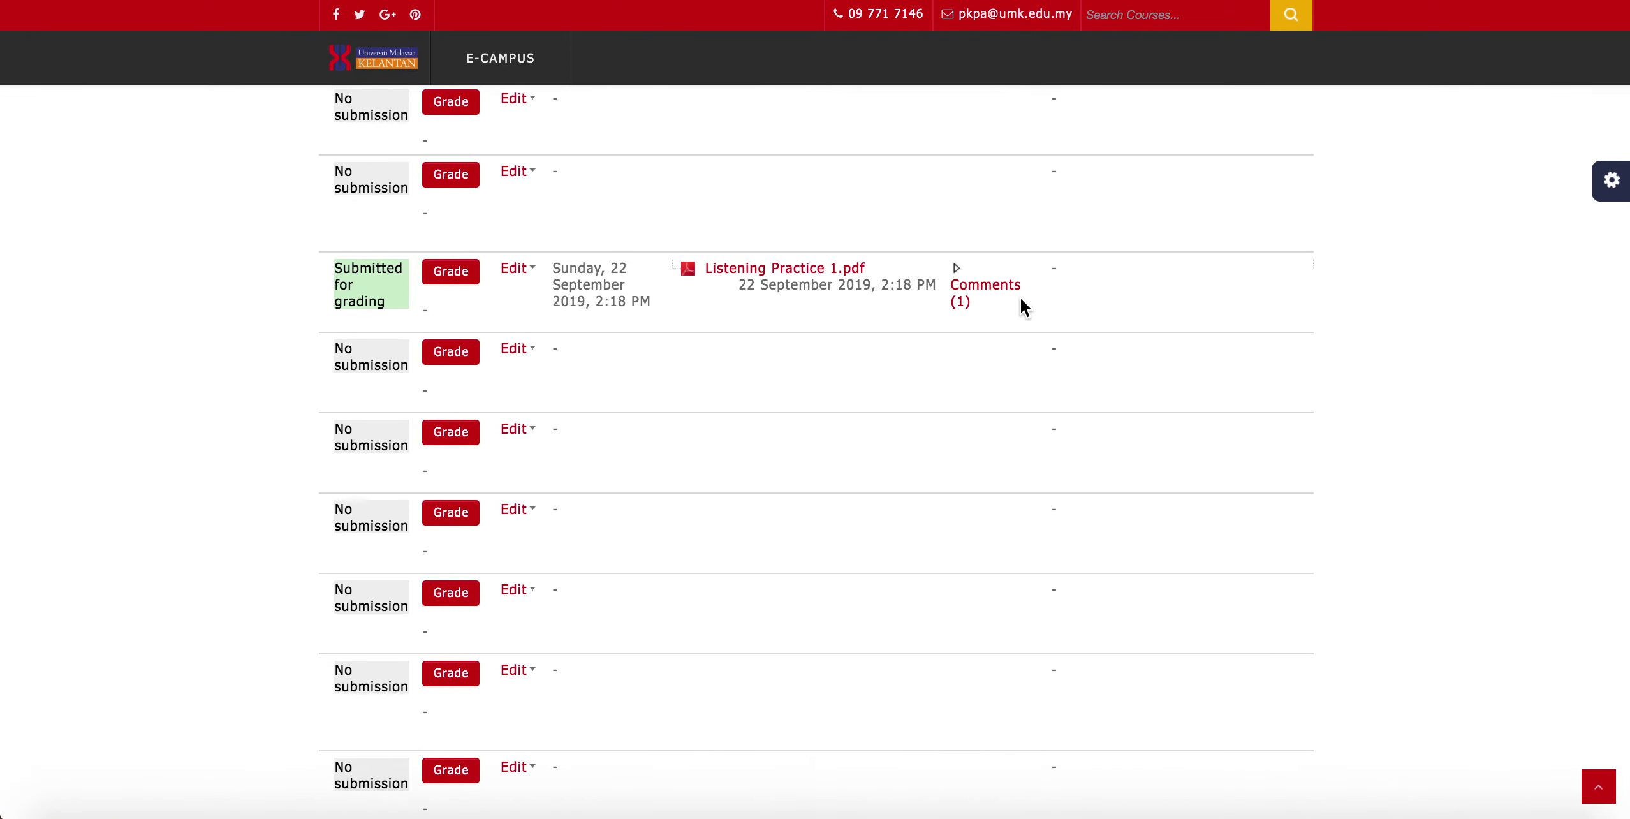
{"action": "scroll", "coordinate": [1020, 297], "scroll_direction": "left", "scroll_amount": 5}
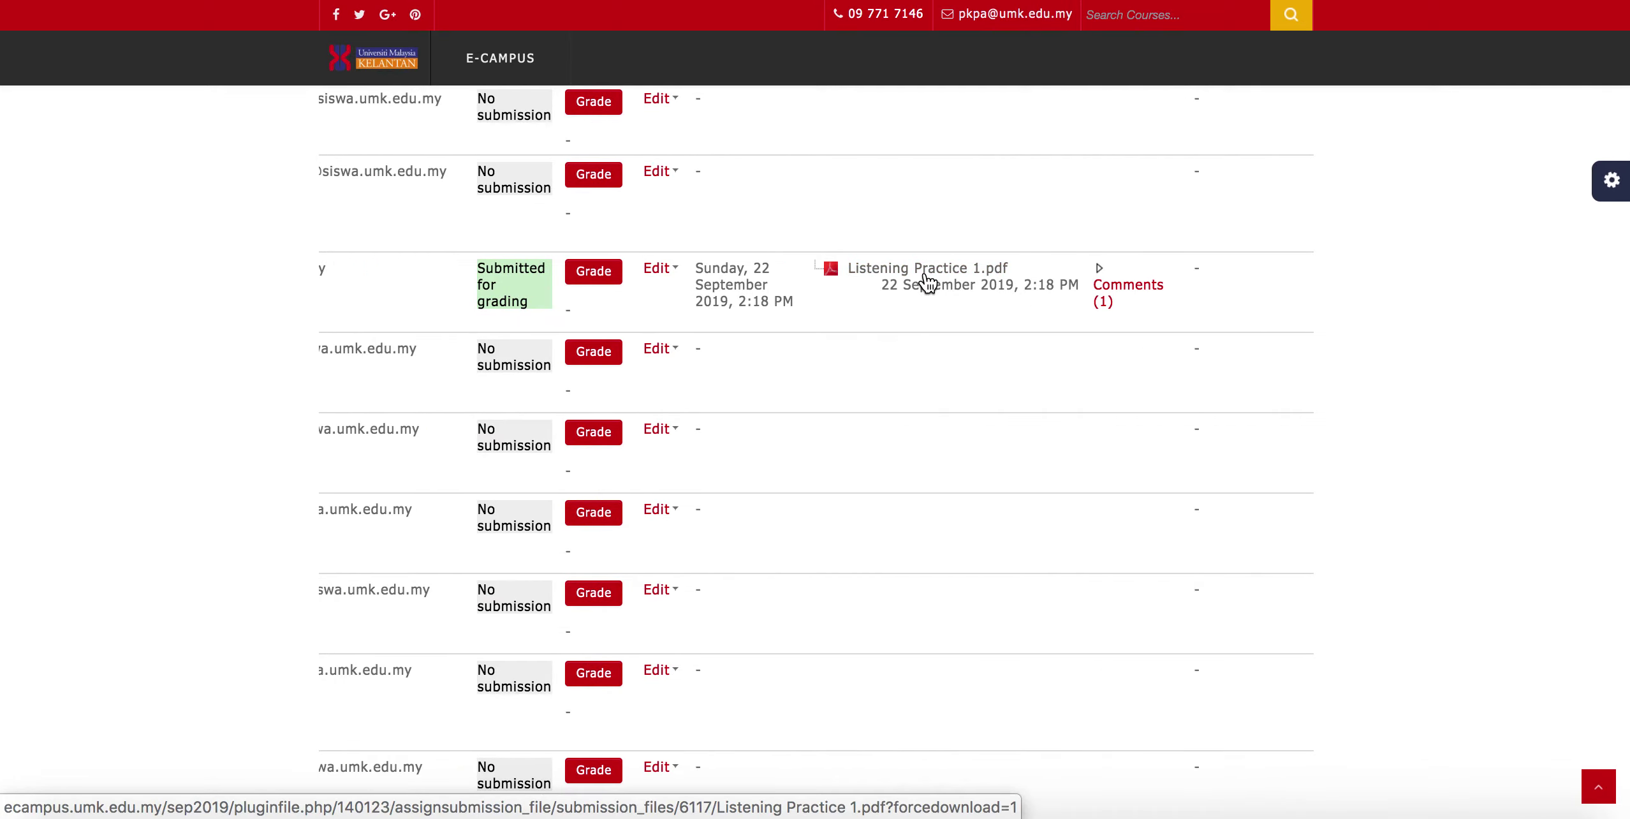
{"action": "scroll", "coordinate": [836, 308], "scroll_direction": "right", "scroll_amount": 6}
{"action": "scroll", "coordinate": [838, 310], "scroll_direction": "right", "scroll_amount": 1}
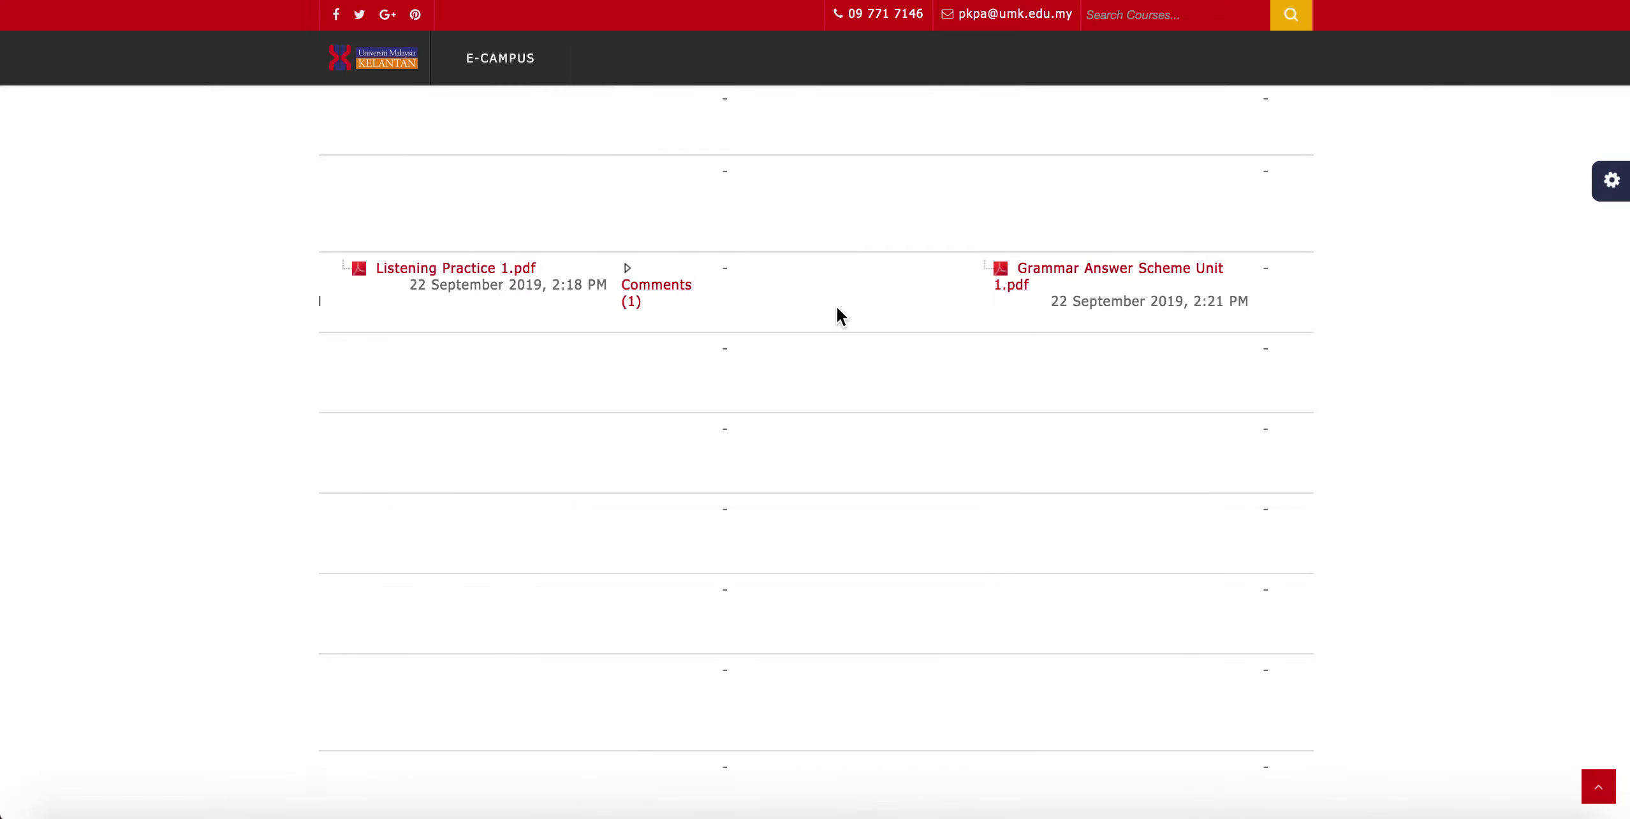
{"action": "scroll", "coordinate": [1069, 314], "scroll_direction": "up", "scroll_amount": 10}
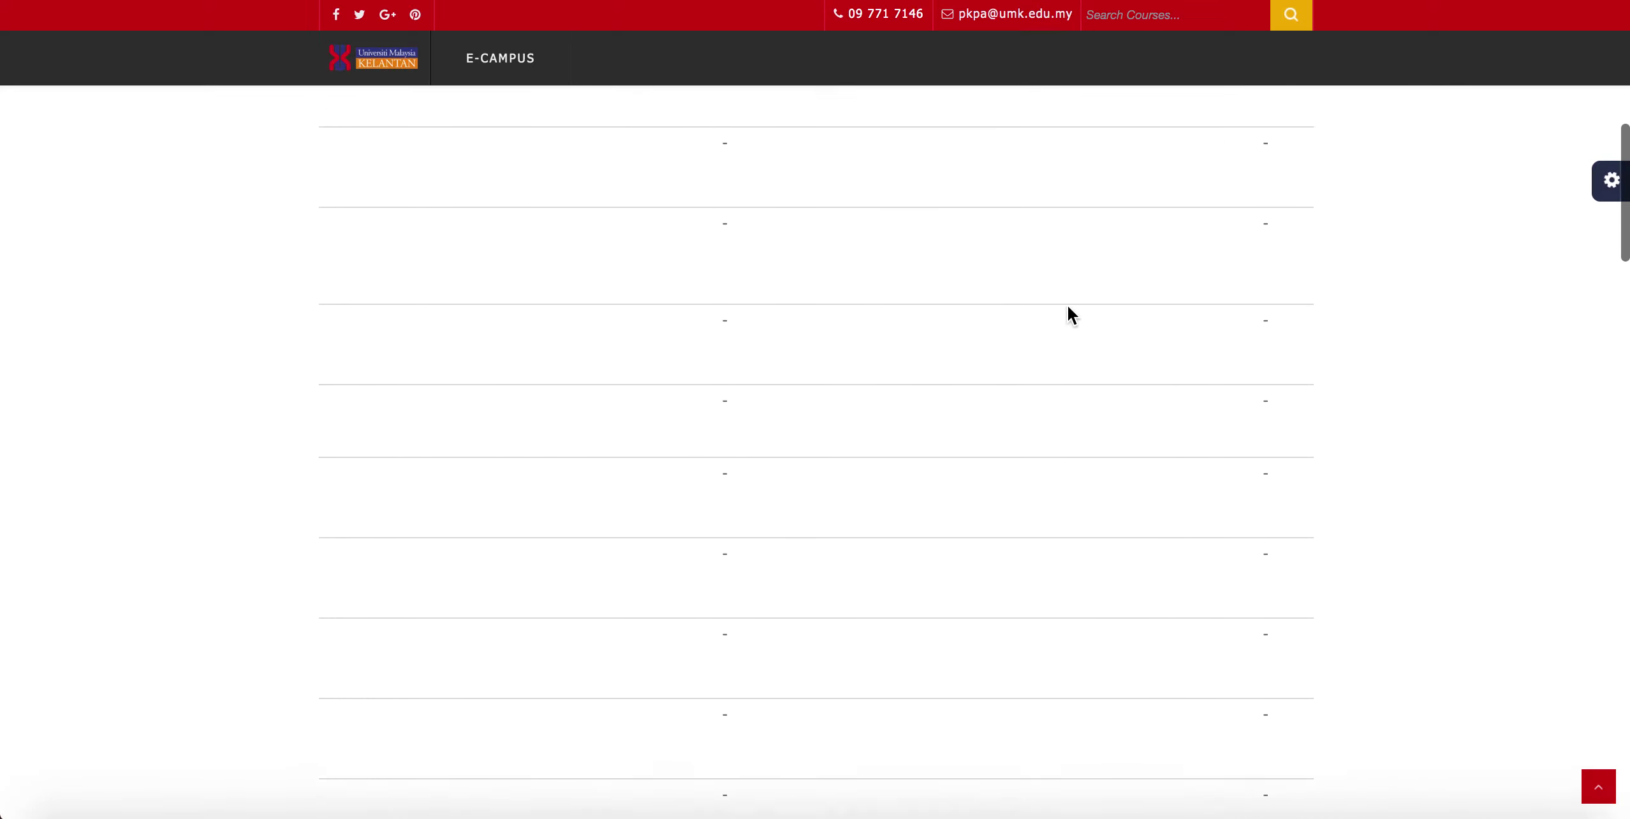
{"action": "scroll", "coordinate": [1058, 306], "scroll_direction": "down", "scroll_amount": 5}
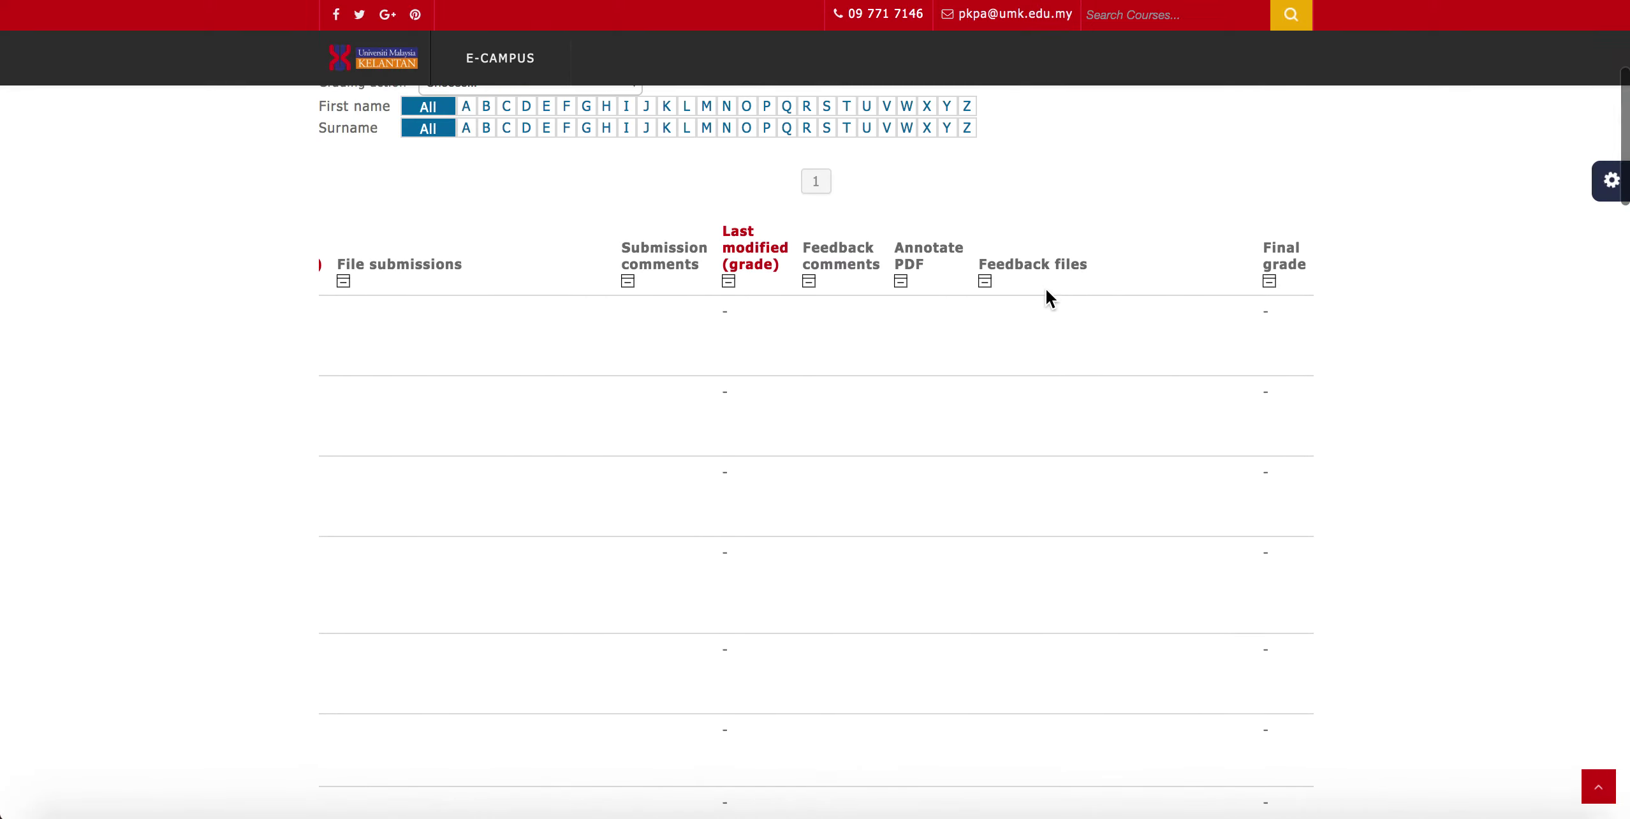
{"action": "scroll", "coordinate": [1049, 298], "scroll_direction": "down", "scroll_amount": 10}
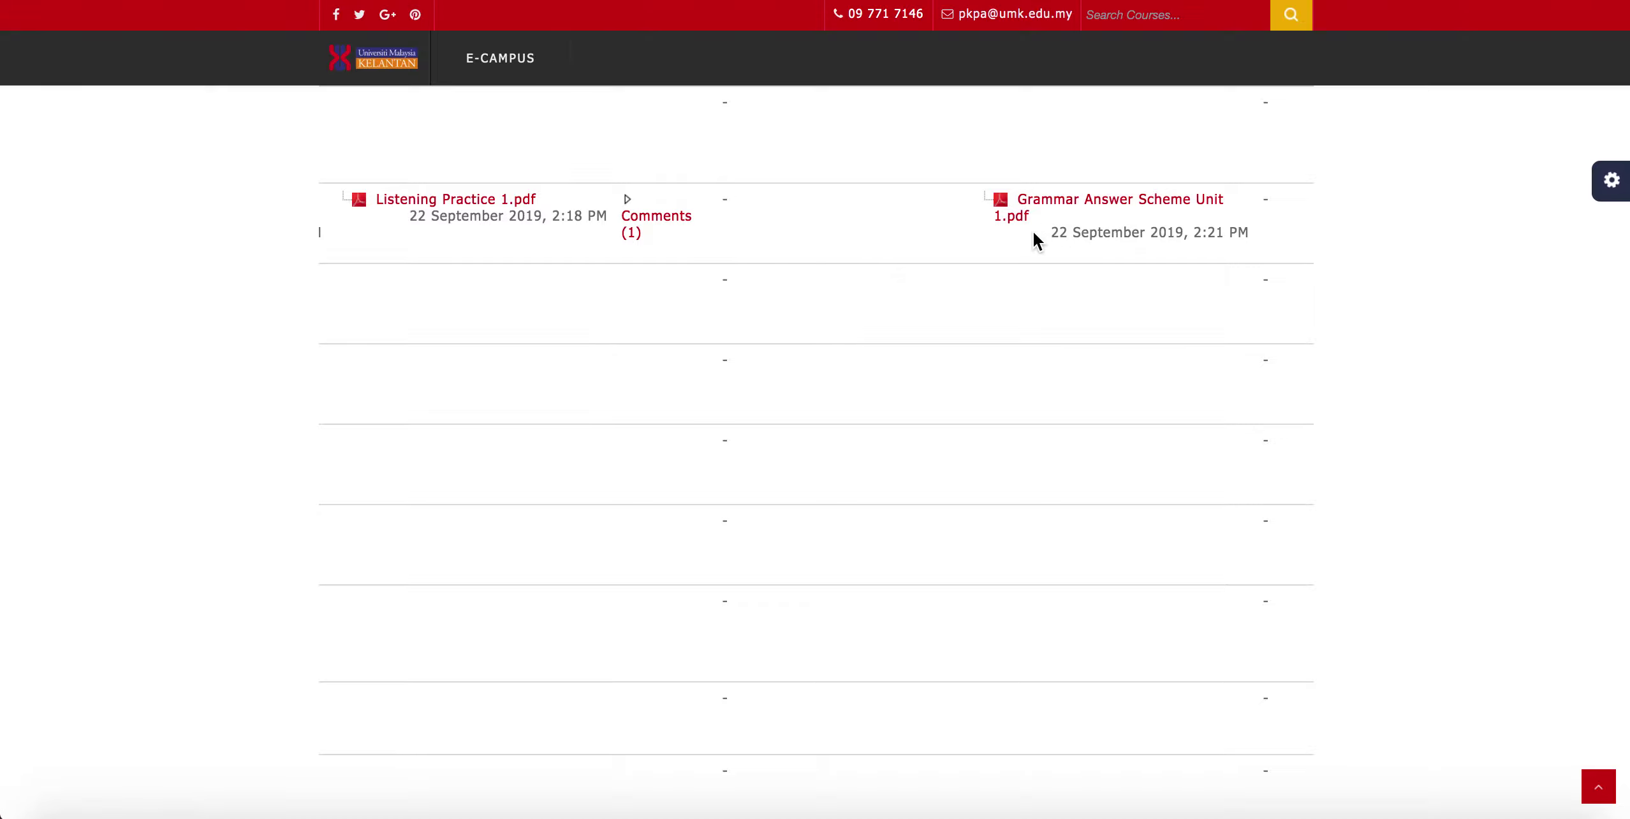
{"action": "scroll", "coordinate": [1033, 233], "scroll_direction": "left", "scroll_amount": 15}
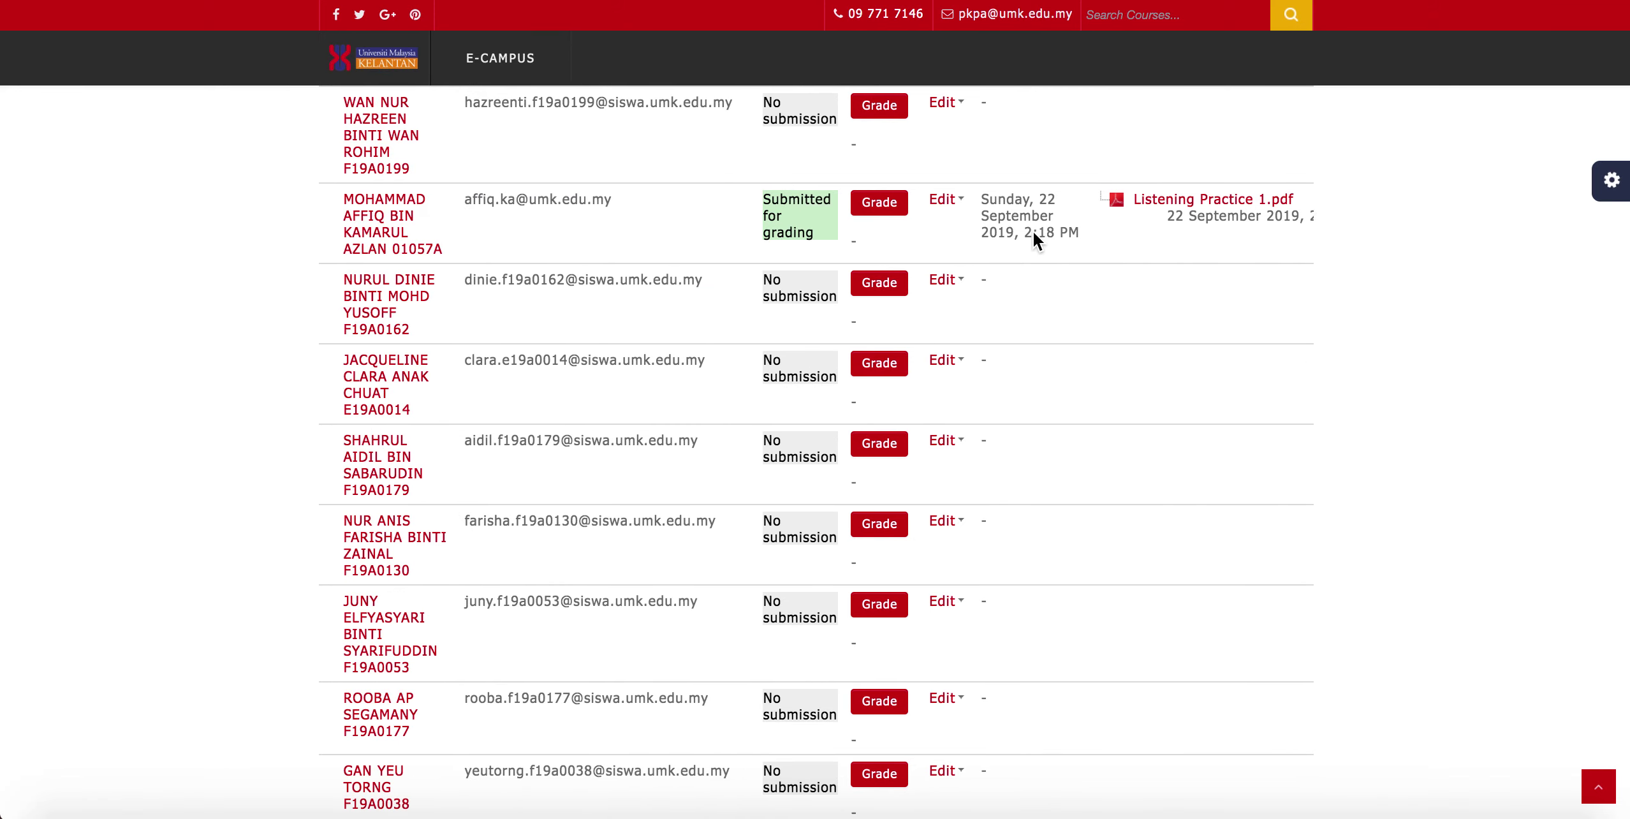
{"action": "scroll", "coordinate": [1034, 233], "scroll_direction": "up", "scroll_amount": 2}
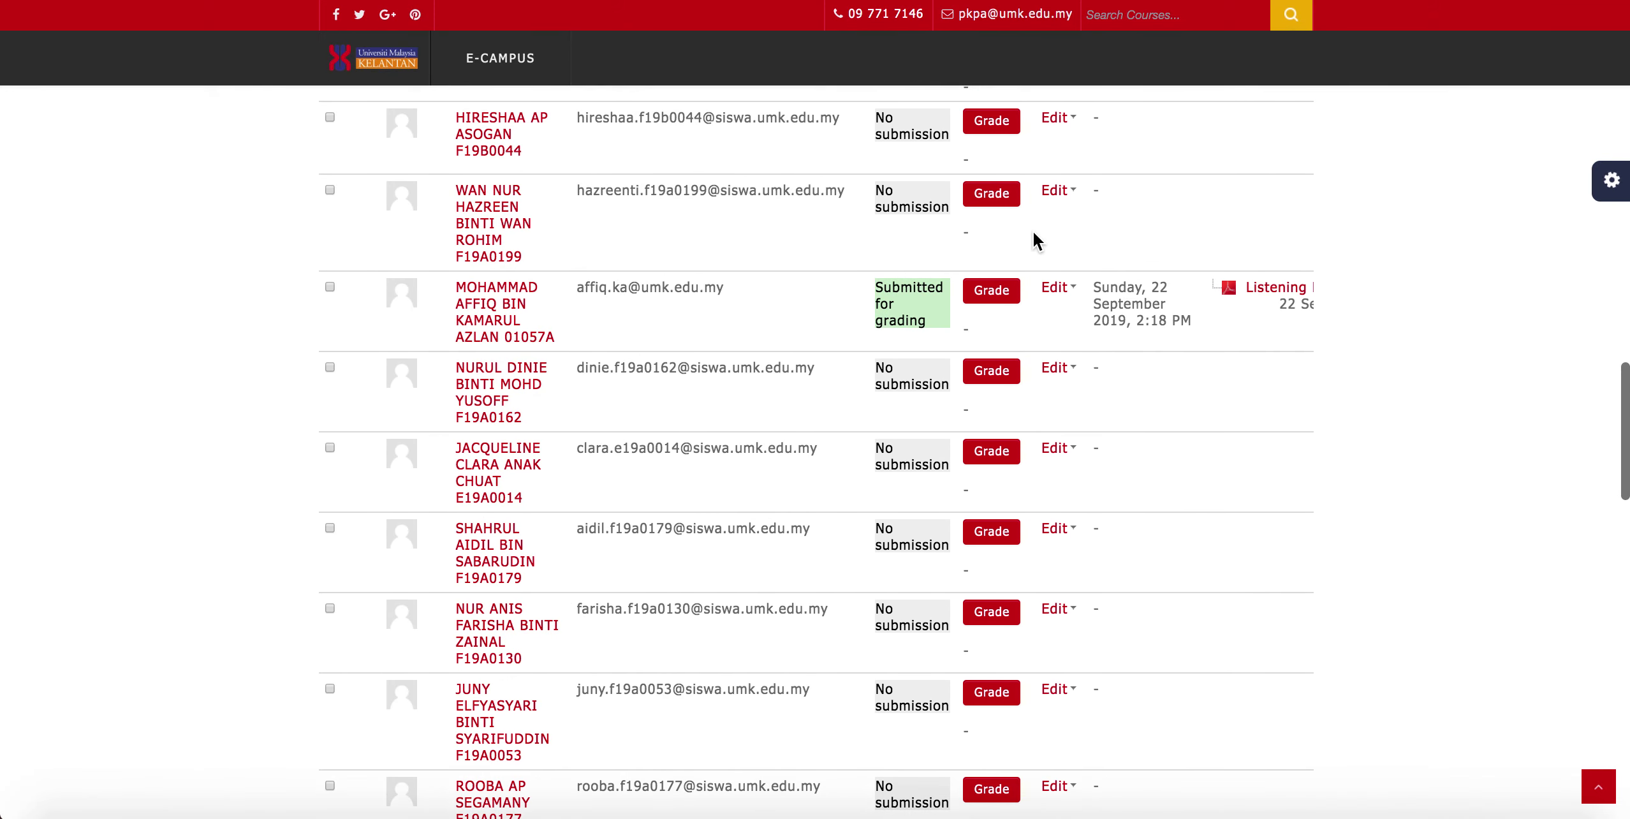
{"action": "scroll", "coordinate": [1033, 234], "scroll_direction": "up", "scroll_amount": 20}
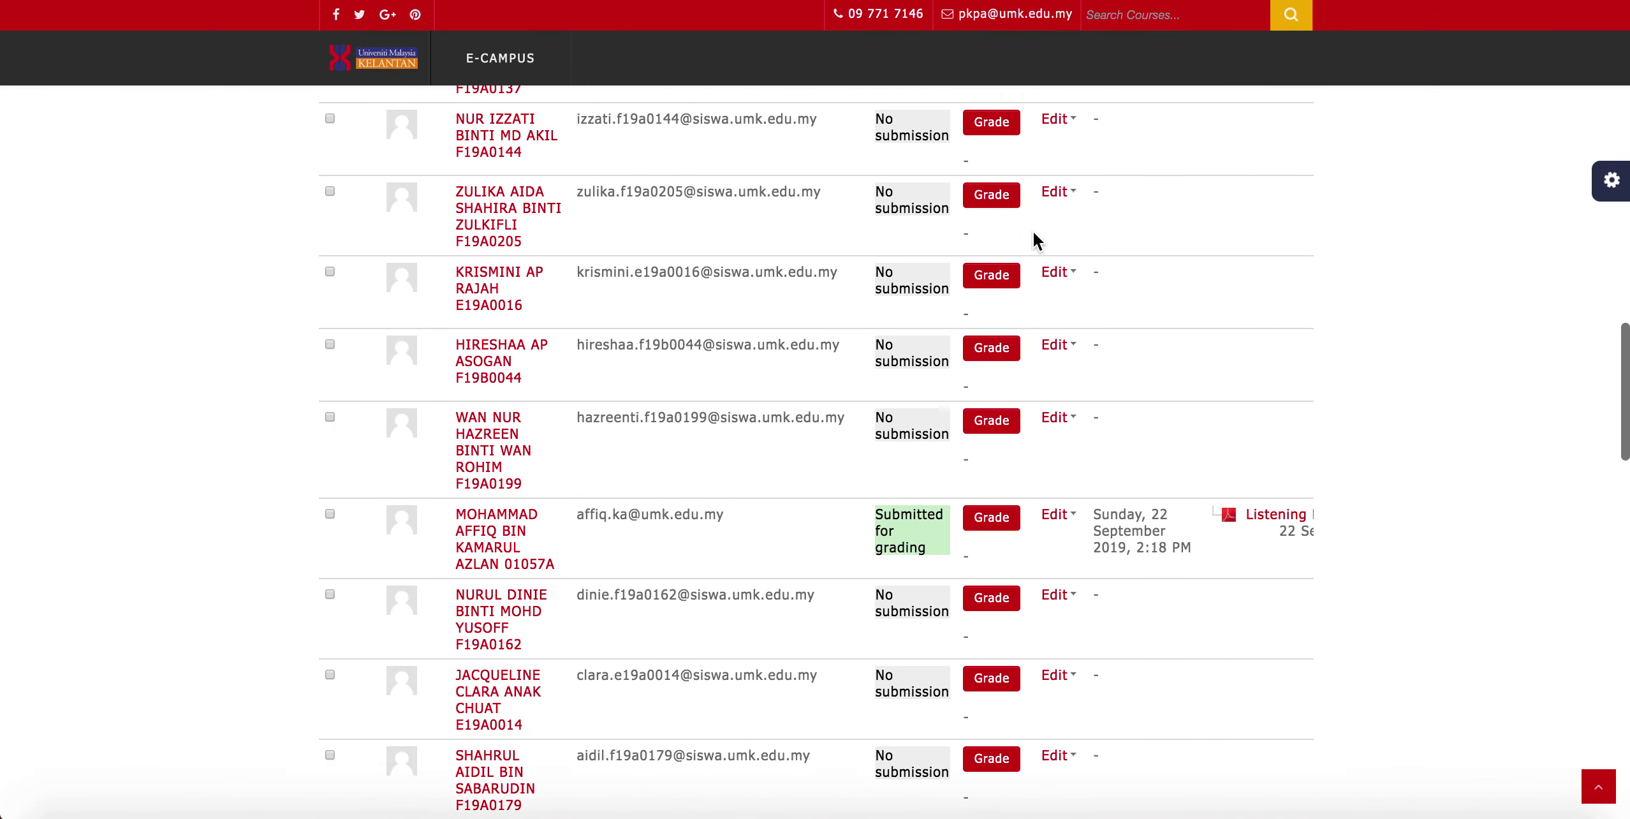
{"action": "scroll", "coordinate": [1033, 230], "scroll_direction": "up", "scroll_amount": 3}
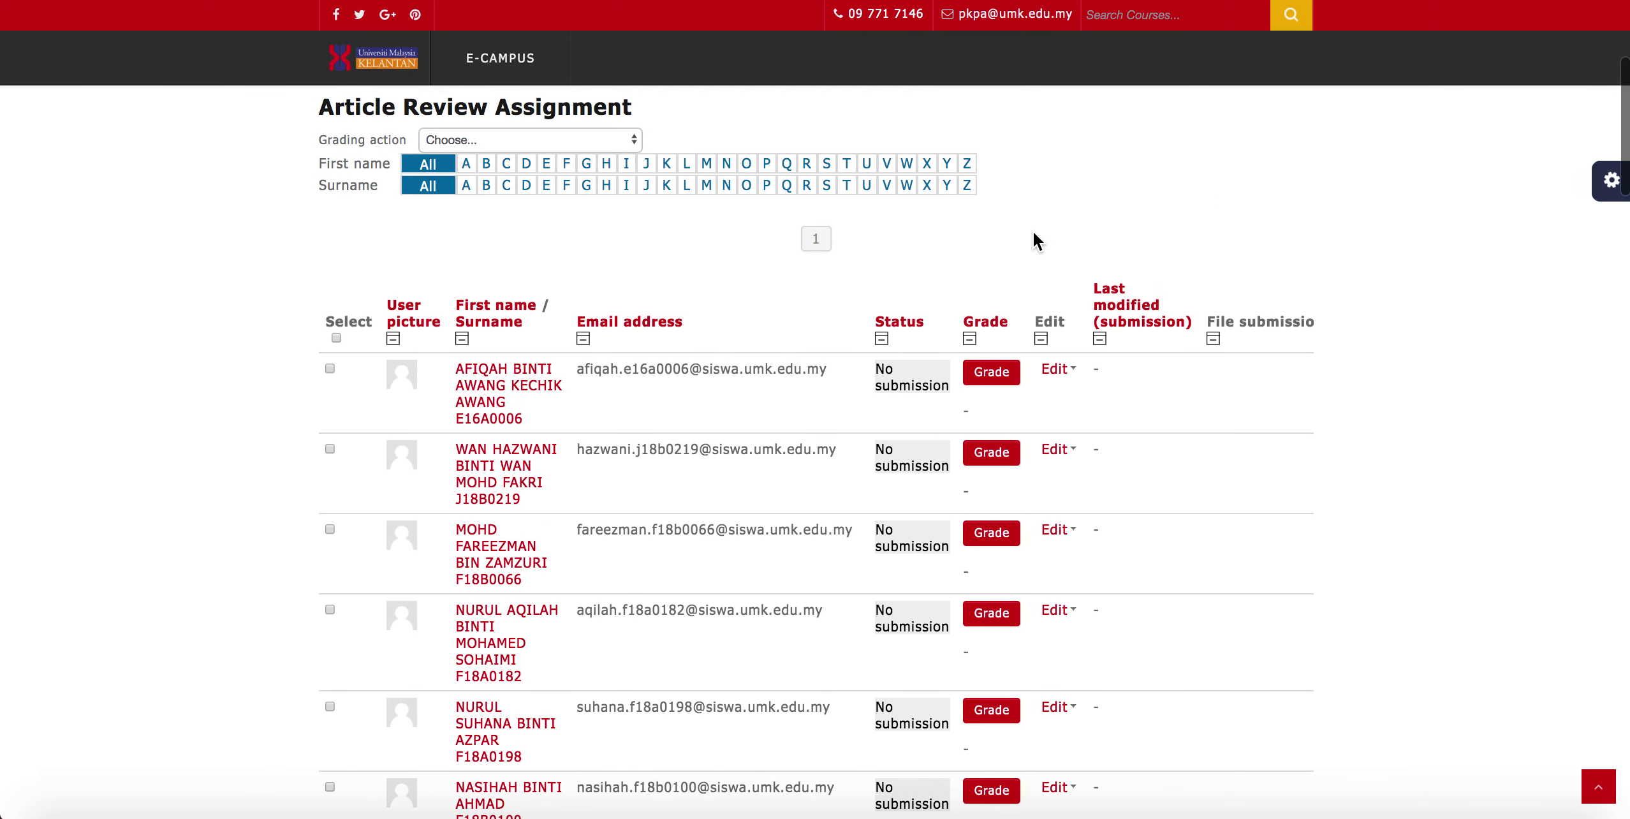
{"action": "scroll", "coordinate": [1033, 231], "scroll_direction": "up", "scroll_amount": 5}
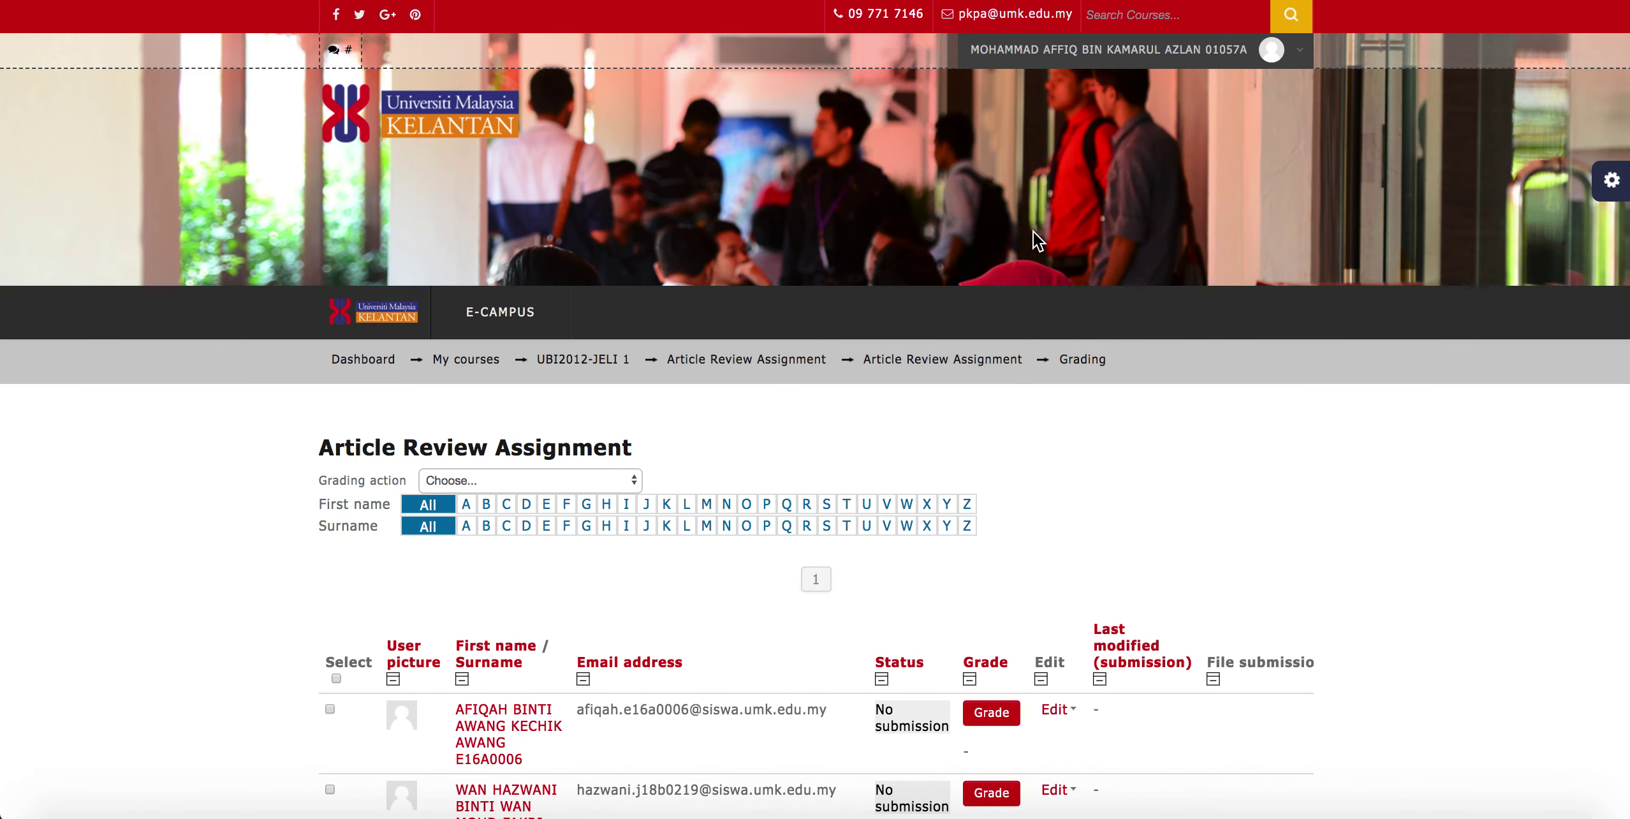